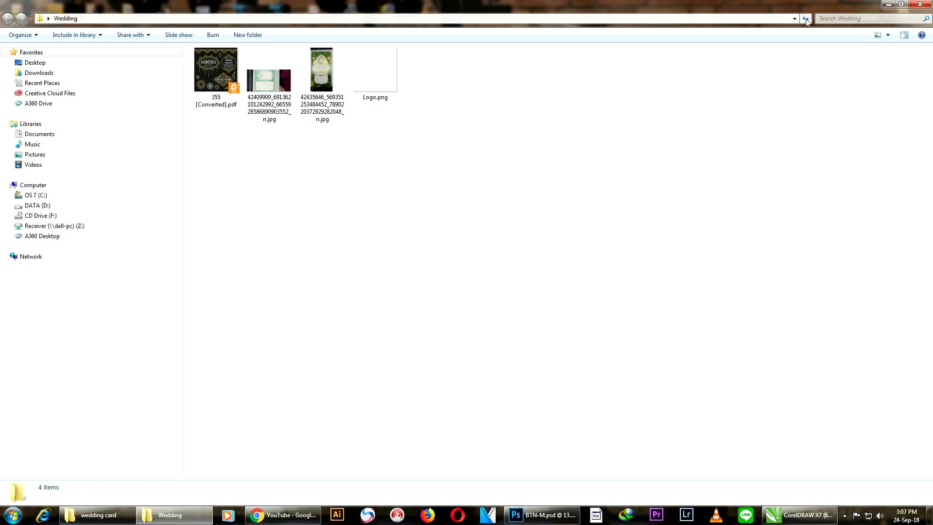
Step: Restore down the Wedding folder window so CorelDRAW shows behind it
left_click(891, 7)
Step: Drag both wedding card JPGs onto the CorelDRAW page and maximize CorelDRAW
left_click_drag(521, 65, 643, 264)
mouse_move(491, 325)
left_mouse_down()
mouse_move(479, 297)
mouse_move(370, 203)
mouse_move(481, 301)
mouse_move(486, 318)
left_mouse_up()
left_click_drag(450, 344, 458, 207)
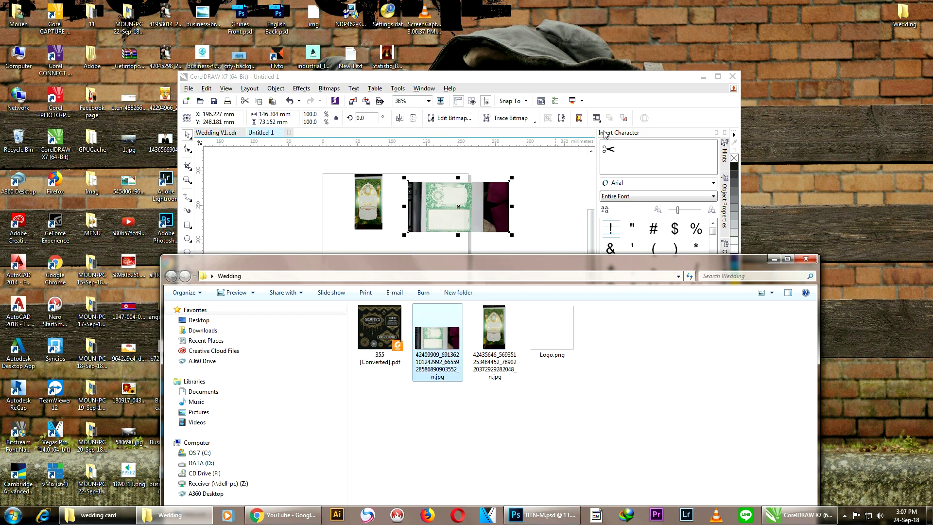
left_click(718, 77)
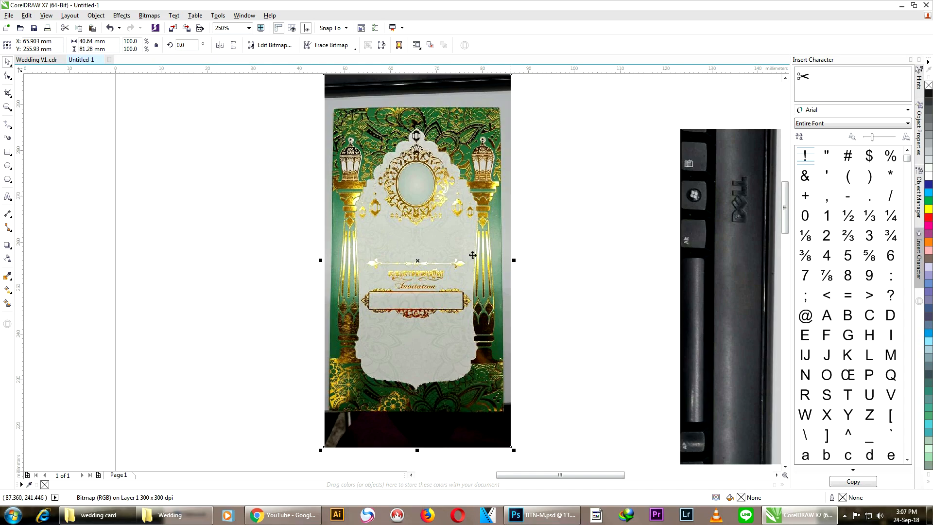
Step: Crop the gold-and-green card photo to the card's edges, undoing the extra crop
left_click(8, 93)
left_click_drag(332, 108, 502, 411)
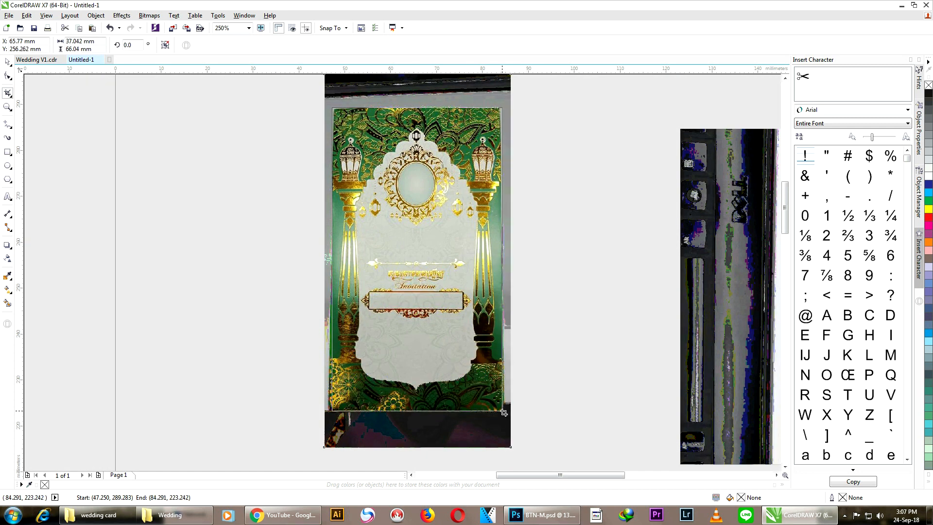
key("Return")
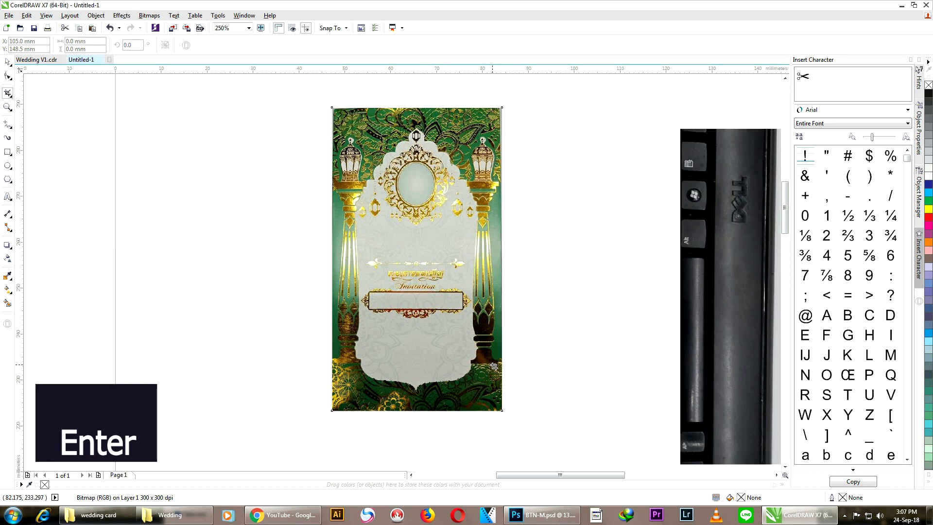
scroll(426, 189, "down", 2)
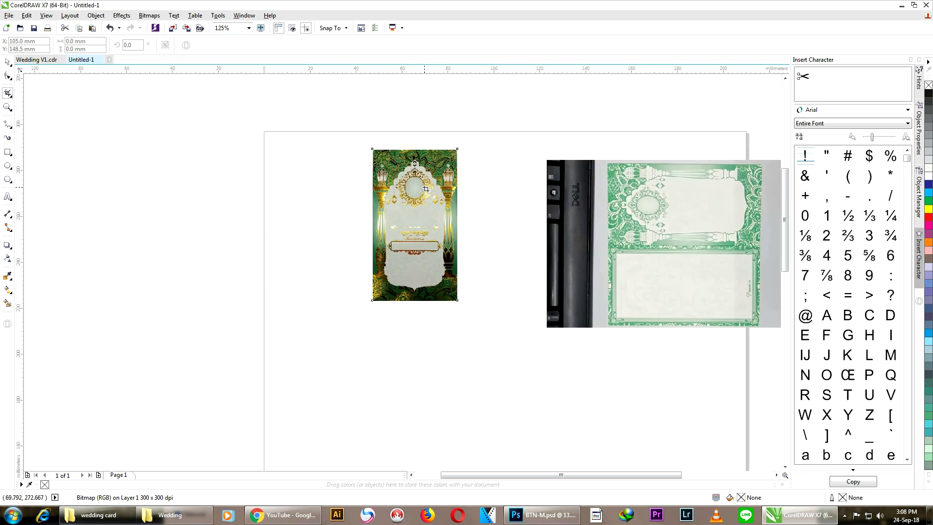
key("ctrl+z")
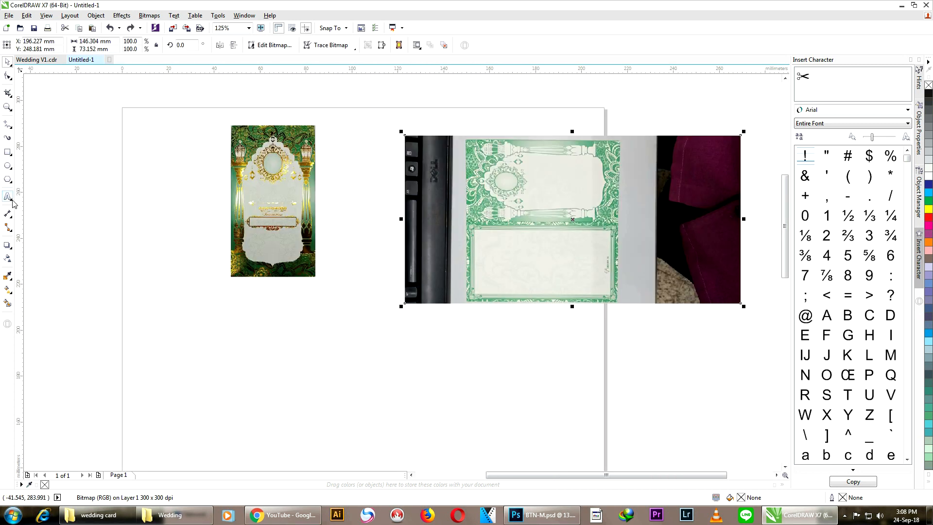
Step: Crop the two-panel photo down to just the green card
left_click(8, 93)
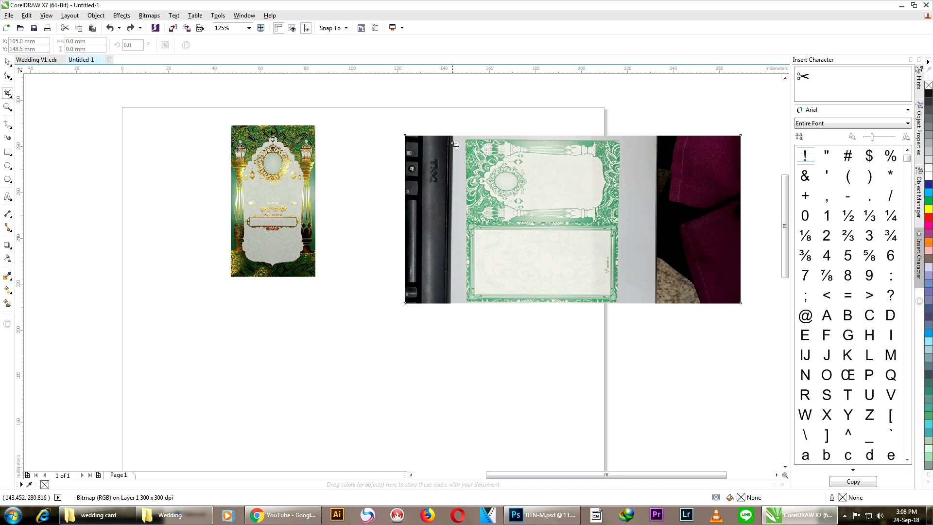
left_click_drag(466, 141, 618, 302)
key("Return")
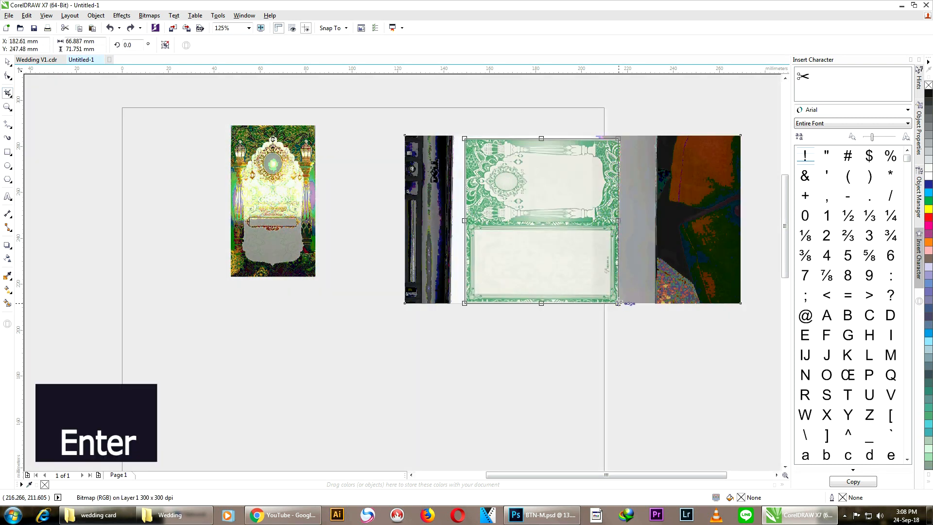
Step: Rotate the green card 90° and mirror it vertically so it stands upright
left_click(8, 62)
left_click(572, 210)
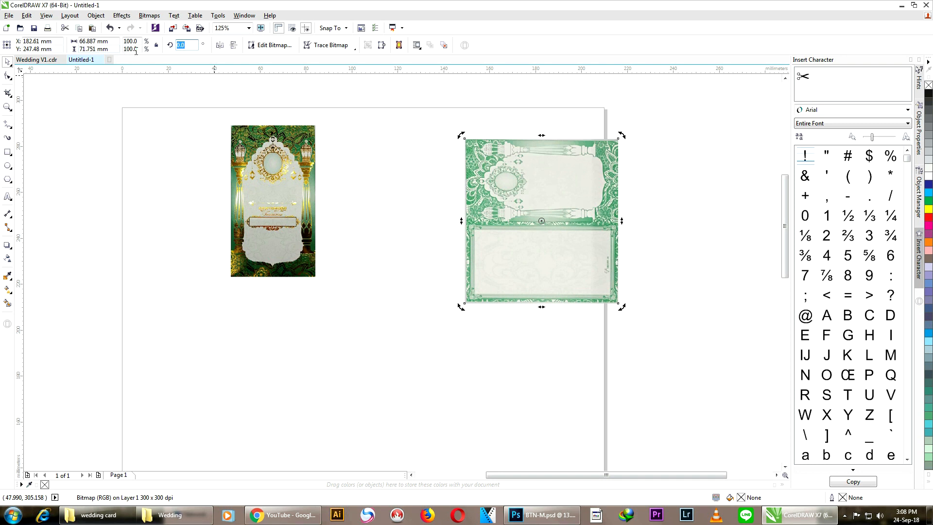
type("90")
key("Return")
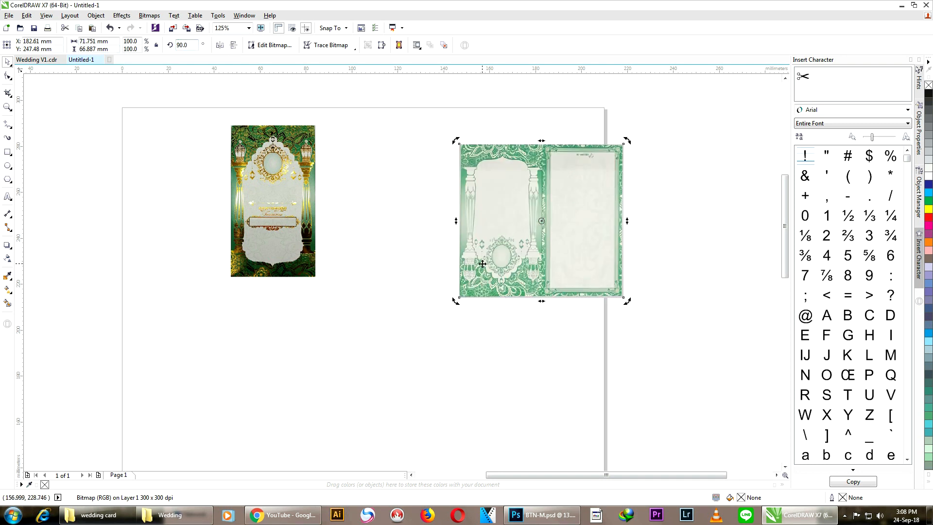
left_click(232, 46)
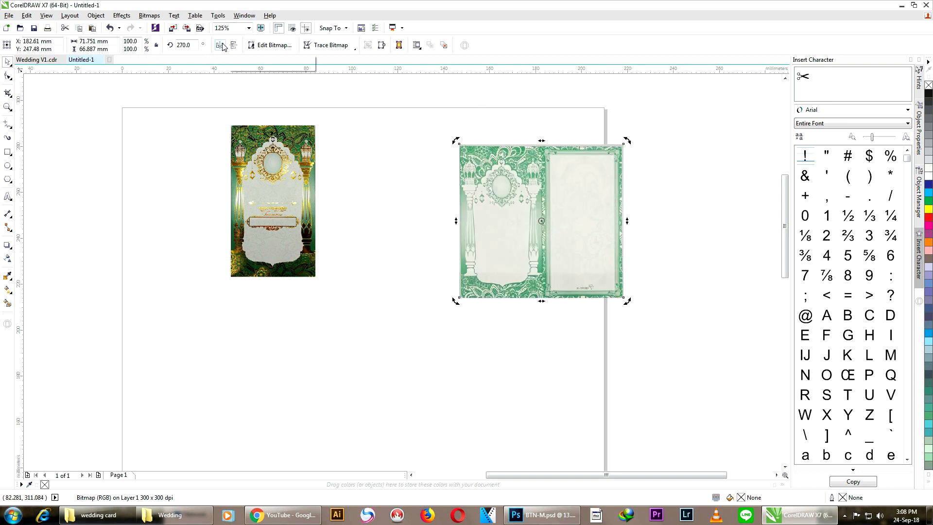
Step: Move the green card just off the right side of the page
left_click(688, 200)
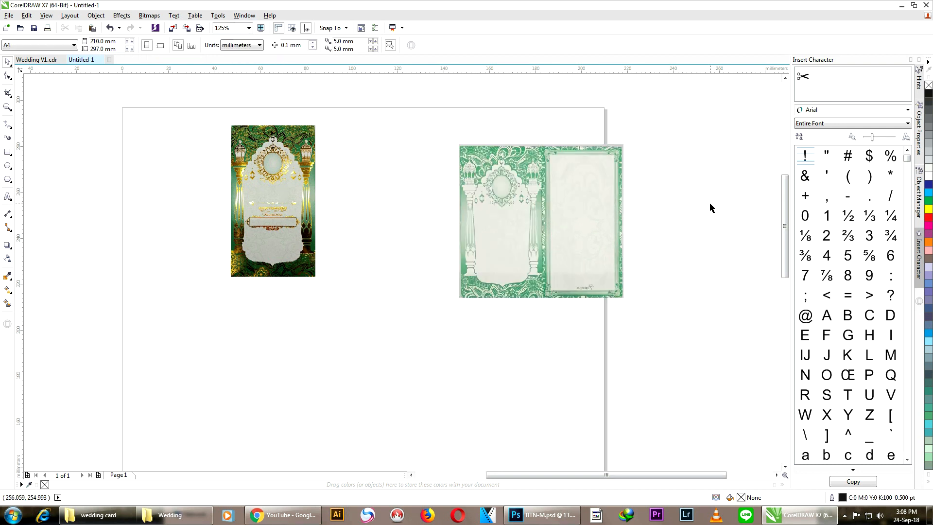
scroll(525, 215, "down", 1)
scroll(524, 215, "up", 1)
left_click_drag(517, 212, 685, 215)
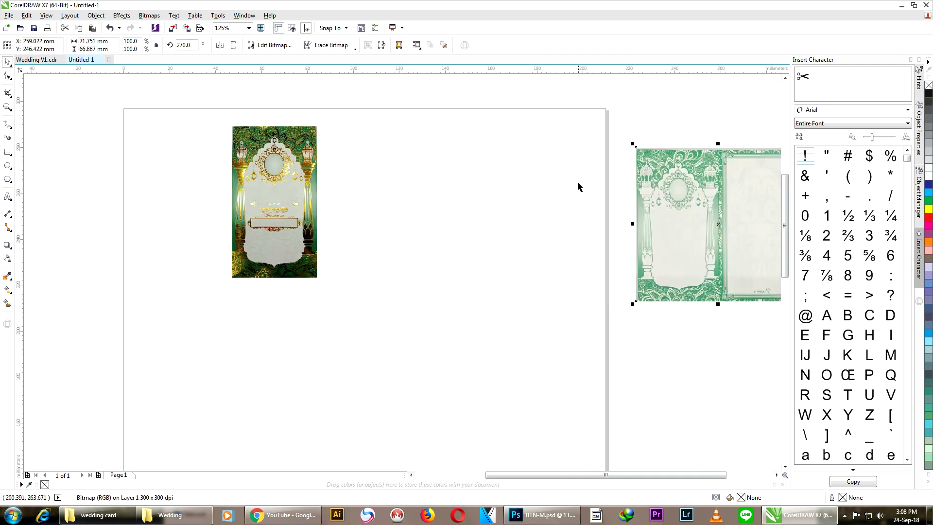
scroll(578, 184, "down", 1)
left_click(600, 133)
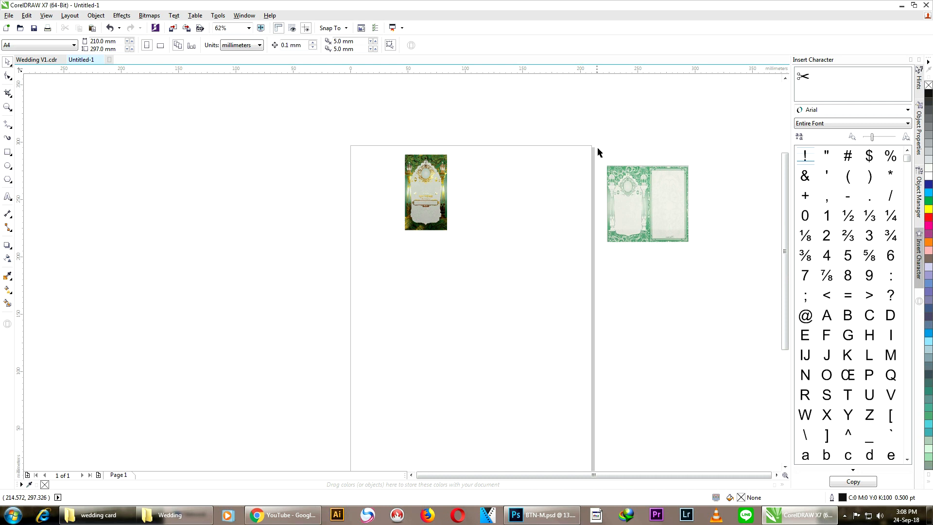
Step: Set the document units to centimeters
left_click(441, 210)
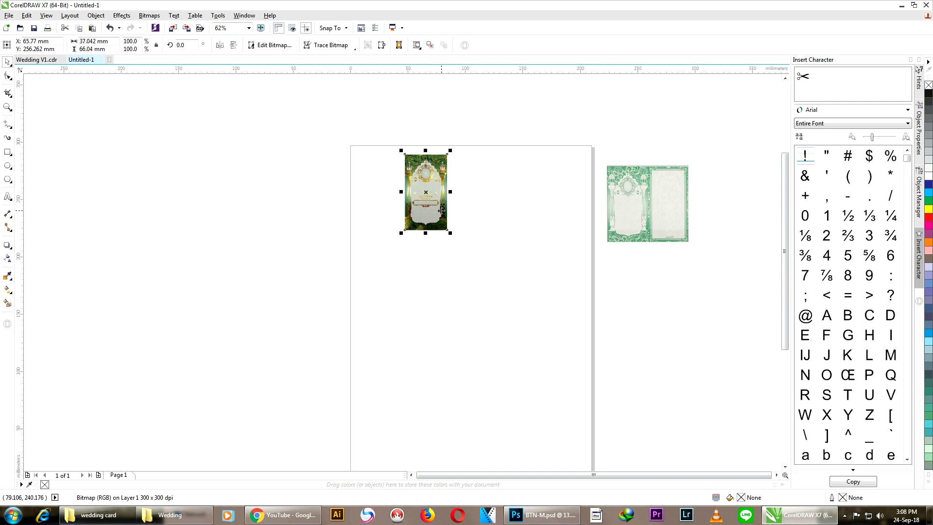
scroll(425, 148, "up", 2)
scroll(474, 162, "up", 2)
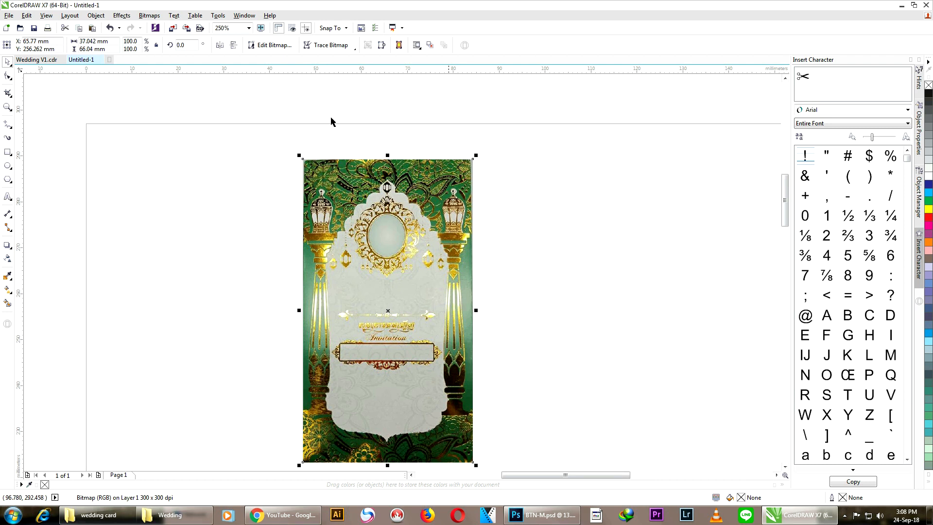
left_click(145, 88)
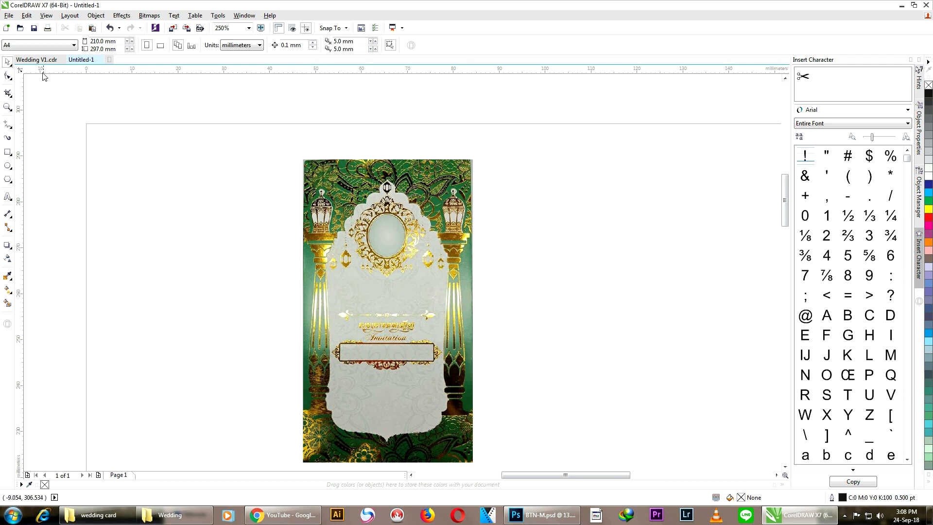
left_click(232, 46)
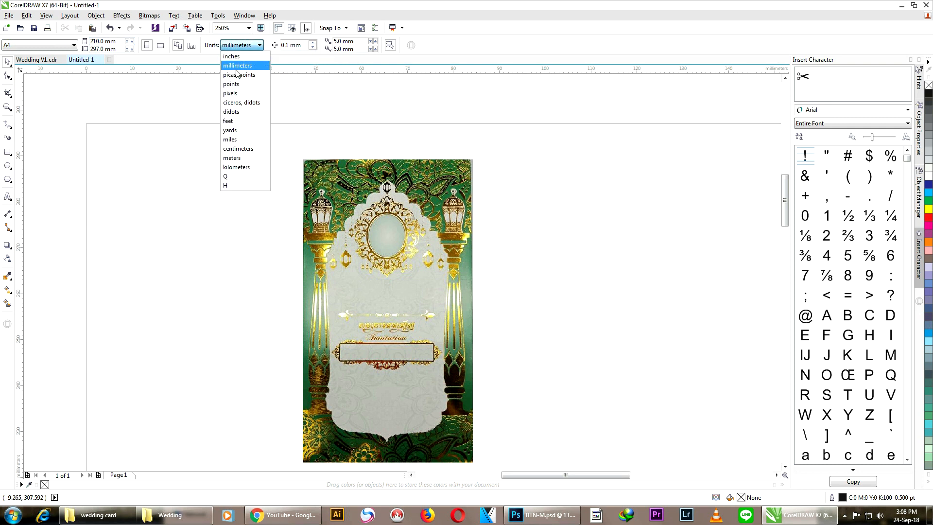
left_click(239, 149)
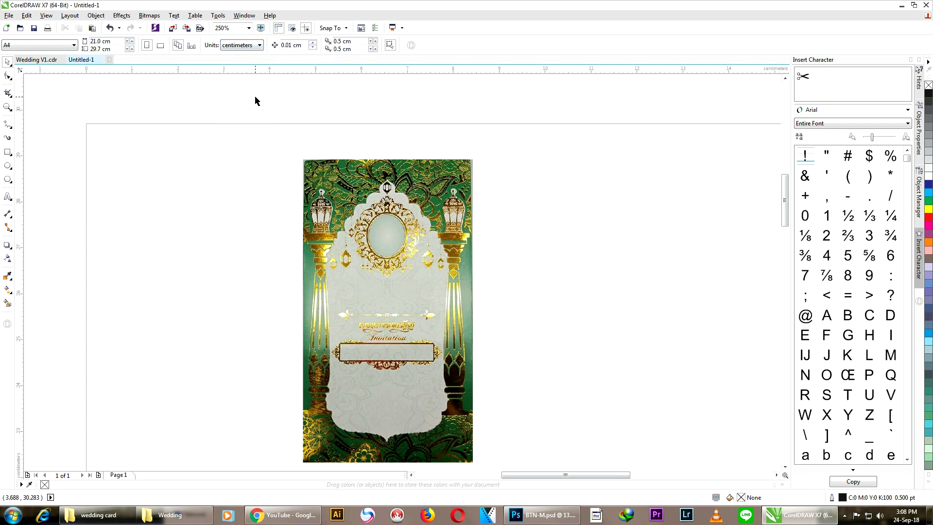
Step: Resize the gold-and-green card photo to 12 cm wide with locked proportions
scroll(297, 100, "down", 2)
left_click(328, 160)
left_click(329, 159)
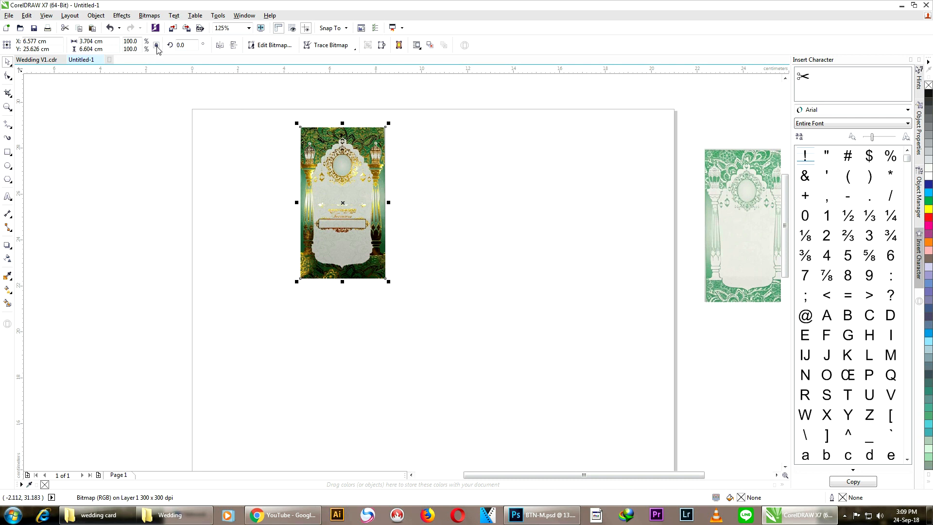
left_click(112, 43)
type("1")
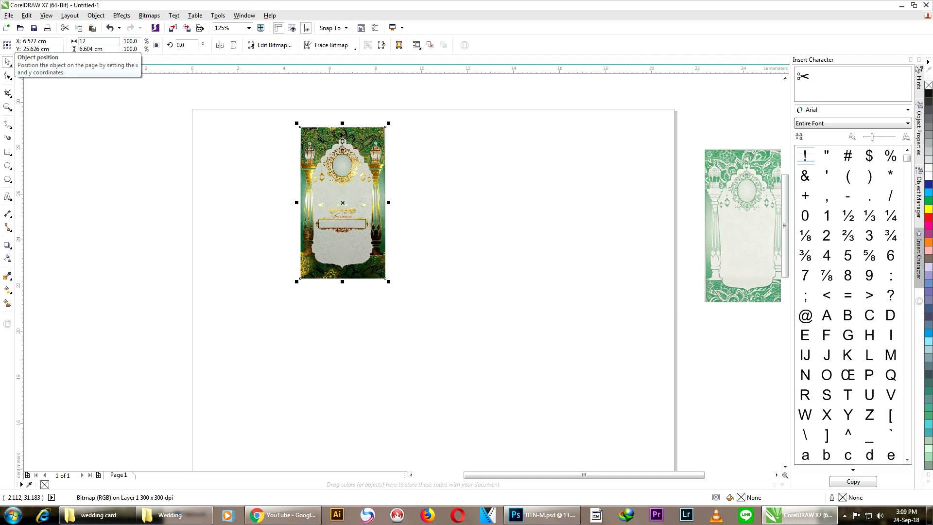
type("2")
key("Return")
Step: Centre the enlarged card on the page and shift the green card further right
scroll(528, 202, "down", 4)
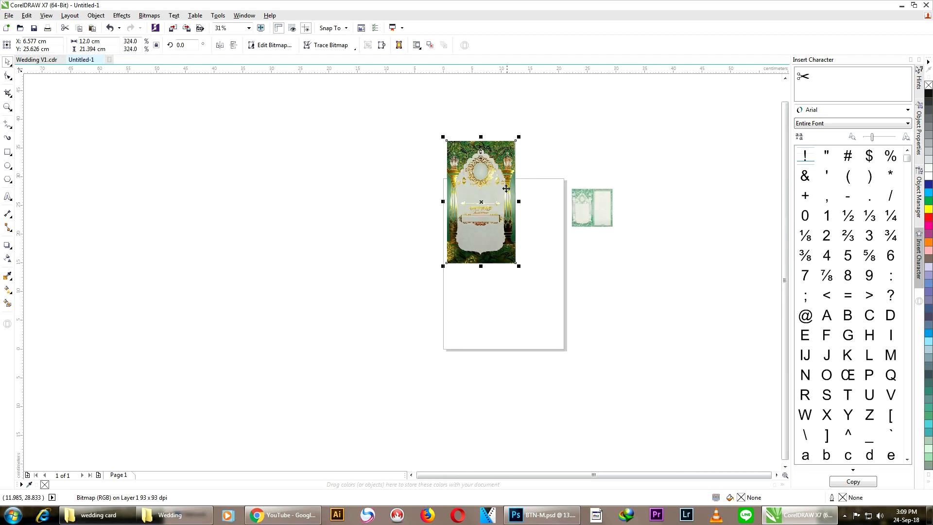
left_click_drag(495, 179, 475, 220)
scroll(566, 252, "up", 2)
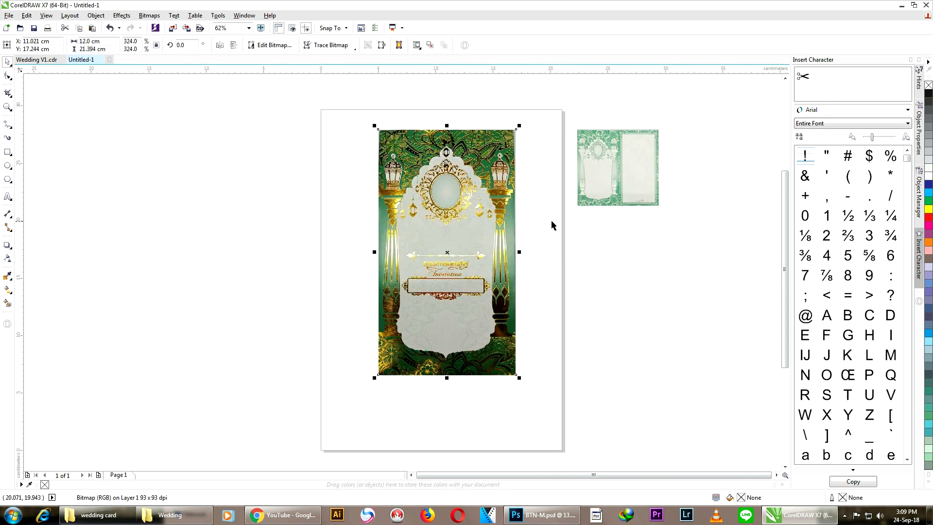
left_click(551, 222)
left_click_drag(610, 165, 705, 189)
left_click(556, 201)
scroll(474, 218, "up", 4)
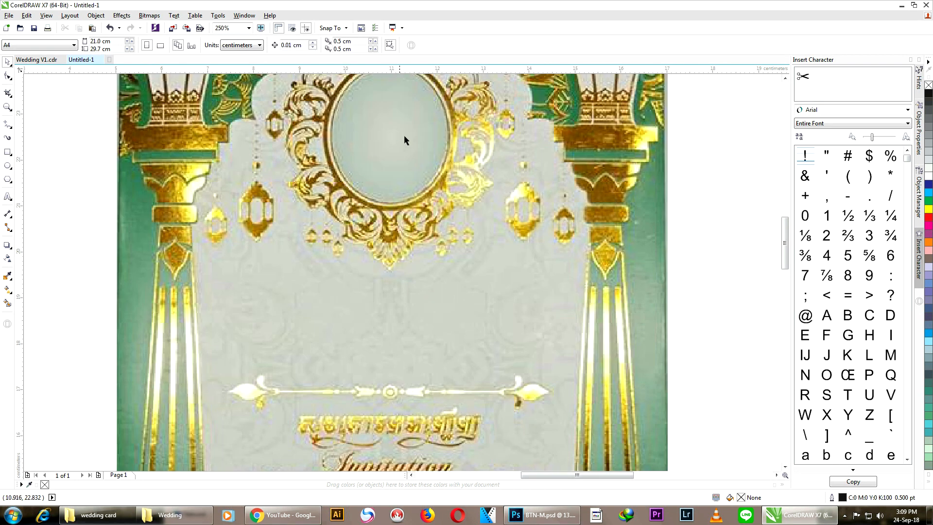
scroll(466, 143, "down", 2)
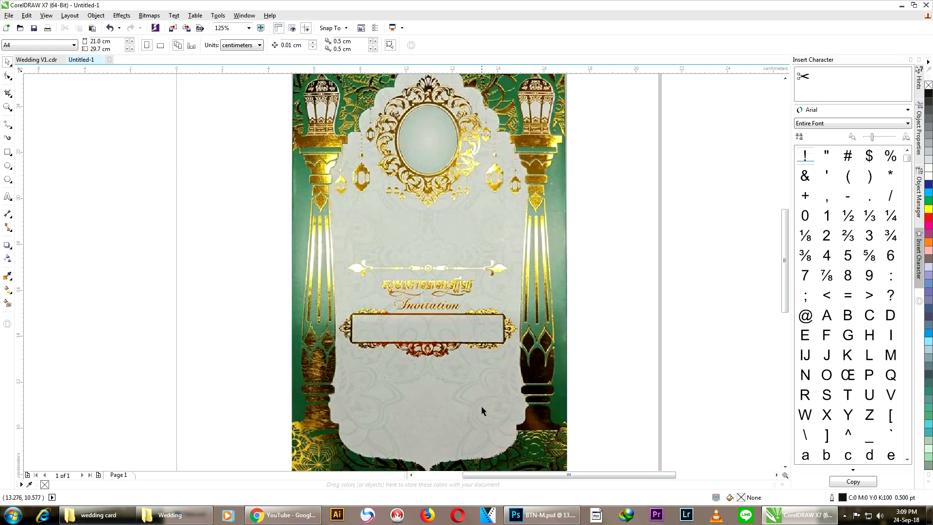
scroll(458, 307, "down", 2)
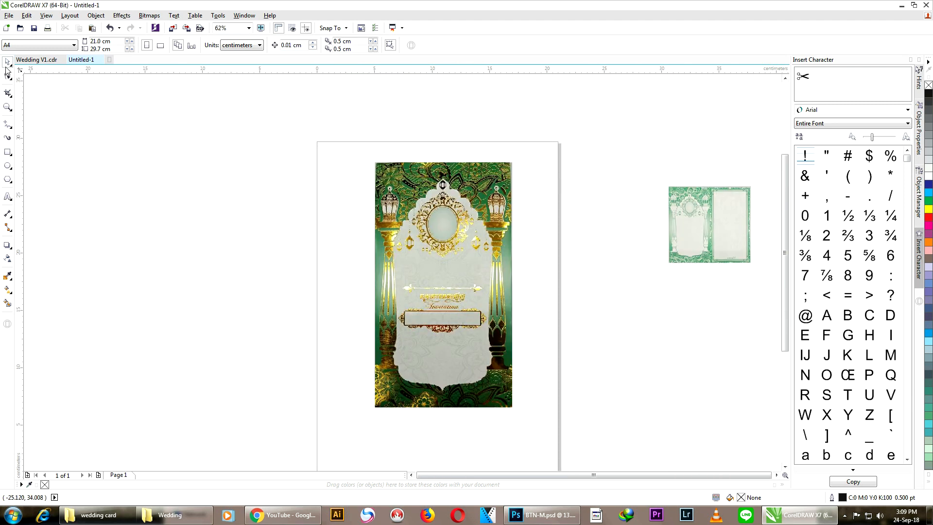
Step: Copy the whole map-and-text layout from page 4 of Wedding V1.cdr
left_click(36, 60)
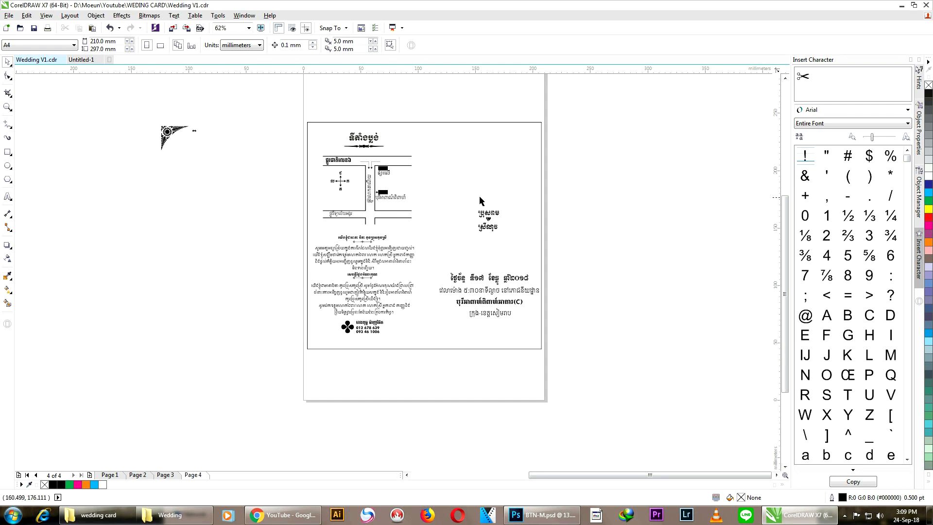
left_click(458, 184)
left_click(620, 184)
left_click_drag(578, 166, 437, 348)
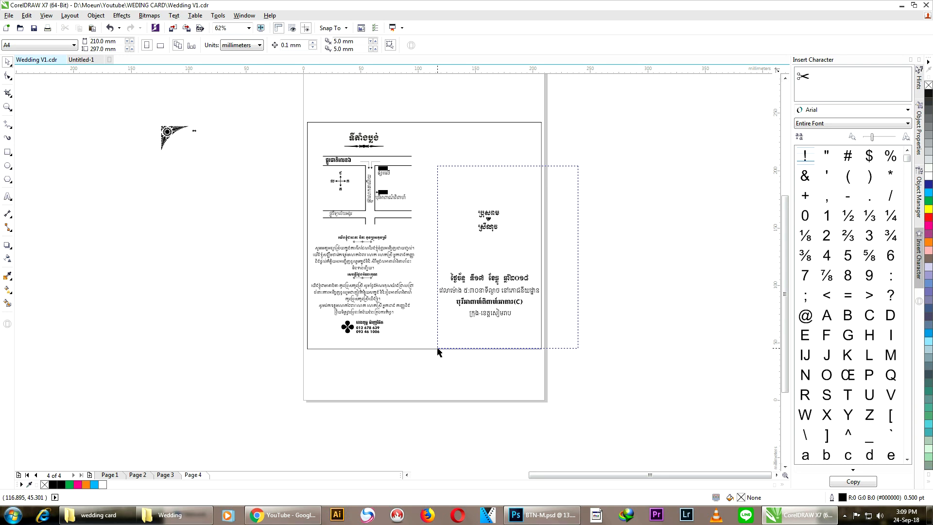
left_click_drag(438, 348, 437, 348)
left_click(252, 101)
left_click_drag(258, 103, 595, 375)
right_click(487, 219)
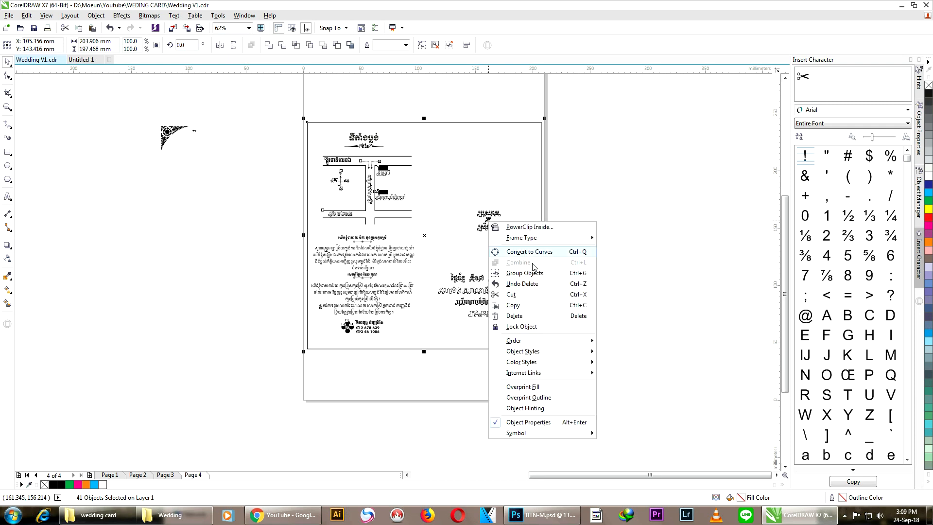
left_click(507, 306)
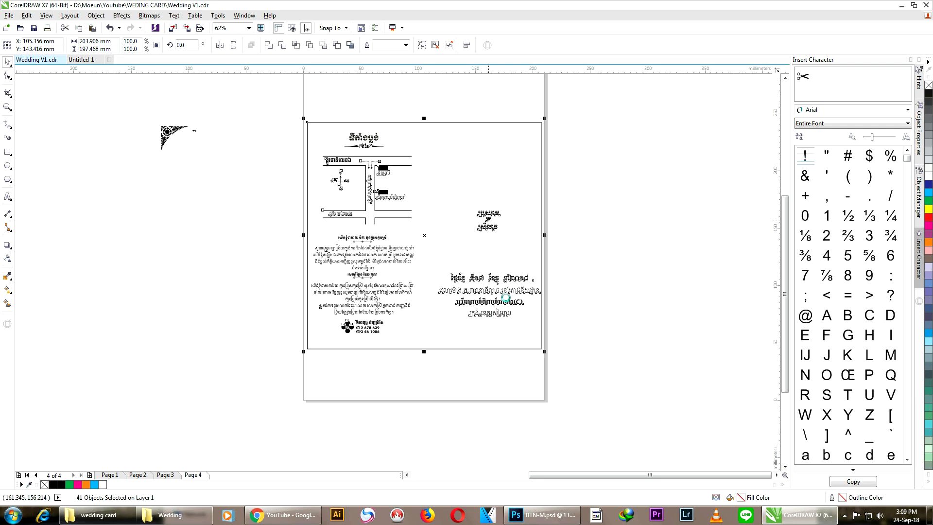
Step: Paste the layout into Untitled-1 and move it left of the card page
left_click(81, 59)
right_click(206, 129)
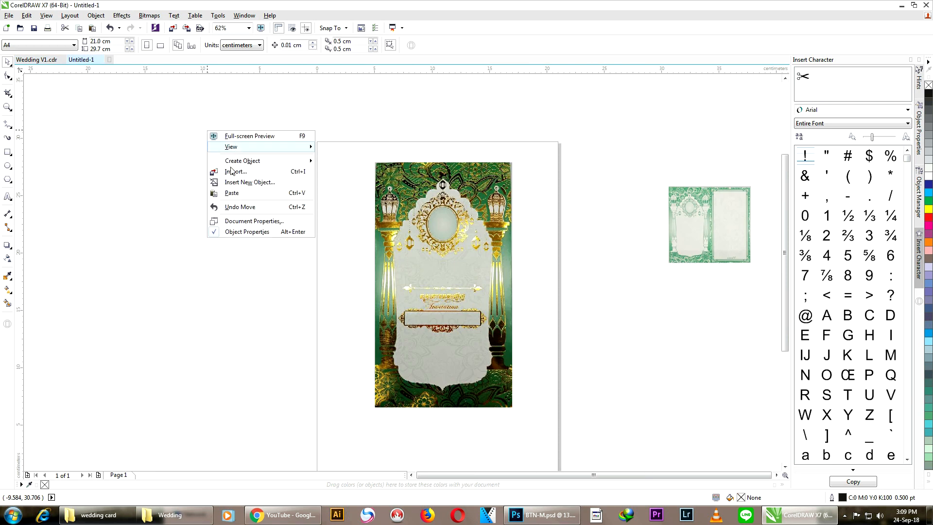
left_click(232, 193)
scroll(445, 205, "down", 4)
scroll(432, 222, "up", 4)
left_click_drag(483, 260, 200, 226)
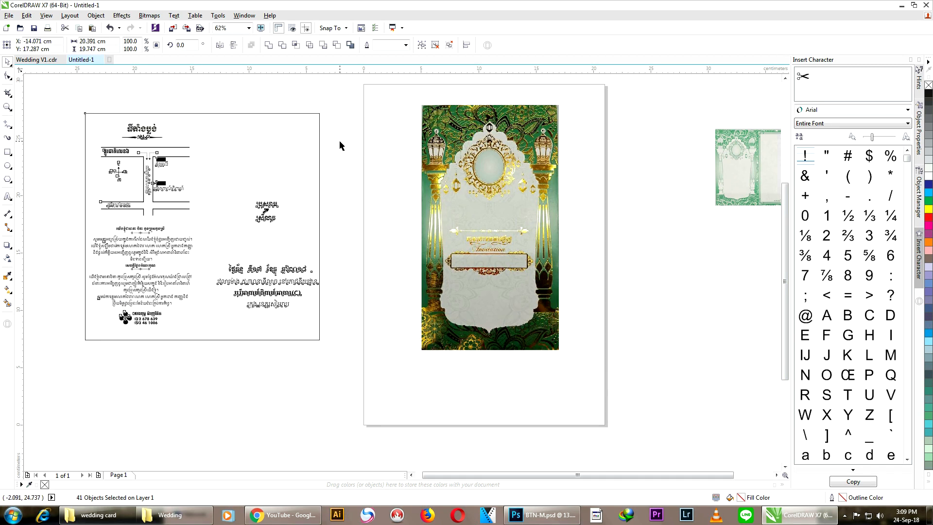
Step: Delete the outline frame rectangle around the back panel
left_click(319, 182)
left_click(290, 171)
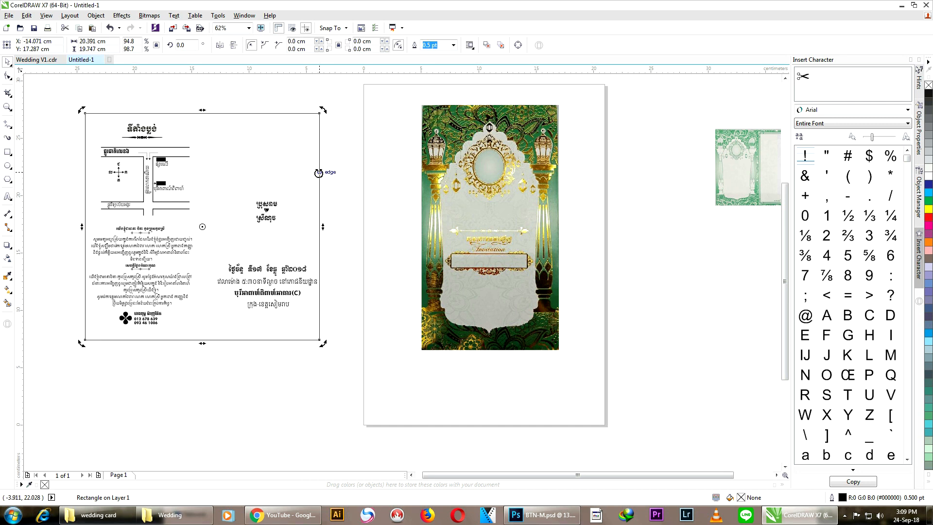
right_click(318, 173)
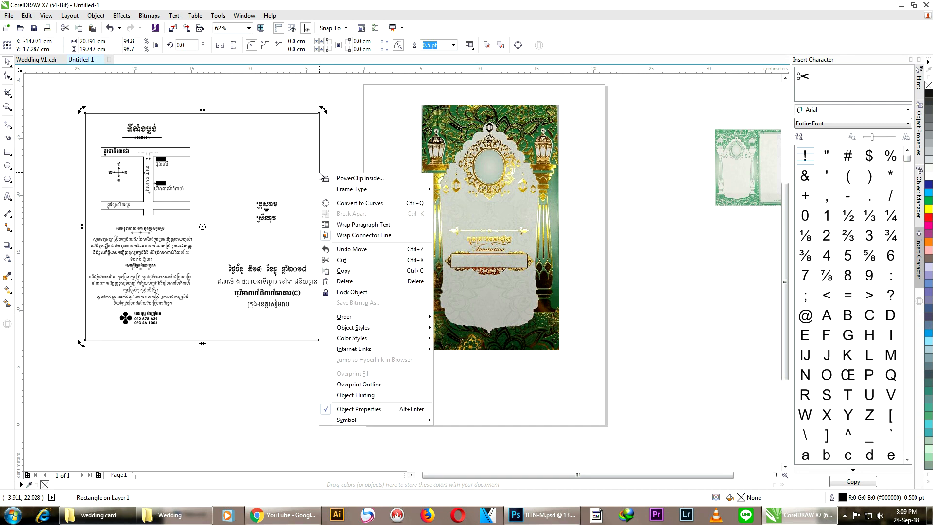
left_click(365, 281)
Step: Select the three Khmer name objects, then select the card image for its options
left_click_drag(337, 168, 488, 165)
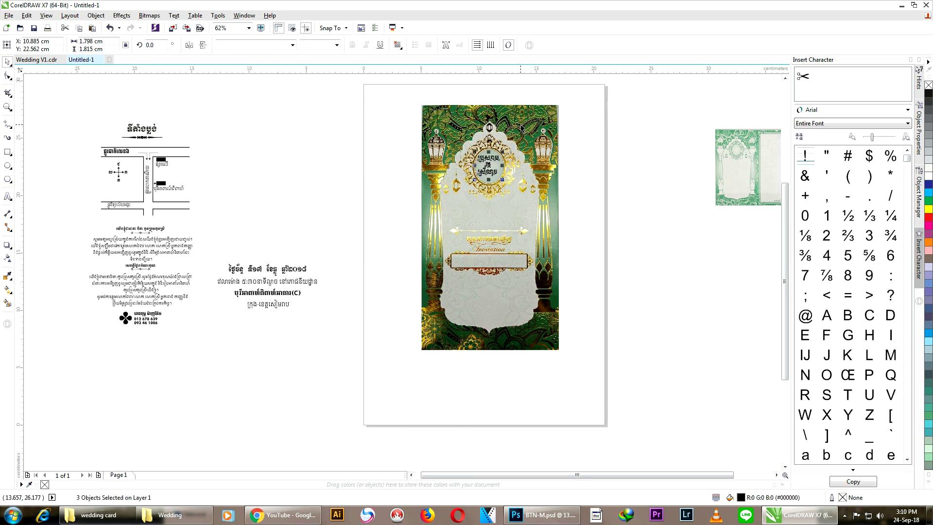
scroll(497, 168, "up", 2)
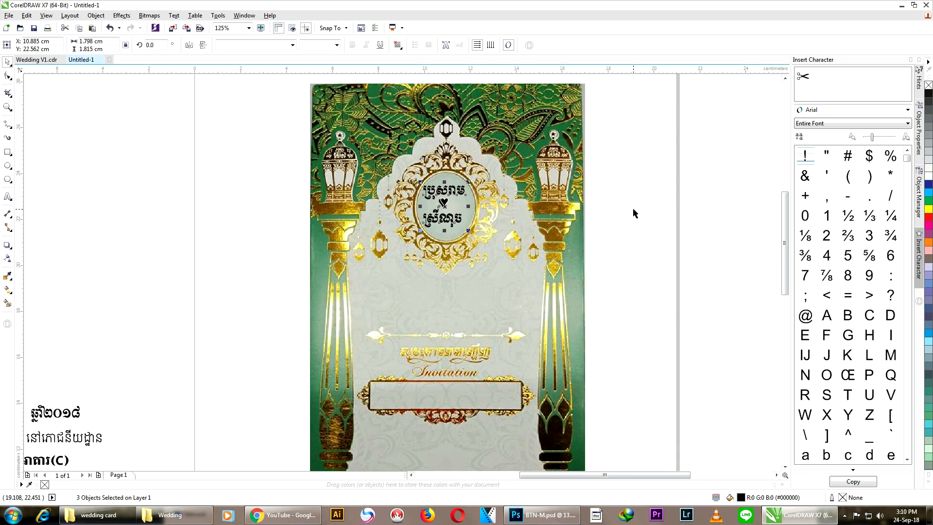
left_click(614, 209)
left_click(537, 214)
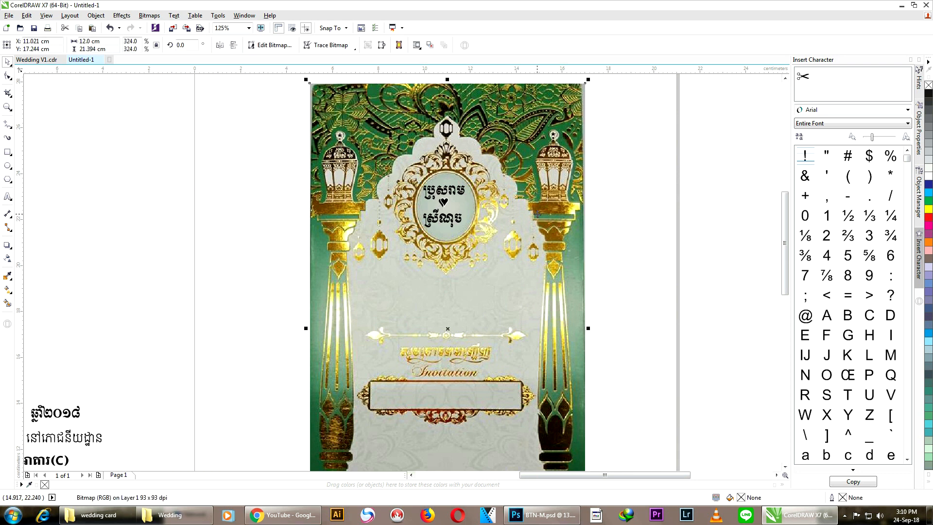
right_click(561, 219)
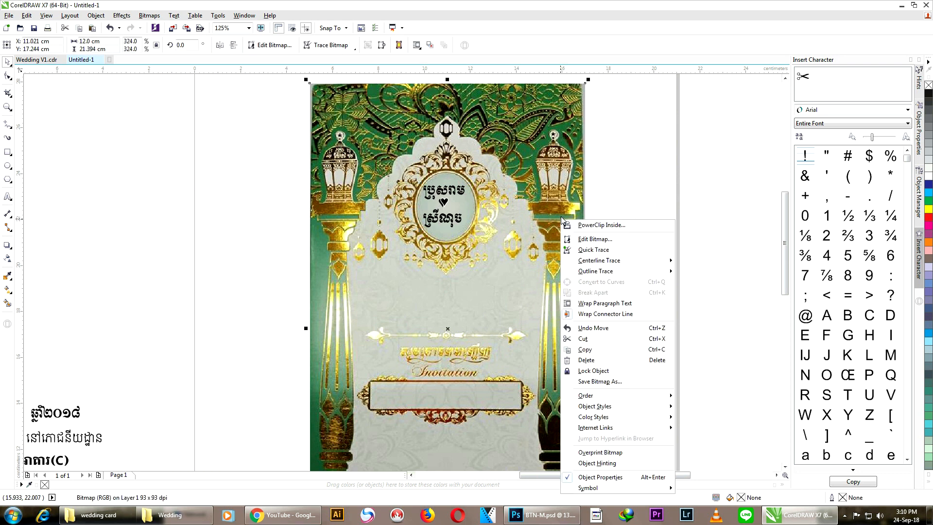
Step: Position the card image so its oval frames the names, then lock it
left_click(621, 156)
left_click(619, 173)
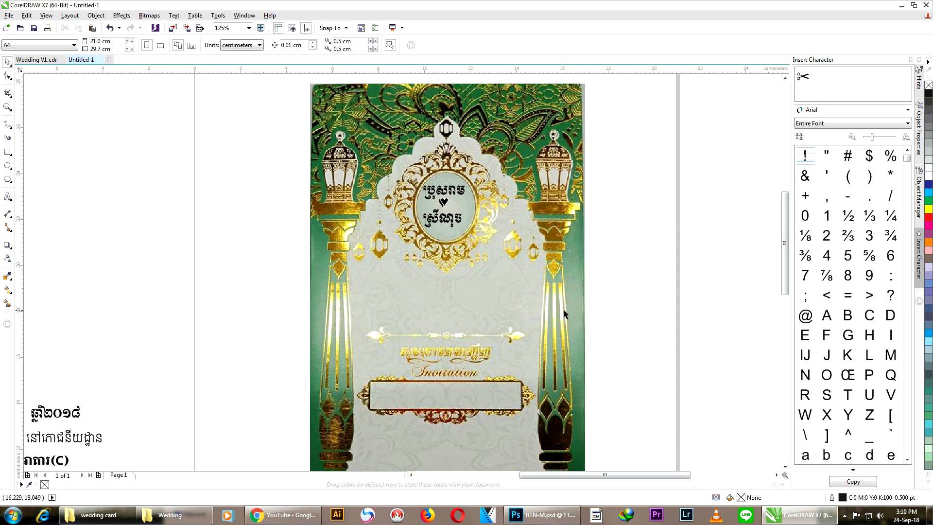
left_click_drag(541, 268, 553, 290)
left_click_drag(539, 287, 501, 288)
left_click_drag(471, 356, 536, 286)
left_click_drag(573, 237, 527, 273)
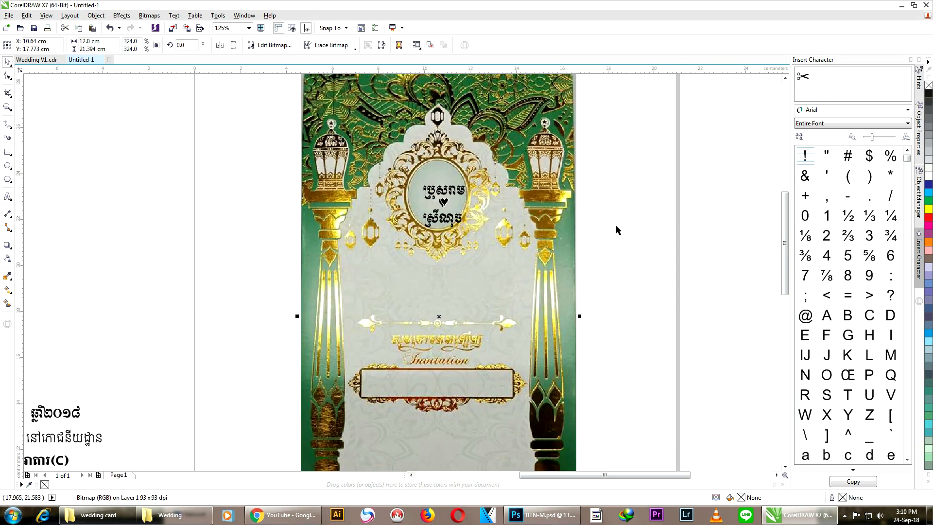
left_click(641, 225)
left_click_drag(530, 239, 529, 243)
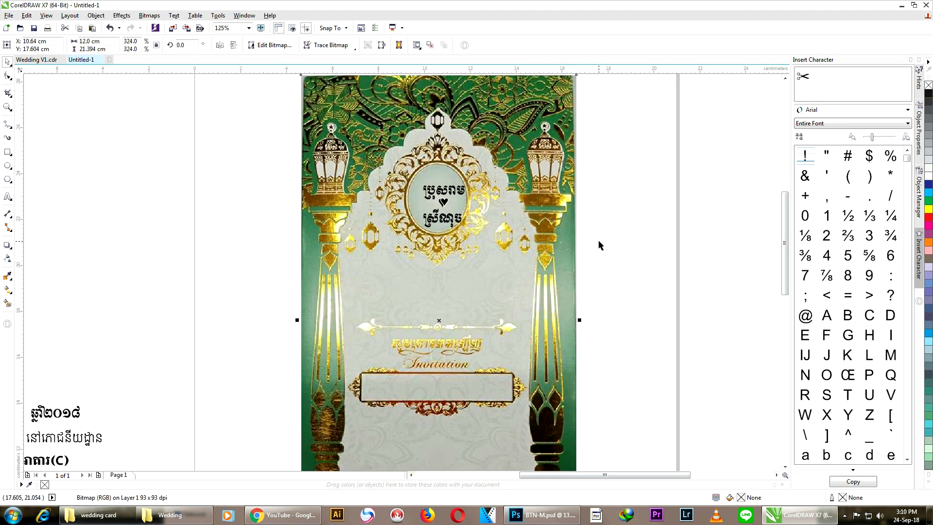
left_click(603, 227)
left_click(530, 240)
right_click(530, 240)
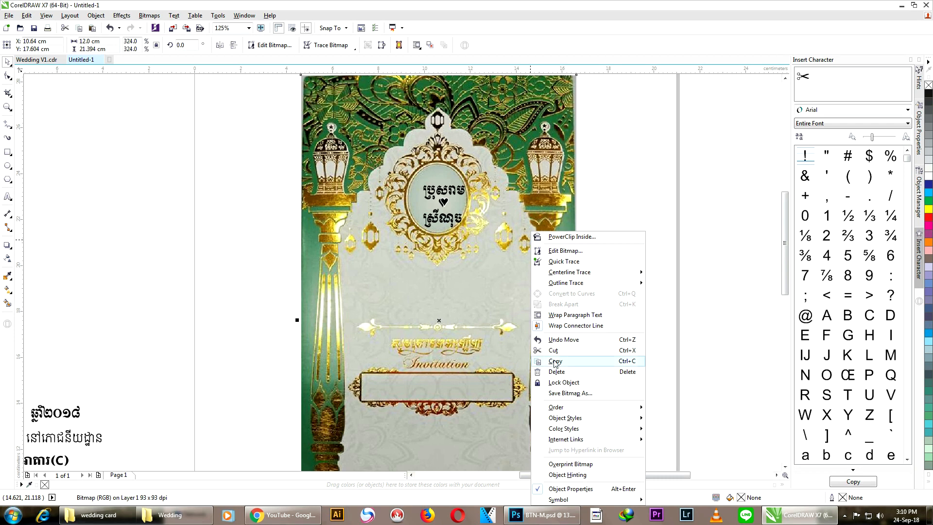
left_click(566, 387)
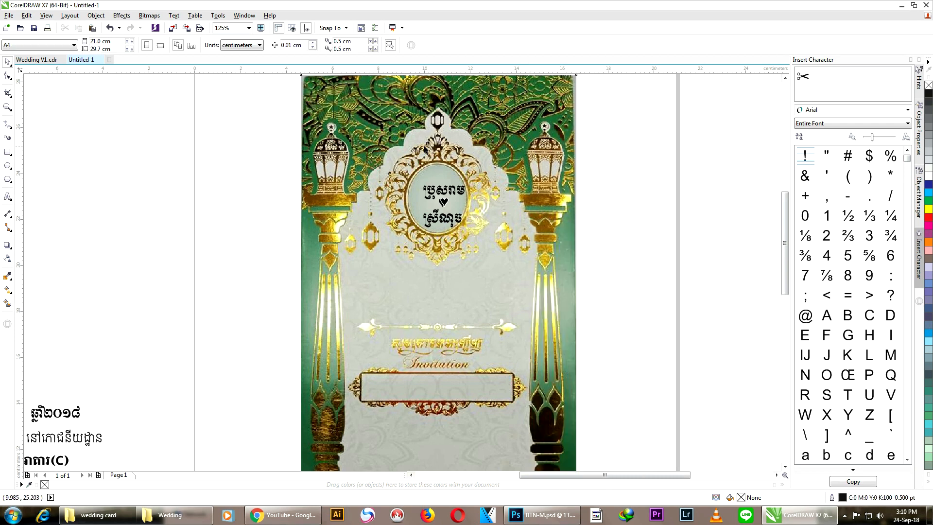
Step: Centre the Khmer names and heart within the oval medallion
scroll(425, 151, "up", 1)
left_click_drag(170, 150, 599, 343)
left_click_drag(463, 259, 457, 249)
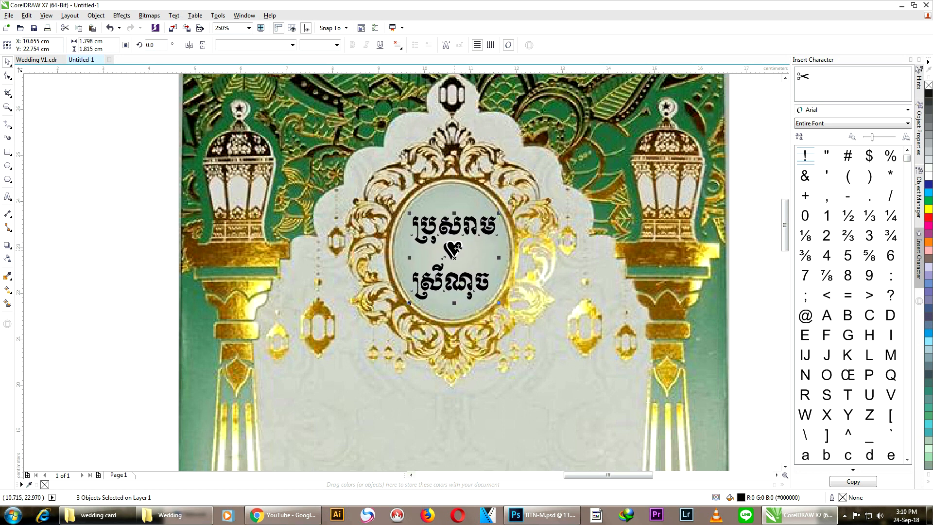
scroll(465, 190, "down", 2)
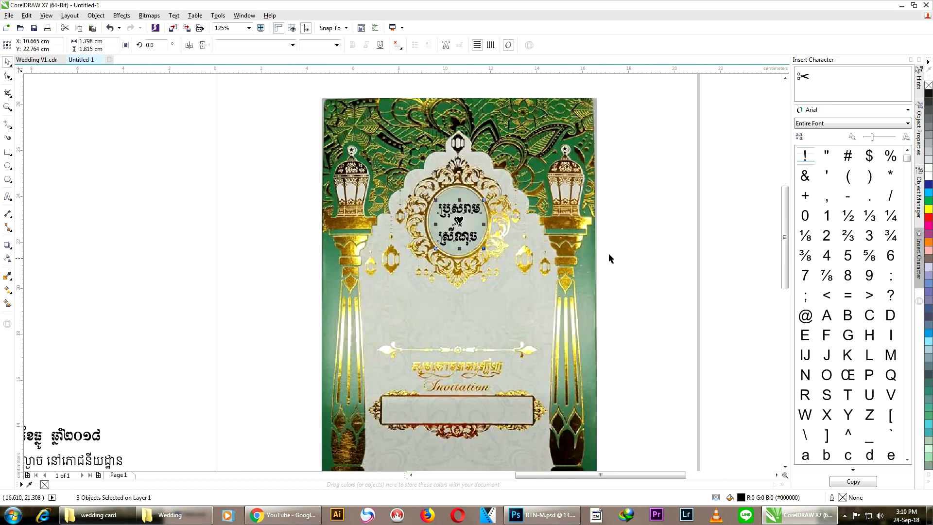
left_click(619, 229)
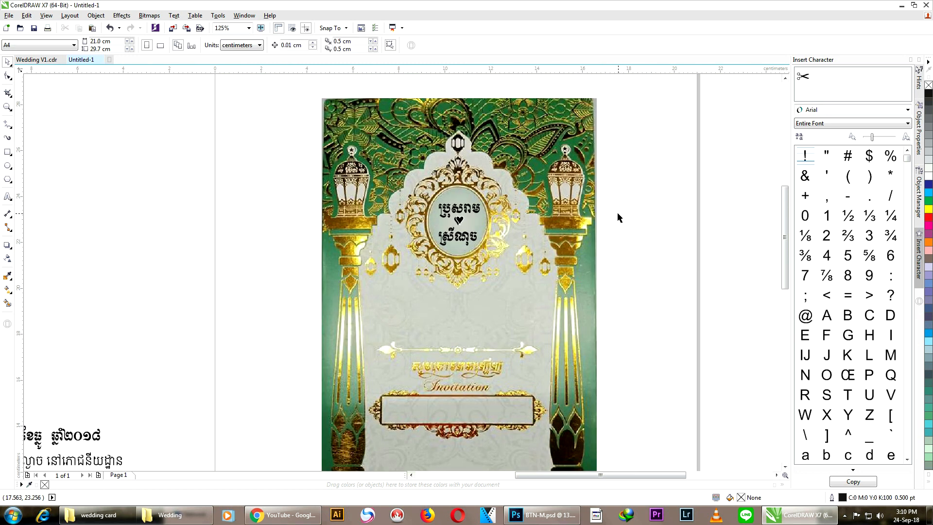
scroll(490, 204, "up", 2)
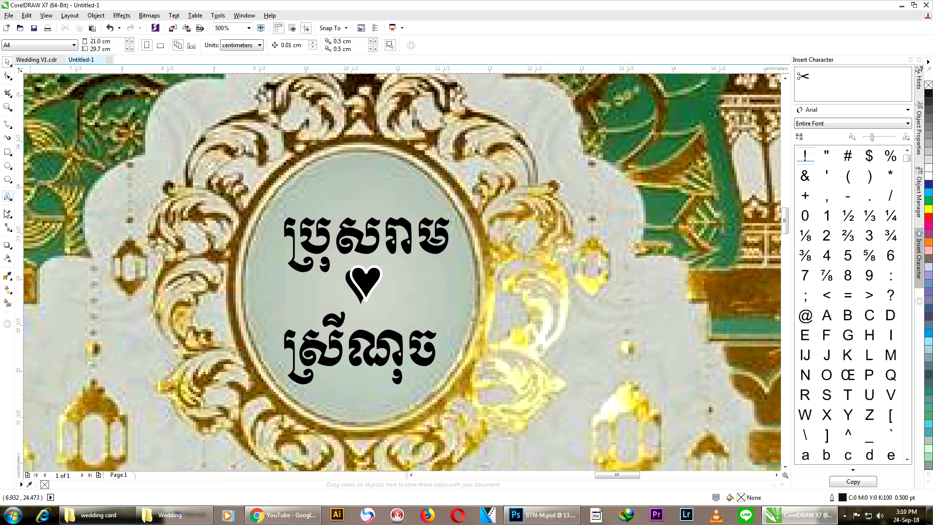
Step: Set up the 2-Point Line tool with a 1.0 pt default outline
left_click(8, 133)
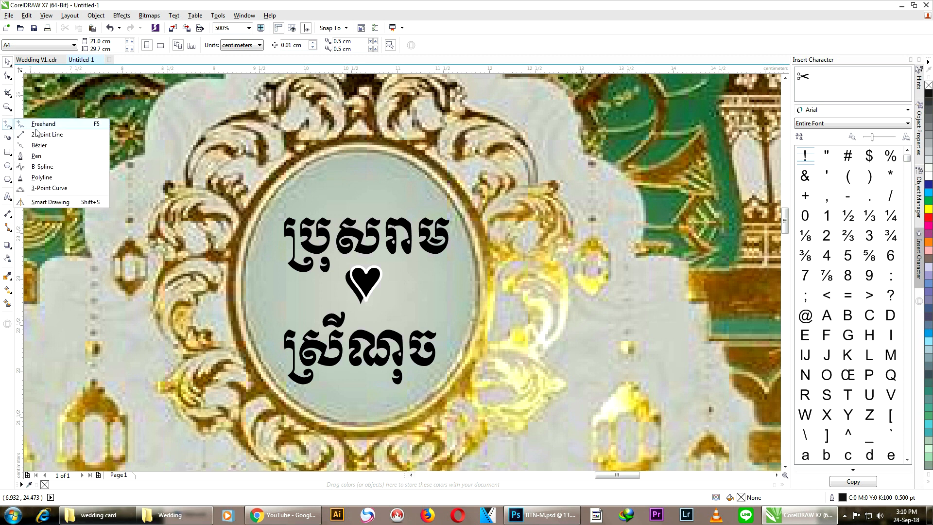
left_click(38, 134)
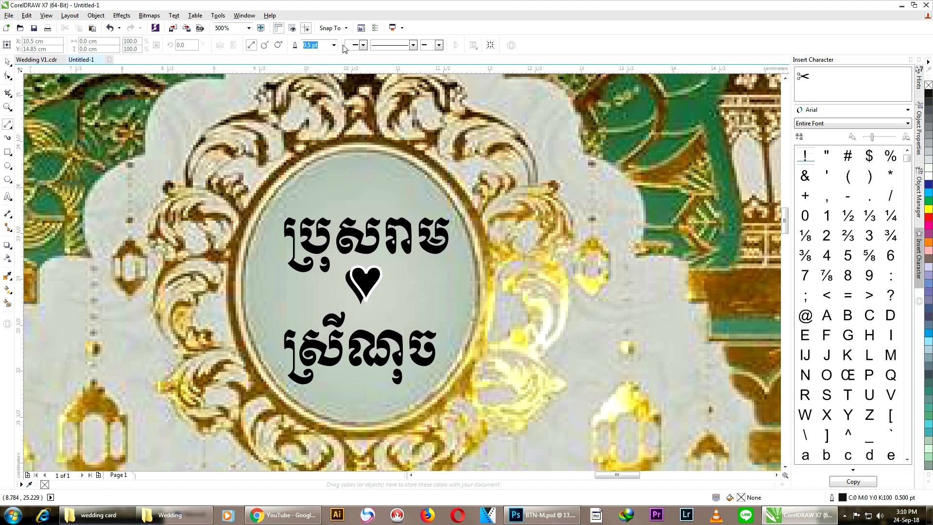
left_click(334, 45)
left_click(332, 108)
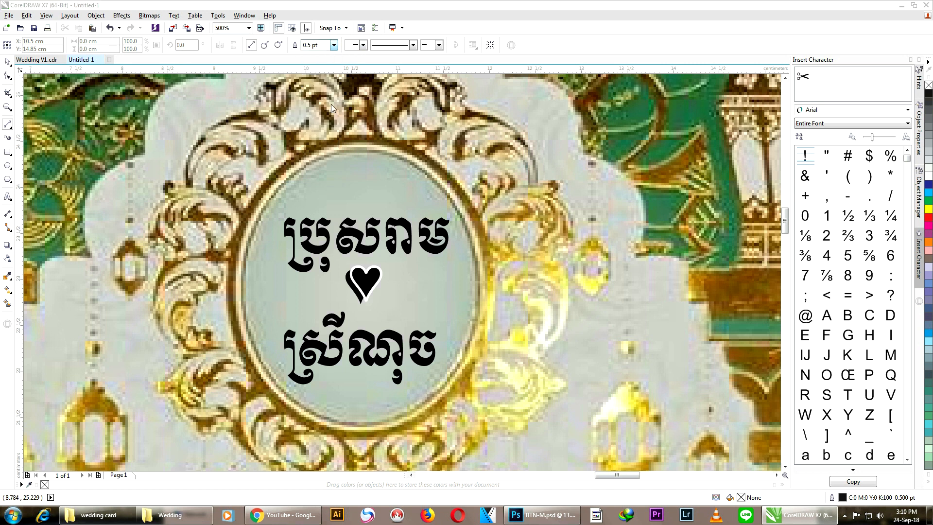
left_click(446, 323)
Step: Draw divider lines on the left and right sides of the heart
left_click_drag(387, 282, 434, 281)
scroll(397, 284, "up", 3)
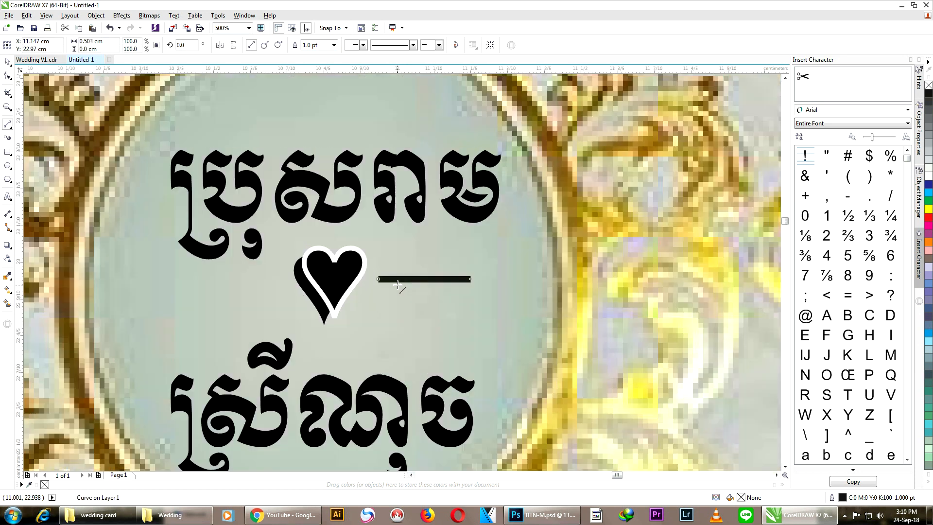
left_click_drag(504, 262, 419, 261)
scroll(419, 261, "down", 3)
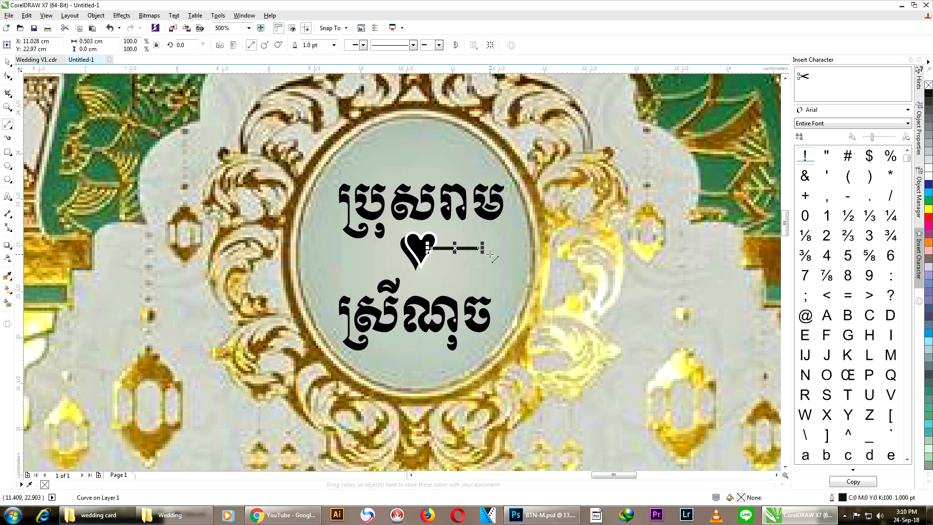
left_click(7, 62)
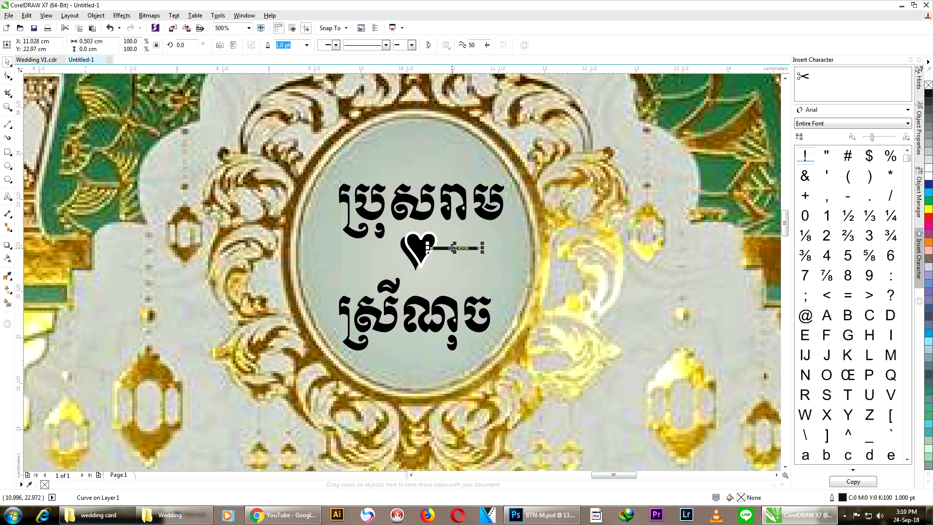
left_click_drag(453, 250, 375, 253)
scroll(413, 249, "down", 1)
left_click(727, 265)
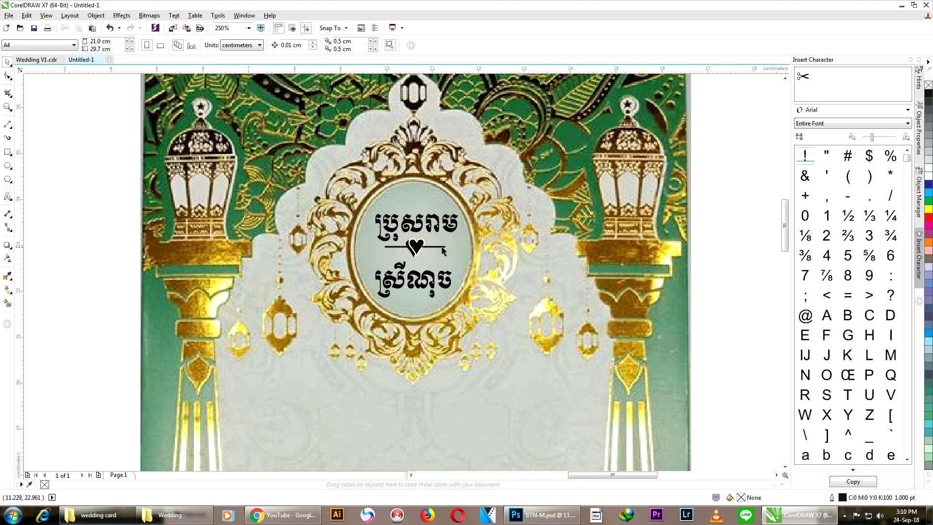
left_click(429, 247)
scroll(429, 248, "up", 2)
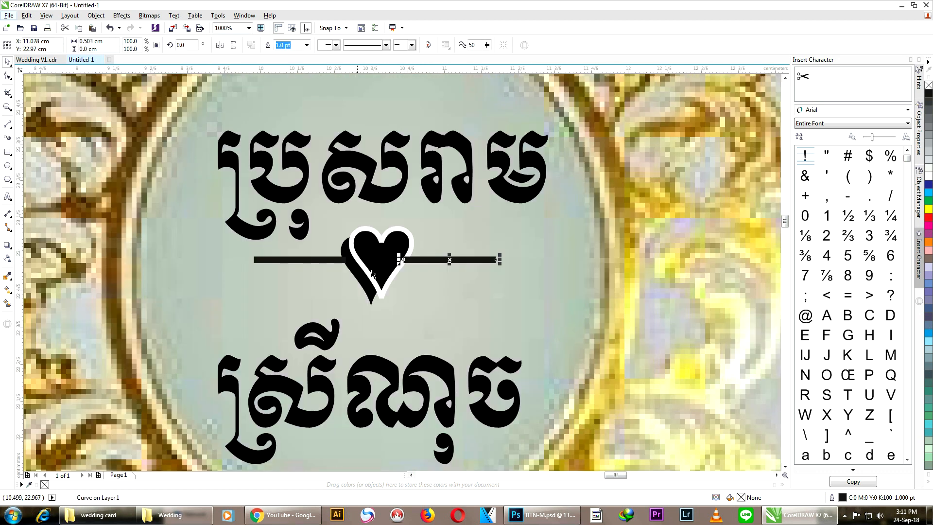
Step: Bring the heart in front of the lines and nudge heart and lines into place
left_click_drag(458, 319, 311, 209)
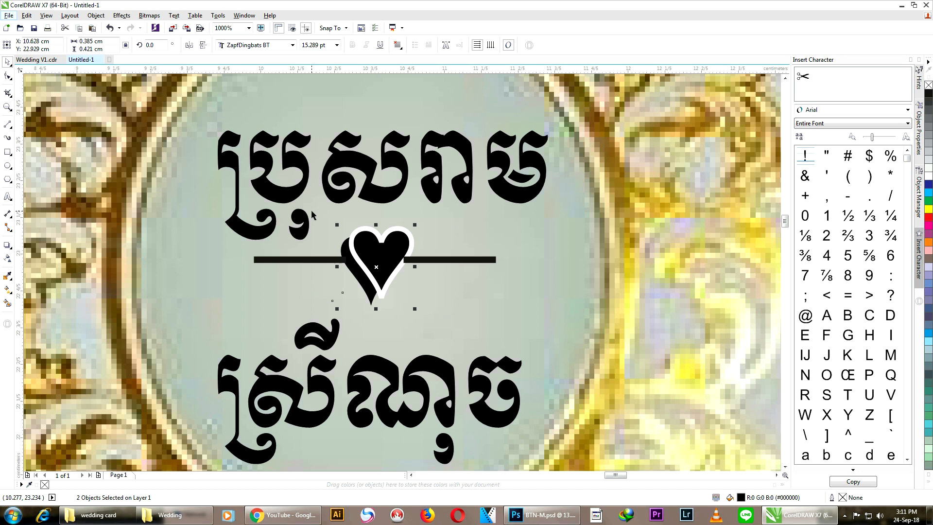
key("shift+Page_Up")
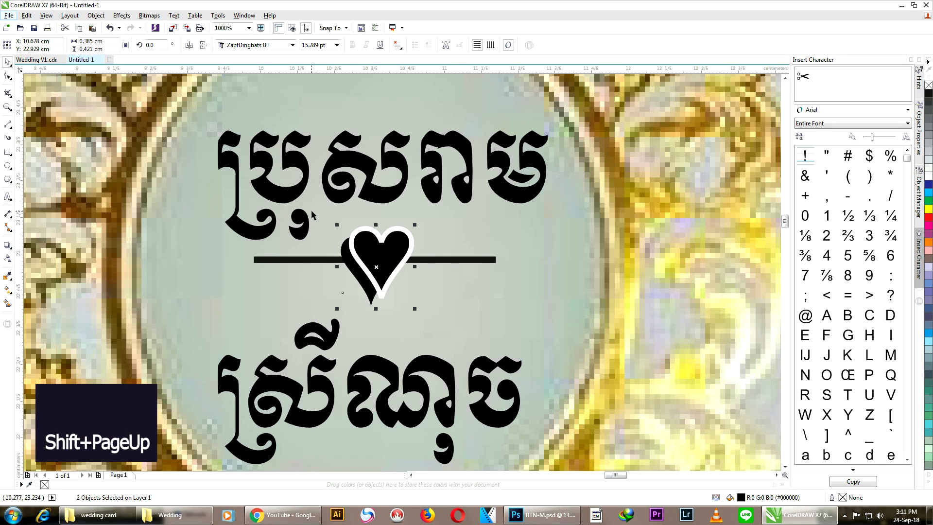
scroll(448, 148, "down", 2)
left_click_drag(476, 234, 326, 176)
key("Down")
key("Down")
key("Down")
key("Down")
key("Right")
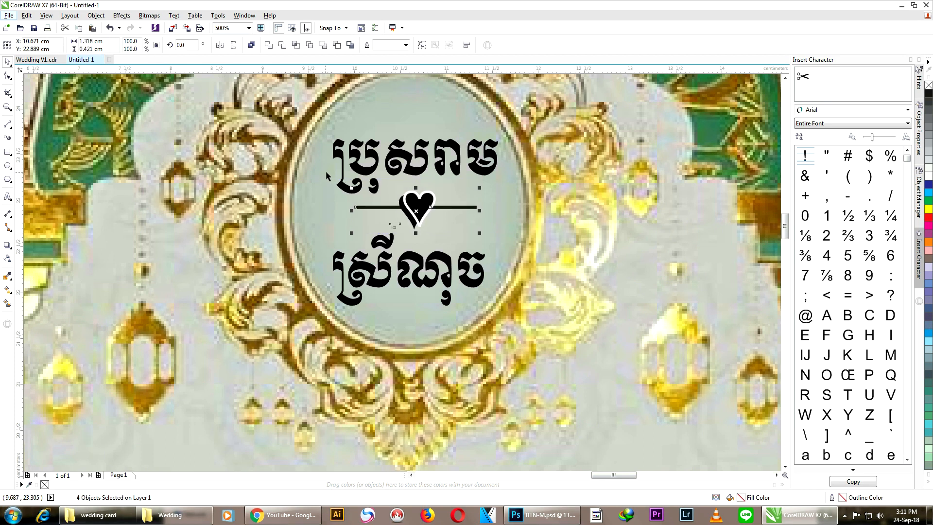
left_click(461, 177)
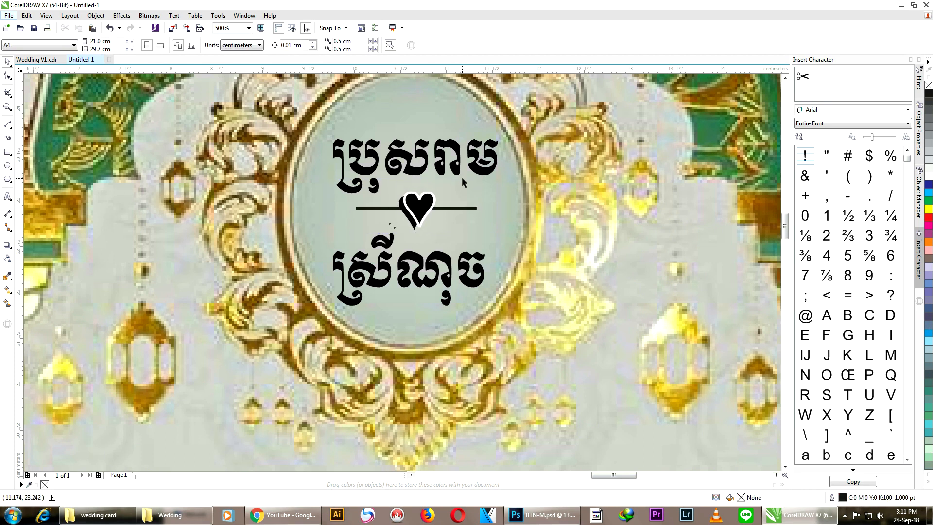
left_click(461, 208)
scroll(462, 207, "down", 3)
Step: Switch to Wedding V1.cdr and go to page 2 with the invitation front
left_click(543, 204)
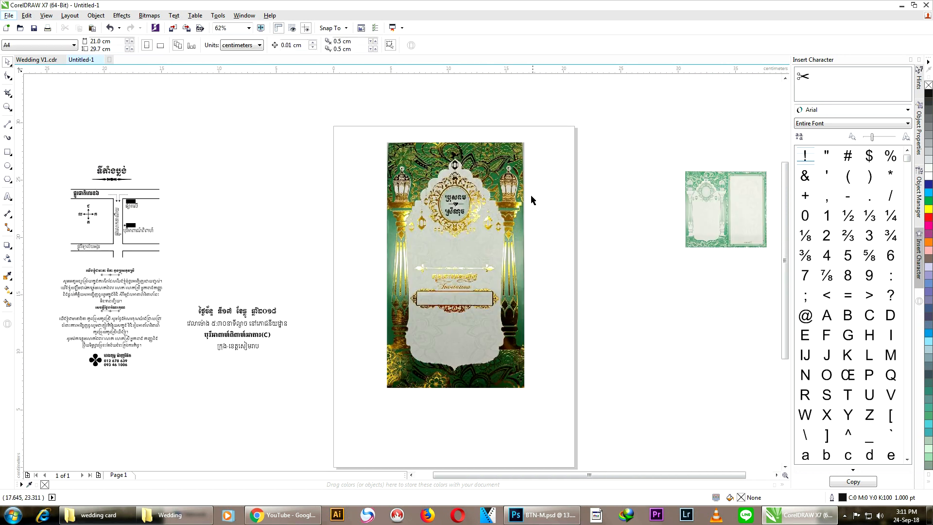
scroll(532, 200, "up", 1)
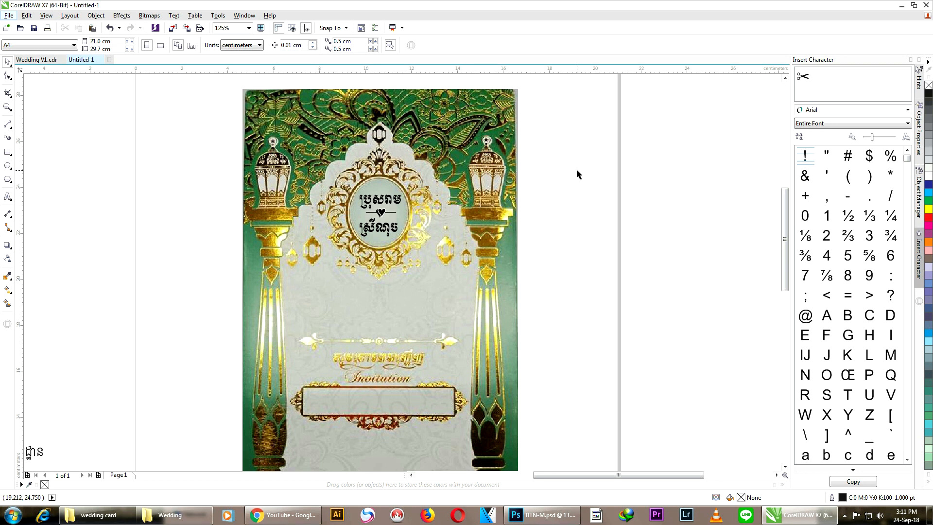
scroll(578, 174, "down", 1)
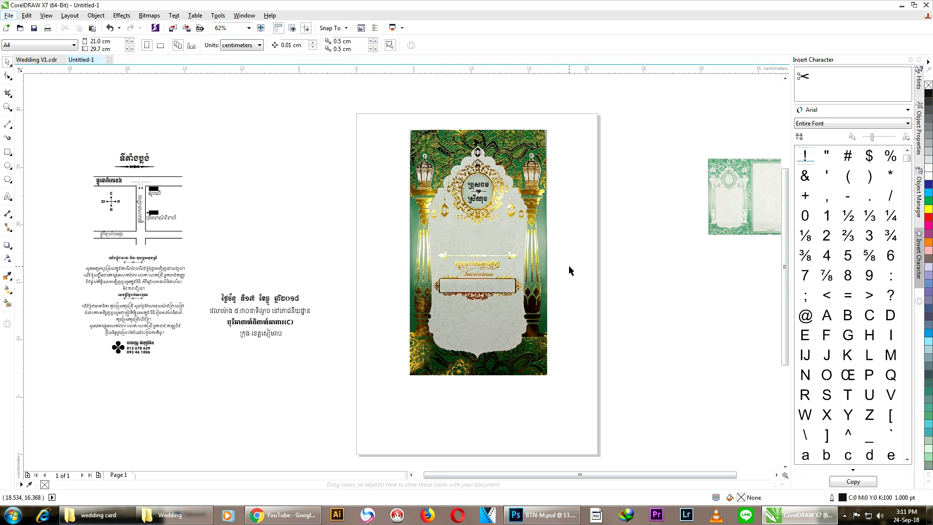
left_click(36, 59)
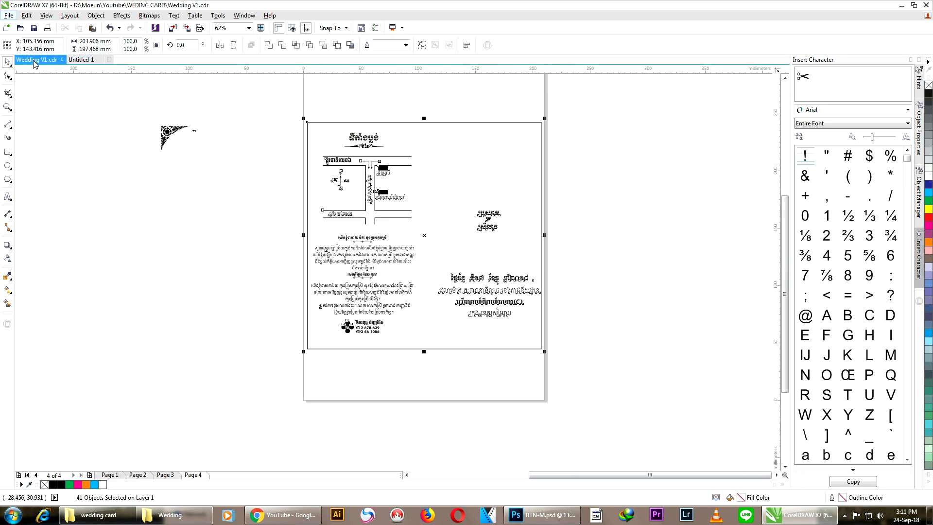
left_click(199, 148)
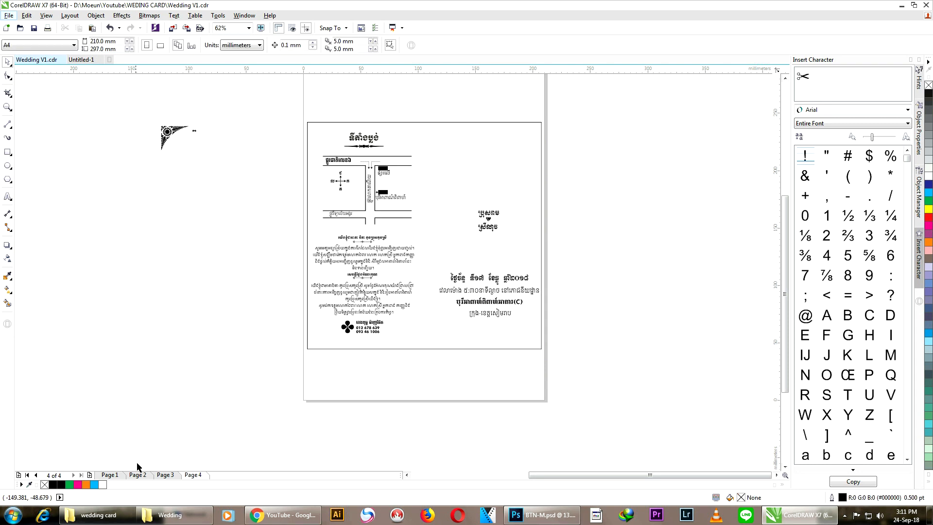
left_click(110, 476)
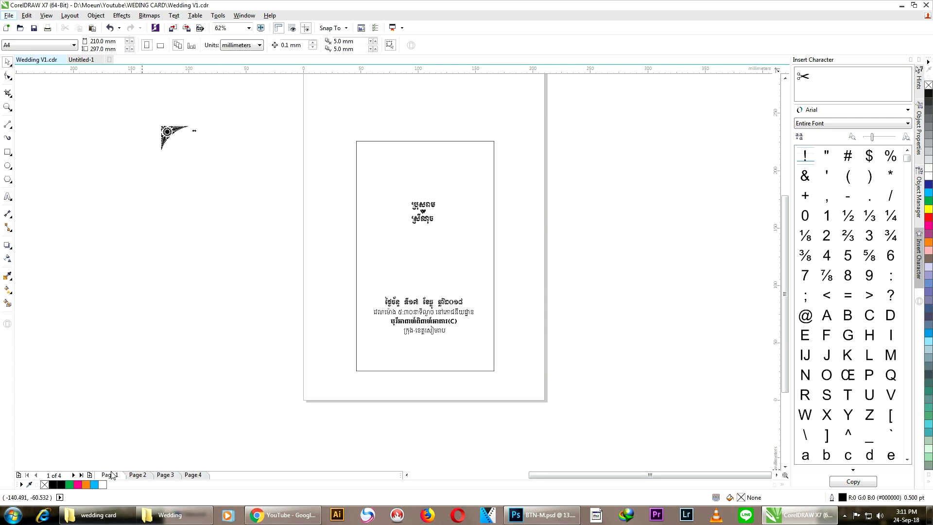
left_click(137, 475)
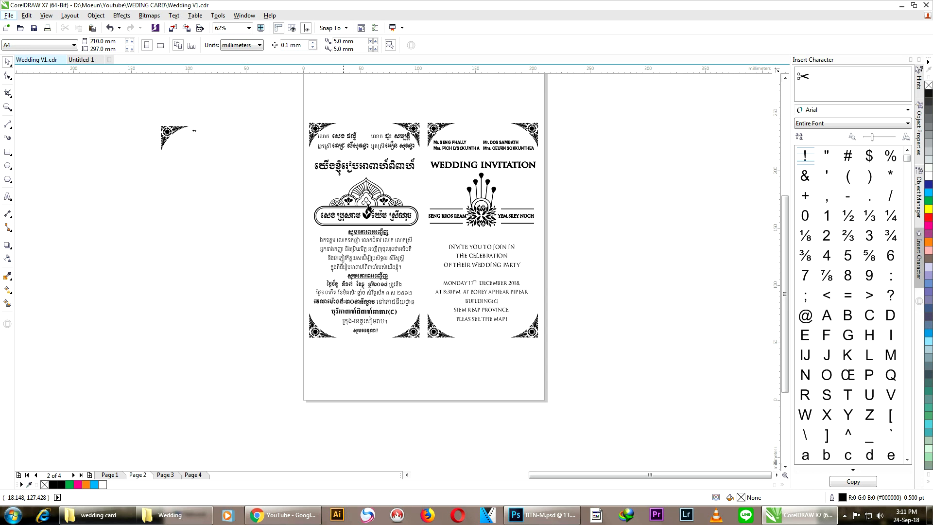
Step: Copy the Khmer heading and WEDDING INVITATION title, then return to Untitled-1
left_click(368, 165)
left_click(454, 166, "shift")
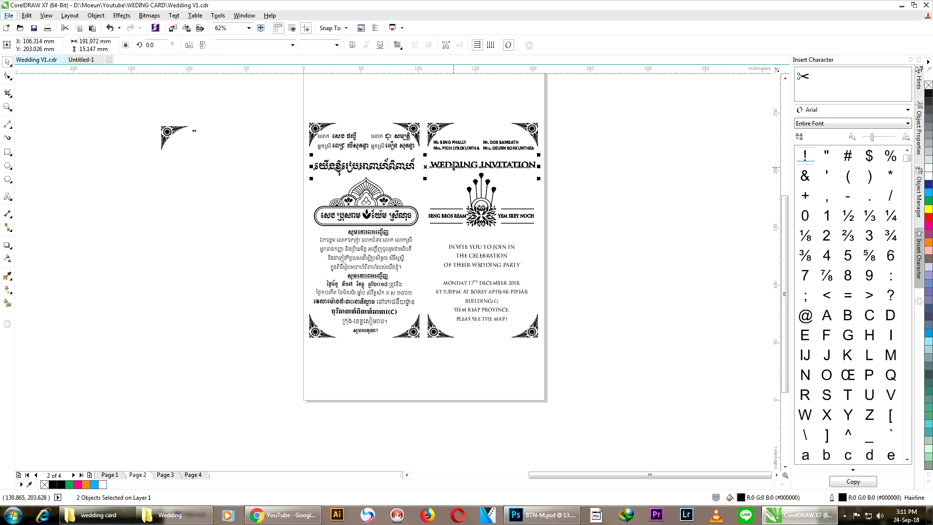
right_click(454, 166)
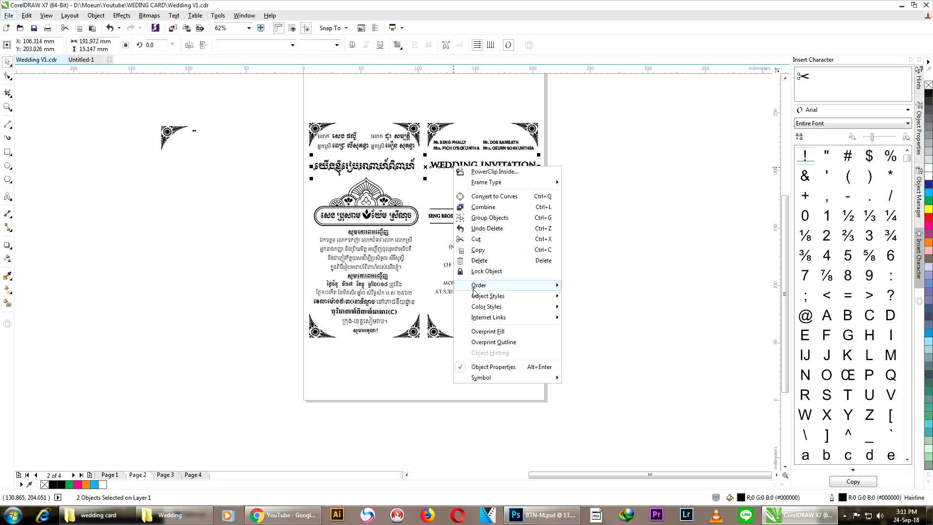
left_click(476, 249)
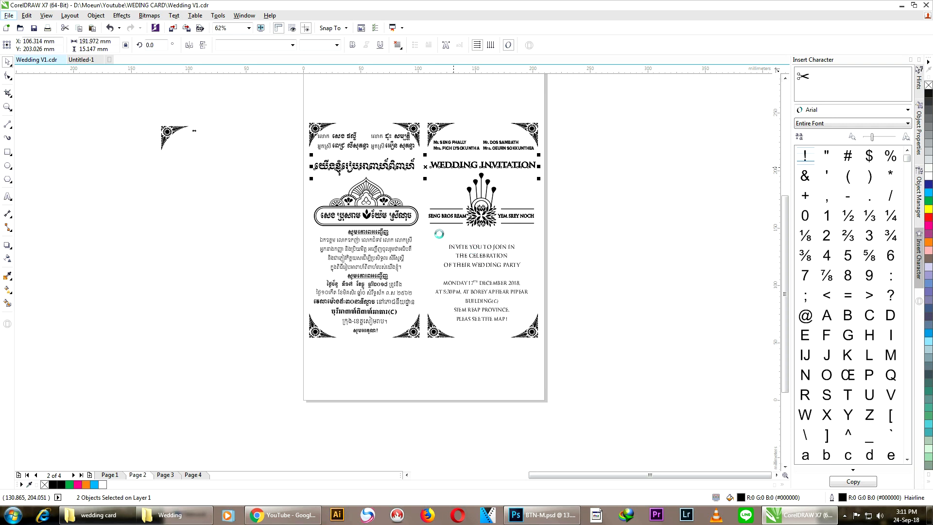
left_click(81, 60)
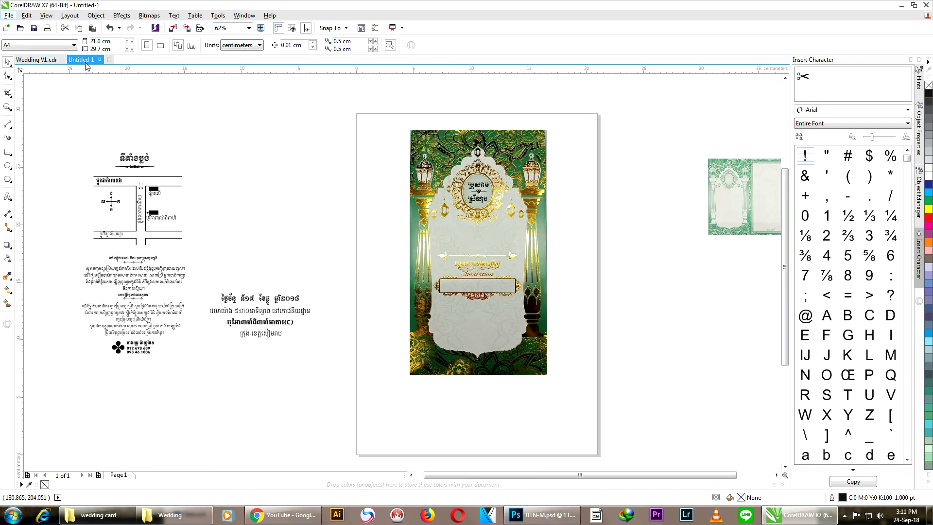
Step: Paste both titles, moving WEDDING INVITATION off the card and the Khmer heading onto it
right_click(354, 205)
left_click(383, 269)
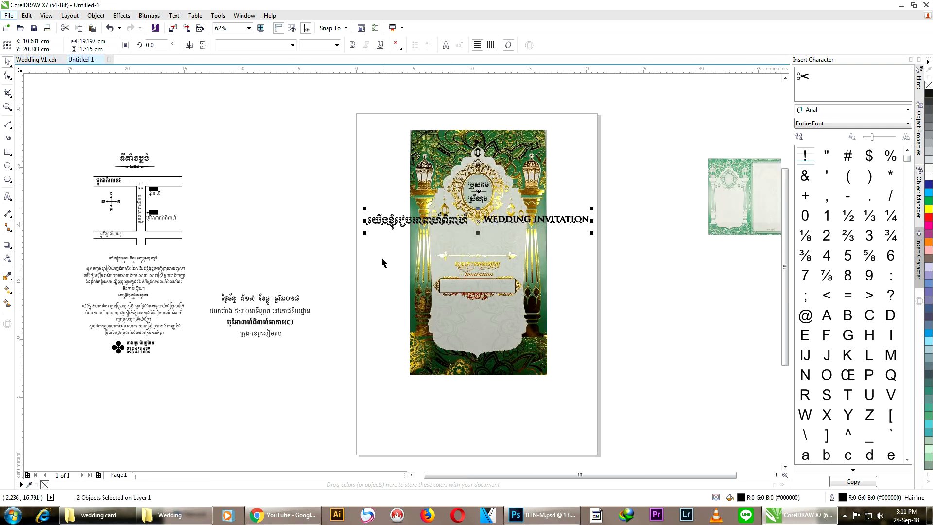
left_click(334, 226)
left_click_drag(512, 219, 621, 311)
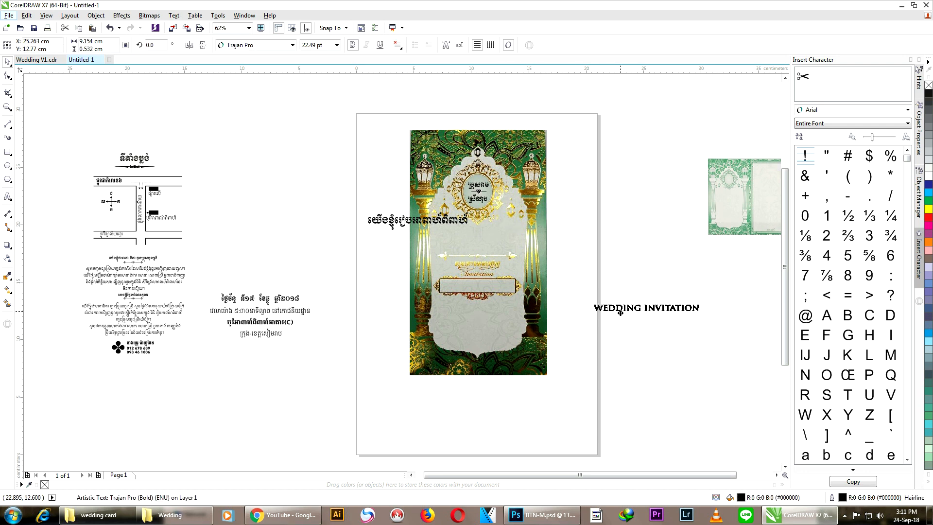
left_click(611, 251)
scroll(500, 211, "up", 2)
left_click_drag(387, 229, 500, 256)
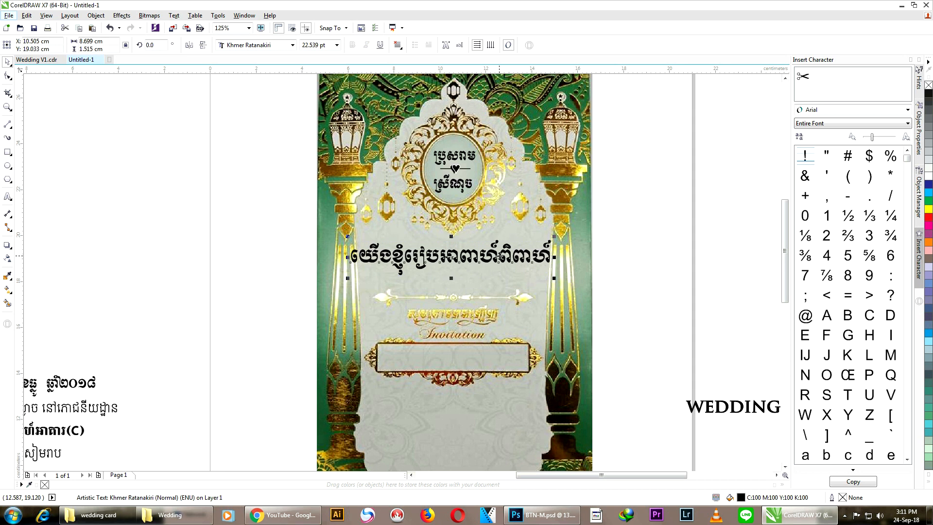
Step: Set the Khmer heading to 18 pt and place it just below the medallion
scroll(499, 256, "up", 2)
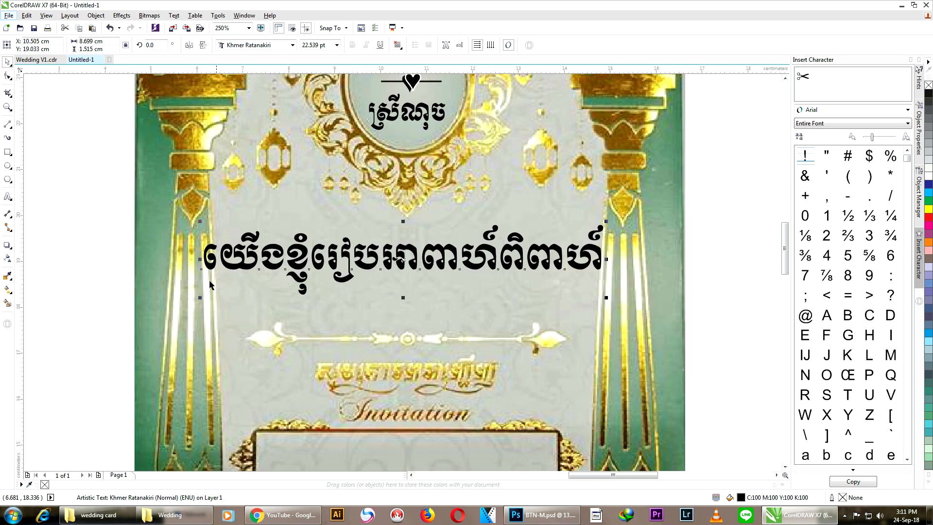
left_click(336, 44)
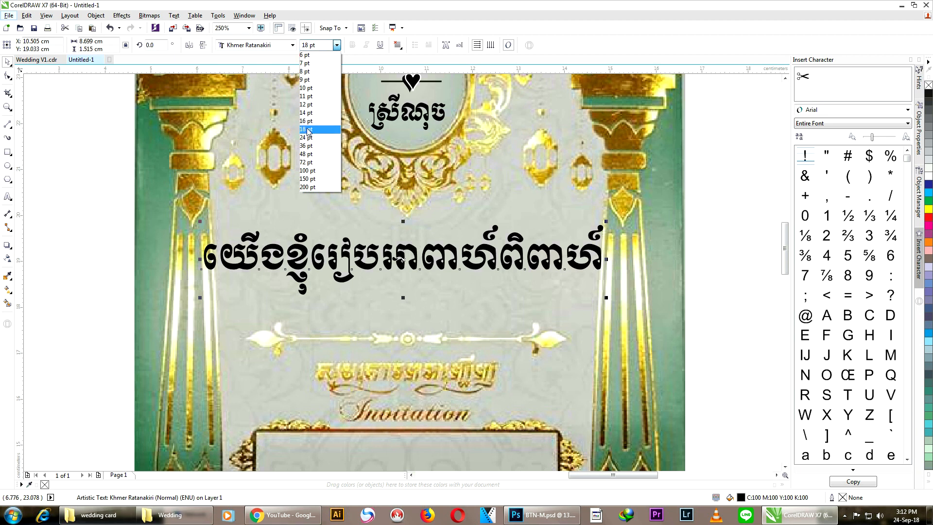
left_click(307, 129)
left_click(375, 264)
left_click(371, 264)
left_click_drag(383, 264, 416, 249)
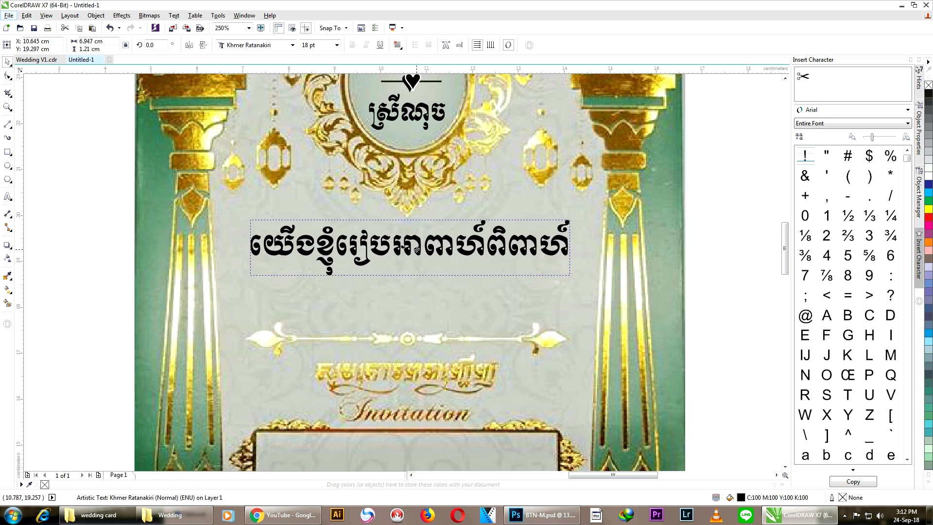
scroll(431, 221, "down", 2)
left_click(656, 237)
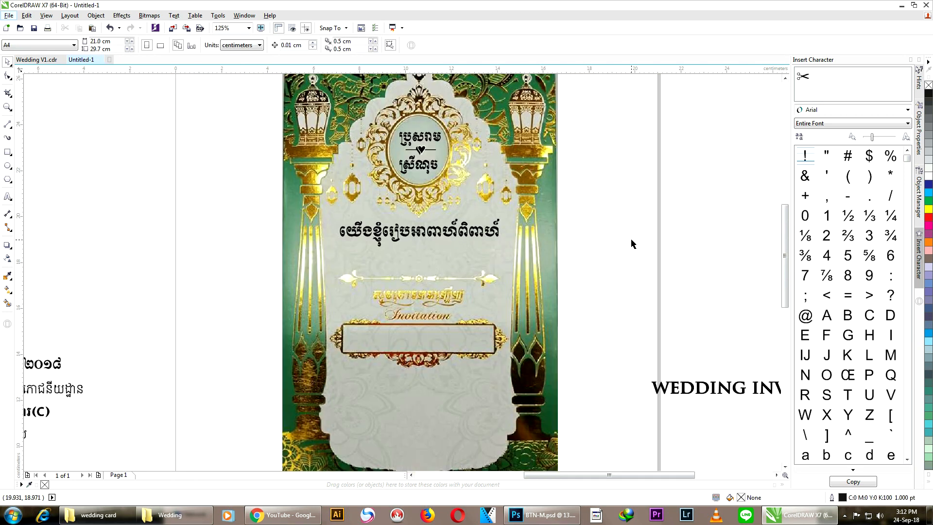
Step: Move WEDDING INVITATION beneath the Khmer title at 18 pt and centre the two lines
left_click_drag(714, 396, 393, 267)
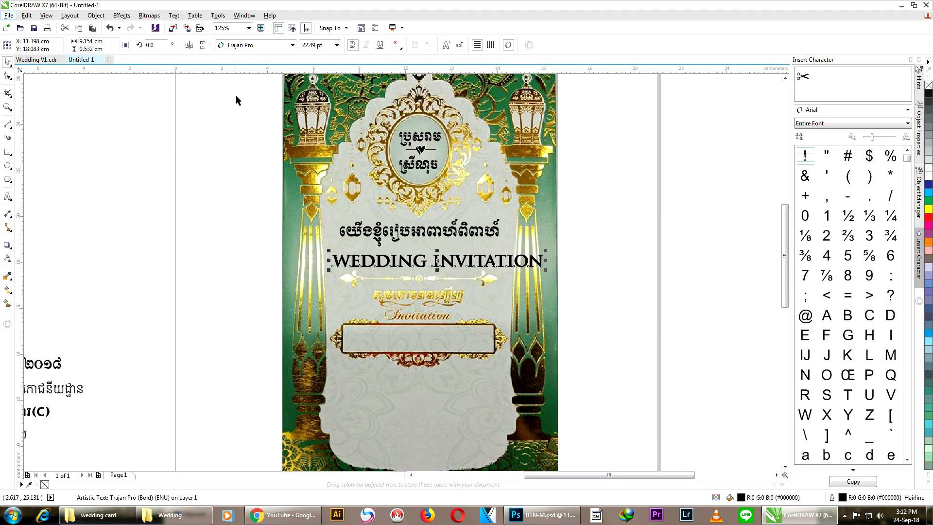
left_click(336, 44)
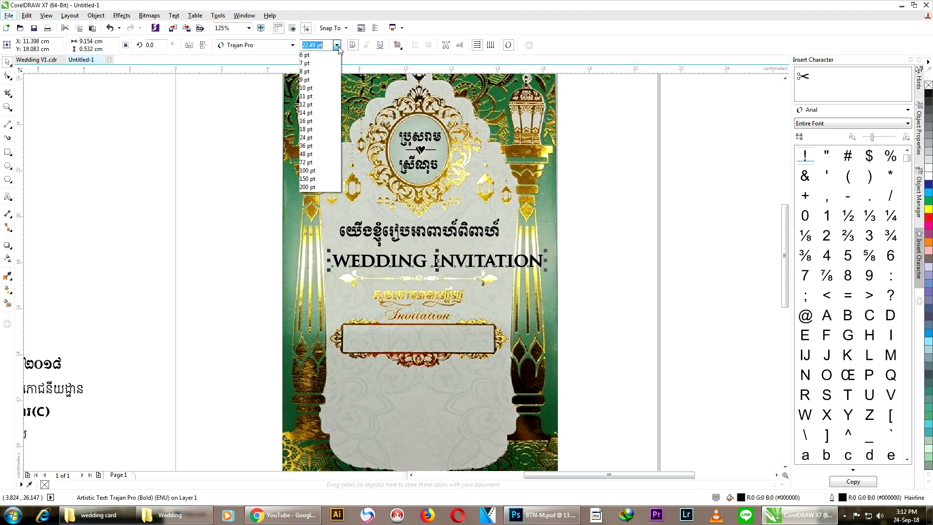
left_click(307, 129)
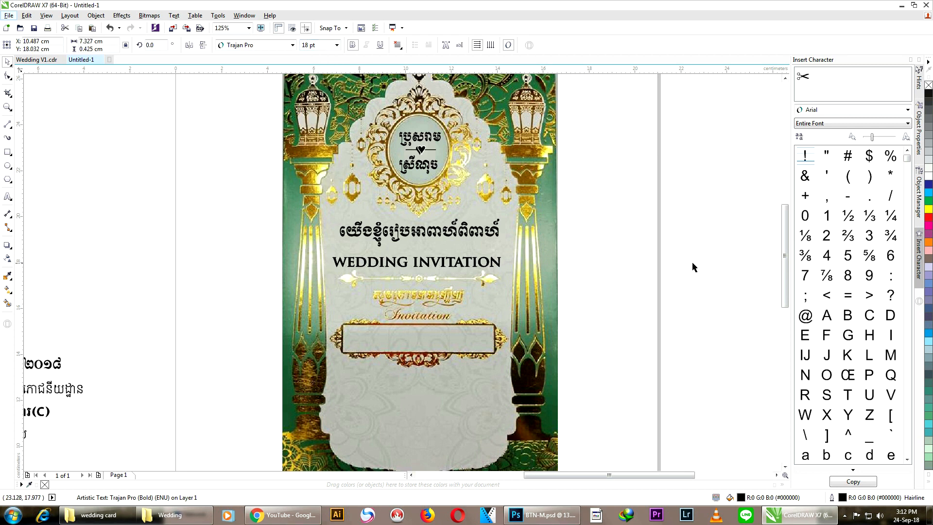
left_click(706, 267)
scroll(484, 264, "up", 1)
left_click_drag(387, 267, 394, 253)
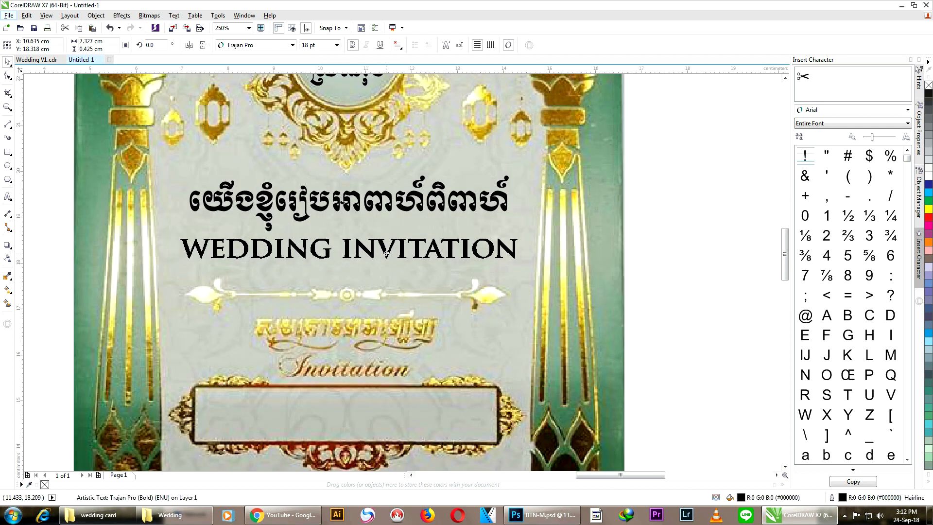
left_click_drag(157, 147, 562, 298)
key("c")
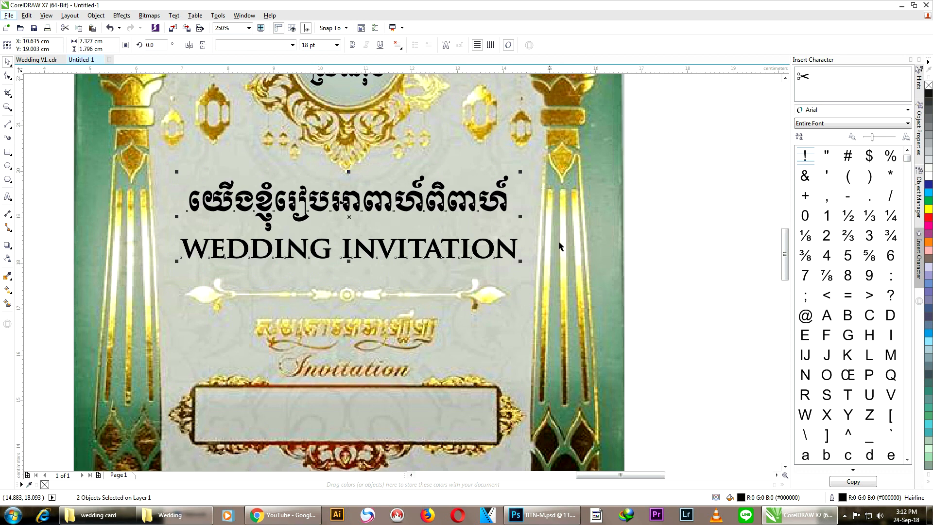
left_click(608, 240)
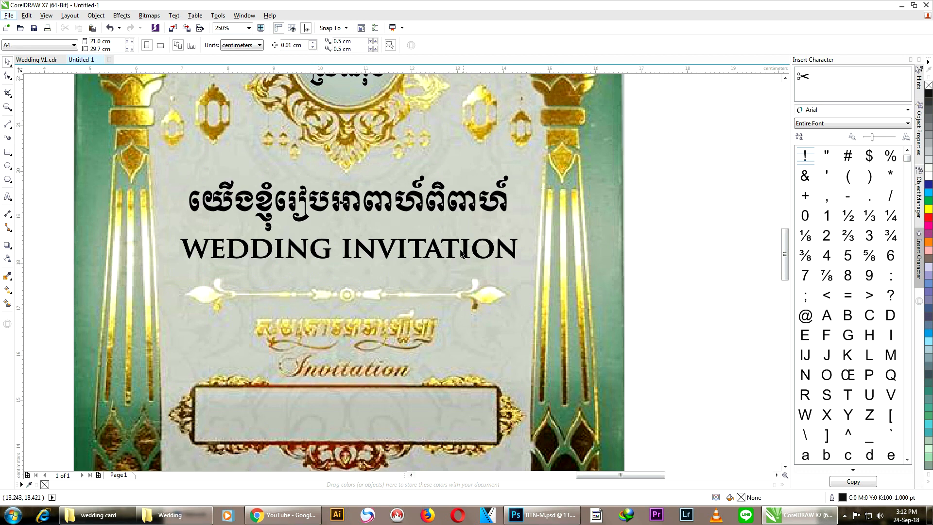
Step: Left-align both titles and shift them right onto the card
left_click_drag(451, 258, 348, 267)
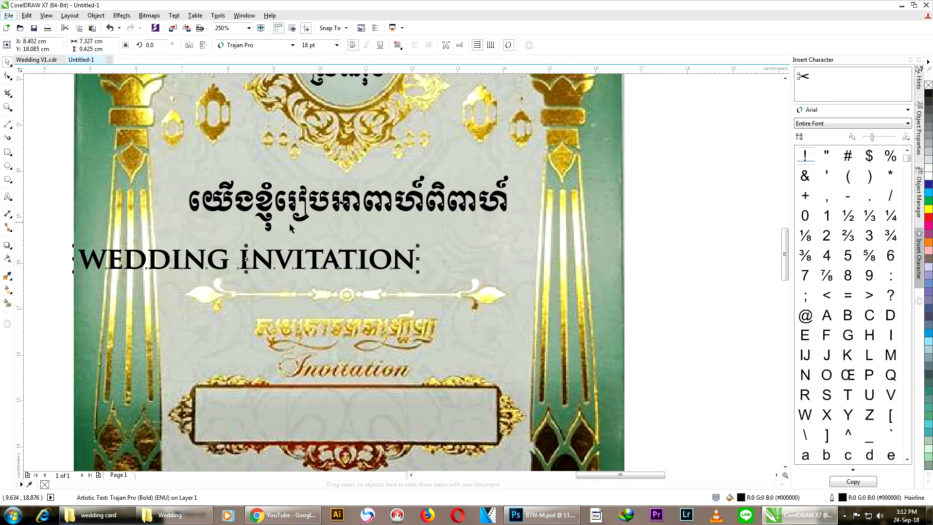
left_click_drag(574, 139, 58, 296)
key("l")
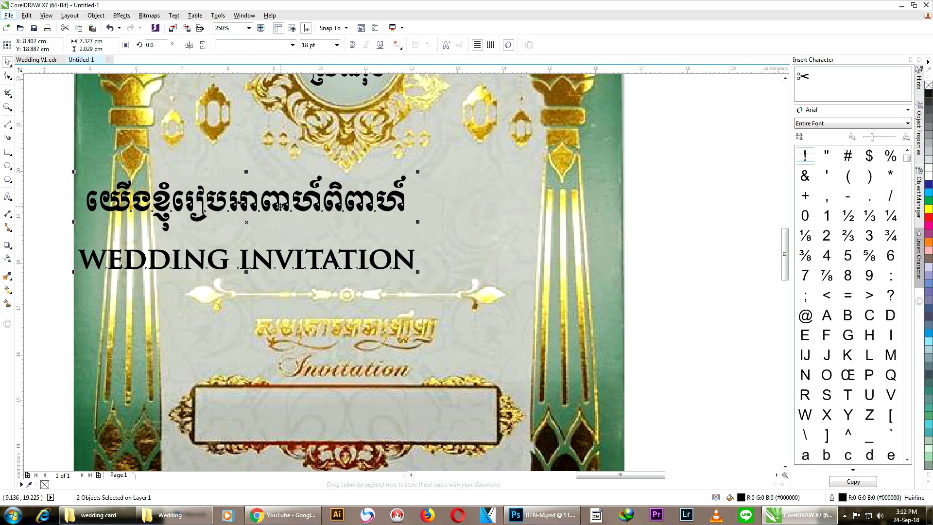
left_click_drag(244, 224, 343, 227)
key("Down")
key("Down")
key("Up")
key("Escape")
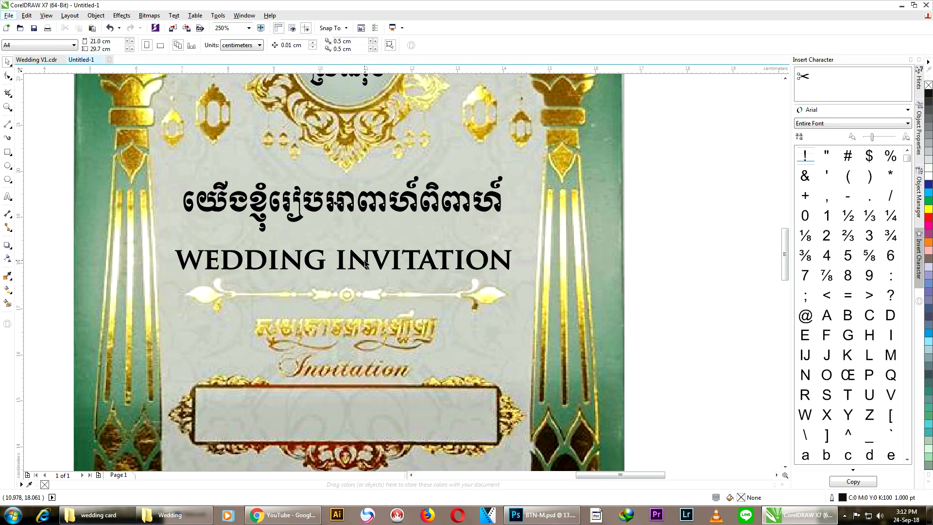
Step: Shrink WEDDING INVITATION to about 16 pt, re-centre both titles and nudge them right
left_click(365, 262)
key("Up")
key("Up")
key("Up")
key("Up")
key("Up")
key("Up")
key("Up")
key("Up")
key("Up")
key("Up")
key("Up")
key("Up")
key("Up")
key("Up")
key("Up")
key("Up")
key("Up")
key("Up")
key("Up")
key("Up")
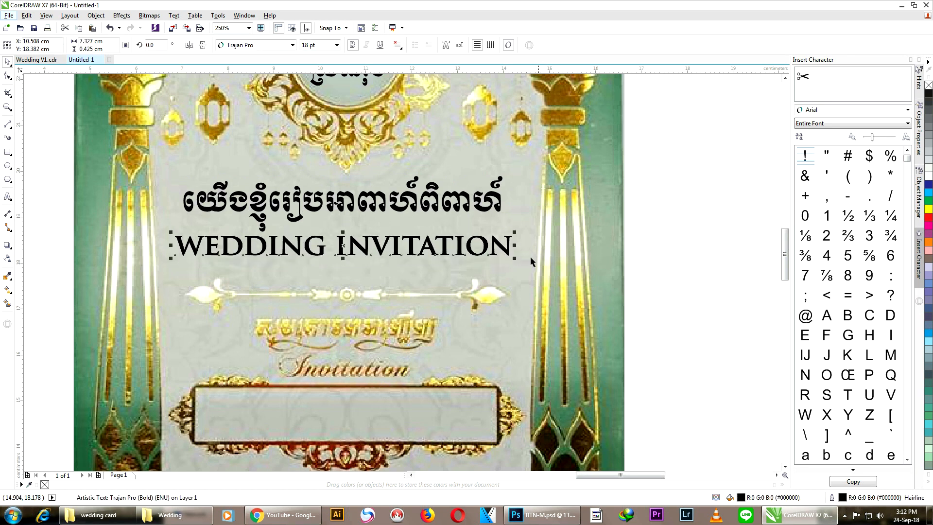
mouse_move(518, 261)
left_mouse_down()
mouse_move(486, 245)
mouse_move(503, 259)
left_mouse_up()
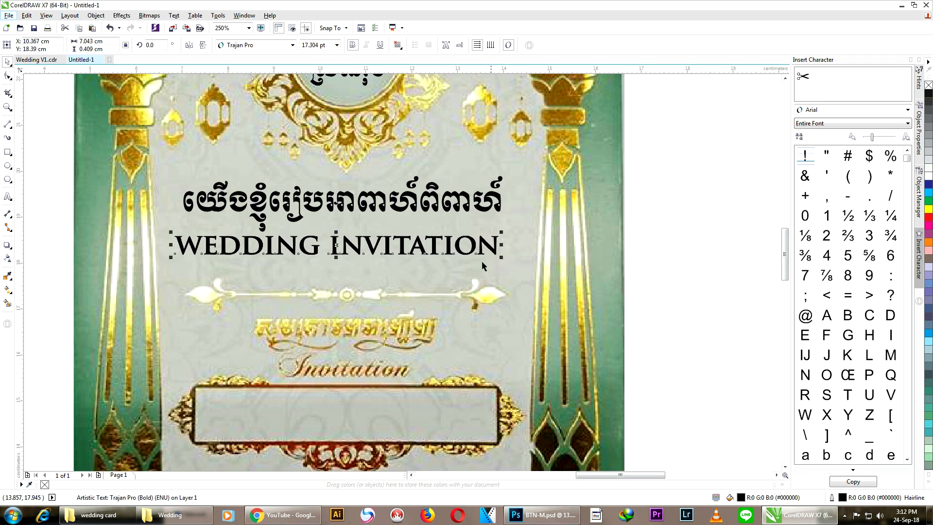
left_click_drag(154, 183, 534, 279)
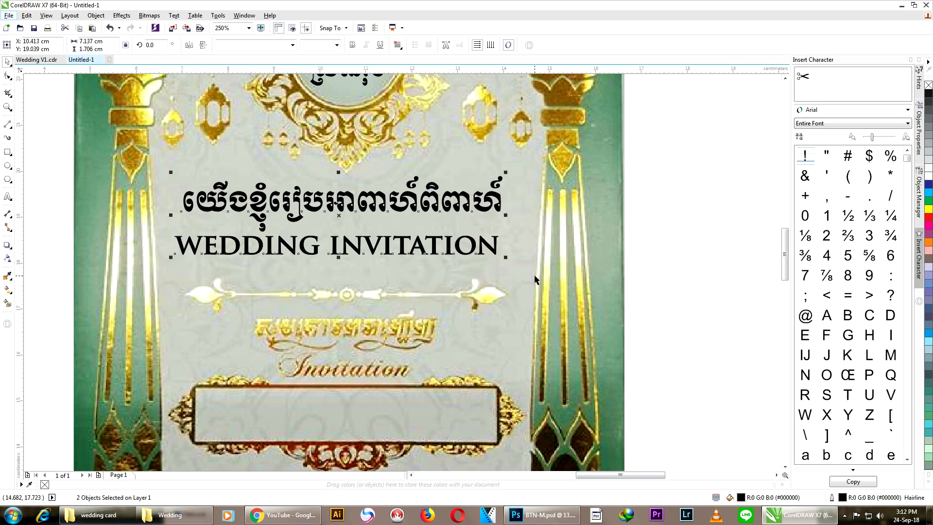
key("c")
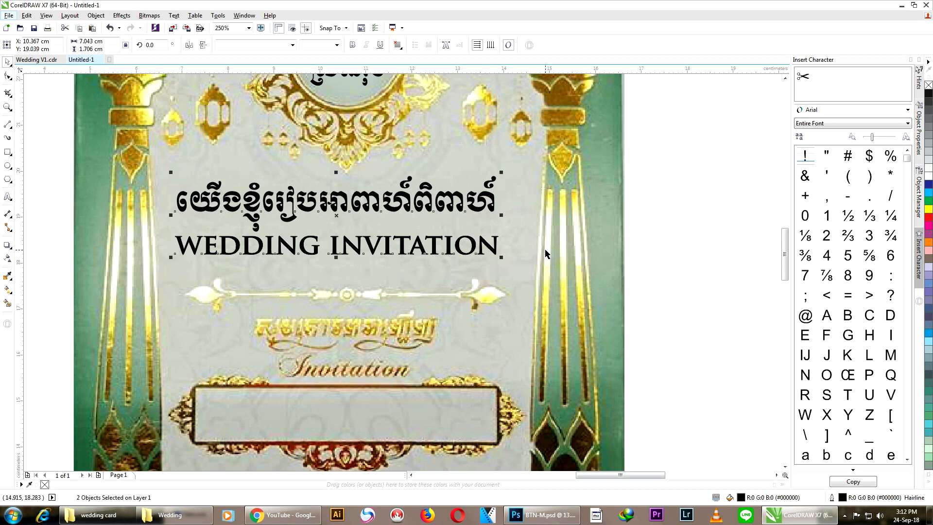
key("Right")
key("Right")
key("Right")
key("Right")
key("Right")
key("Right")
key("Right")
key("Right")
key("Right")
key("Right")
key("Right")
key("Right")
key("Right")
key("Right")
key("Right")
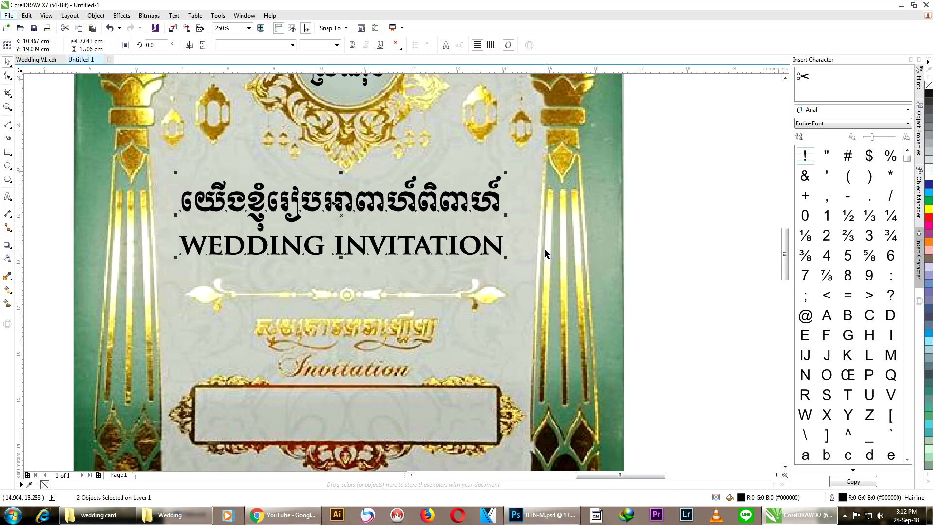
key("Right")
key("Right")
key("Right")
key("Right")
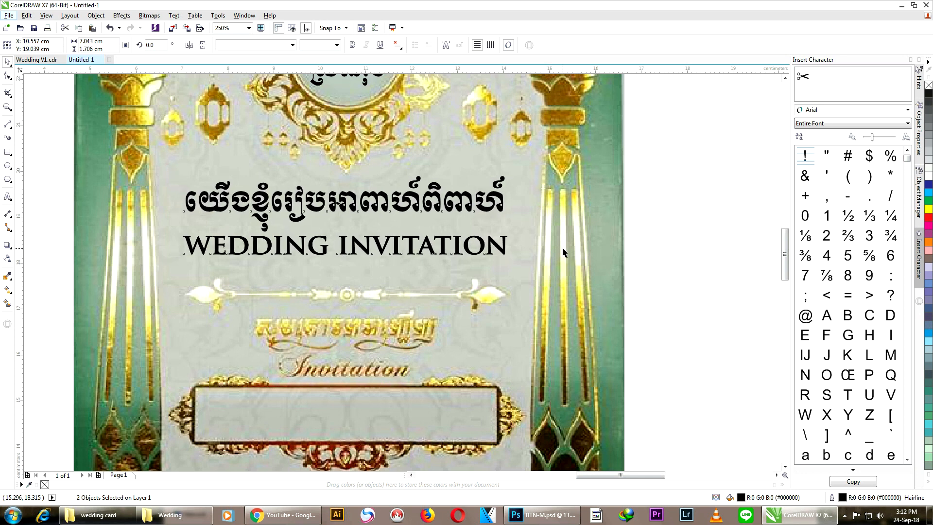
left_click(547, 246)
scroll(543, 218, "down", 3)
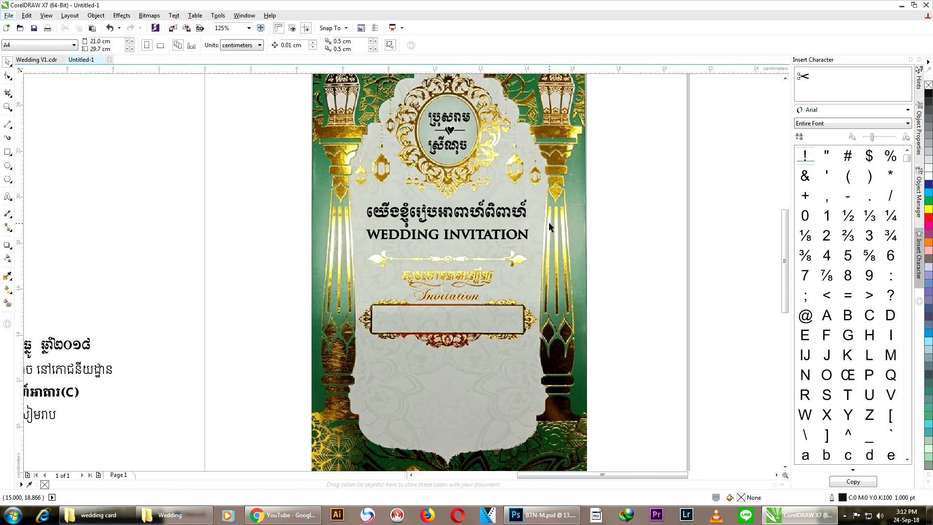
scroll(549, 222, "down", 2)
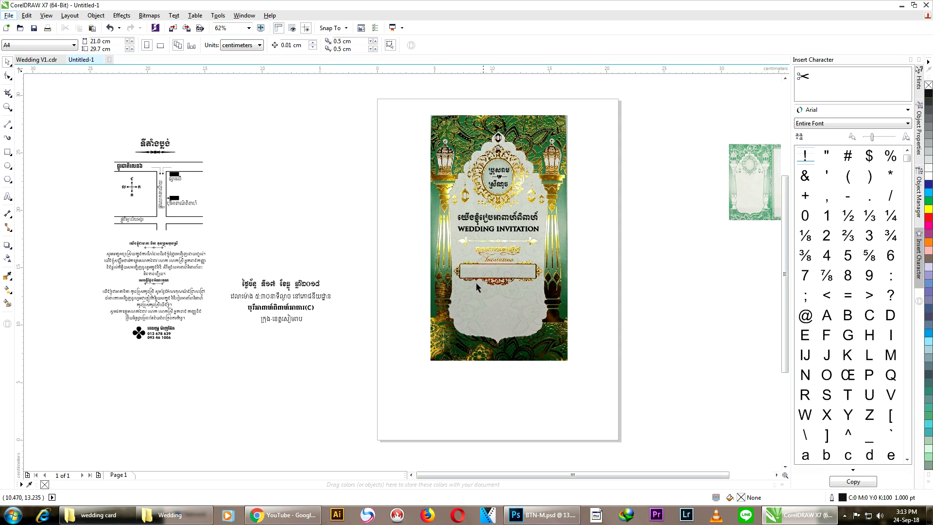
scroll(274, 287, "up", 2)
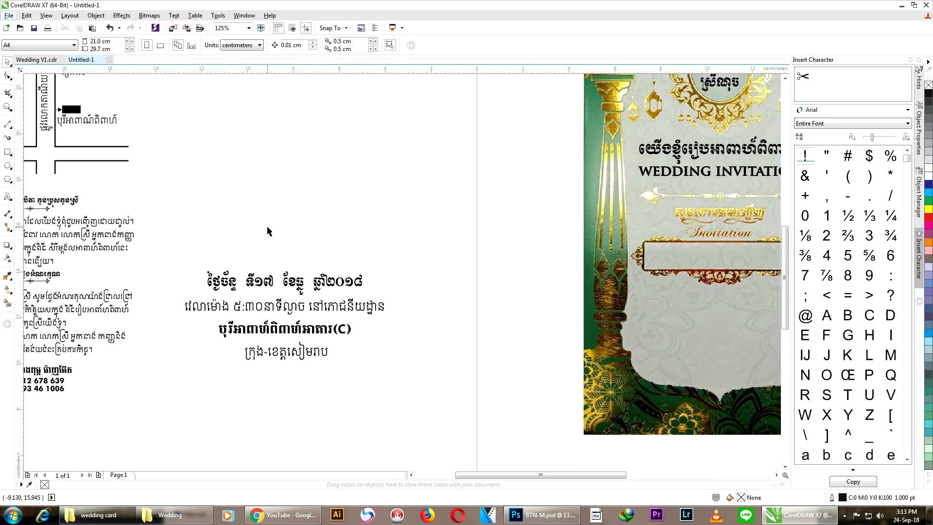
scroll(269, 232, "down", 2)
Step: Move the Khmer date and venue text onto the card and scale it down to fit
left_click_drag(219, 241, 369, 319)
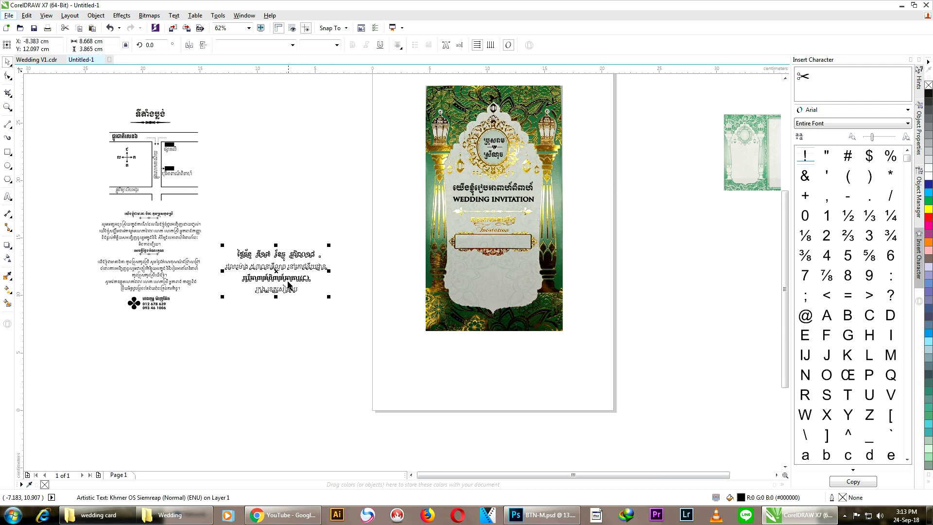
left_click_drag(289, 278, 510, 306)
scroll(522, 288, "up", 2)
scroll(514, 276, "up", 2)
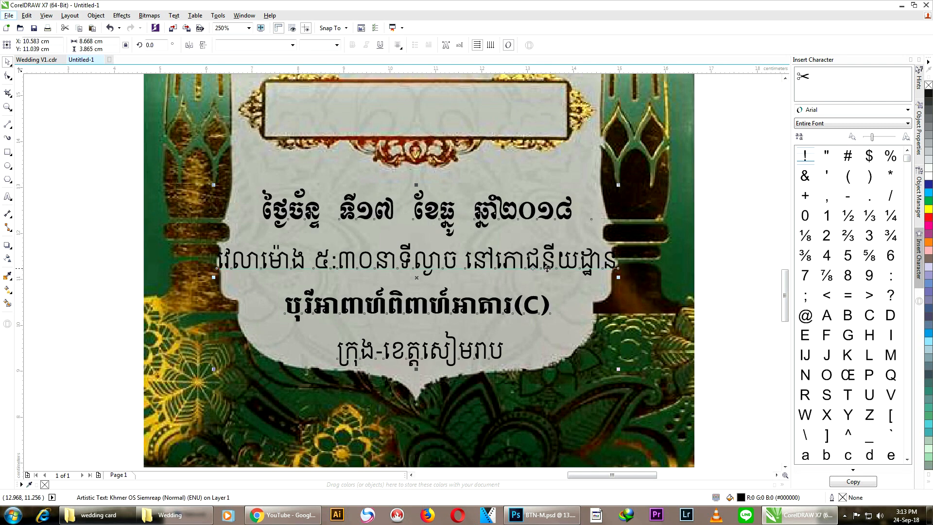
left_click_drag(619, 370, 595, 358)
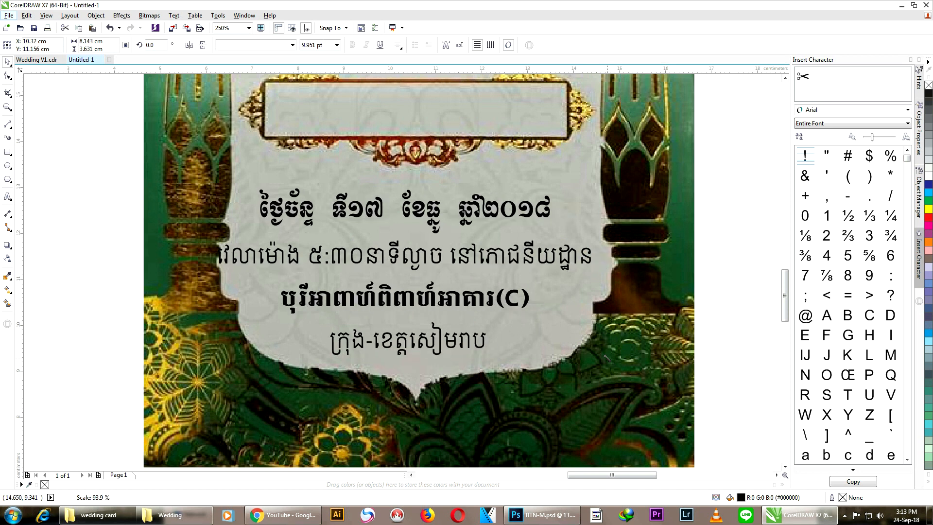
left_click_drag(212, 185, 237, 196)
Step: Nudge the date and venue text upward into the lower panel, then reselect it
left_click_drag(415, 280, 414, 269)
scroll(435, 266, "down", 2)
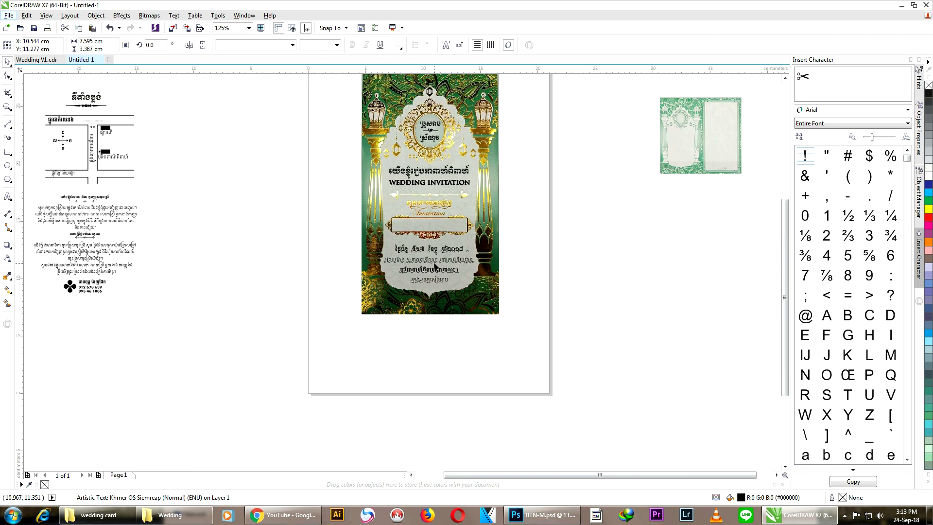
left_click(508, 253)
scroll(506, 256, "up", 2)
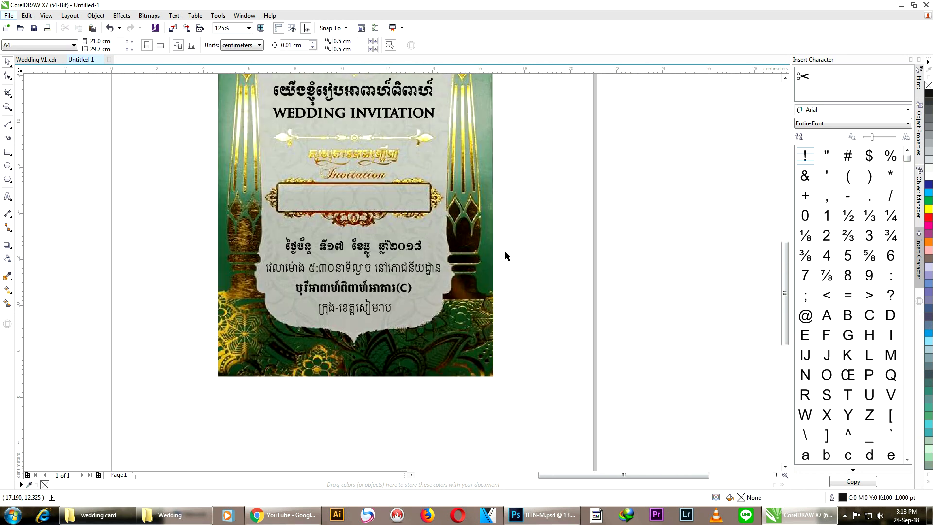
scroll(507, 255, "down", 1)
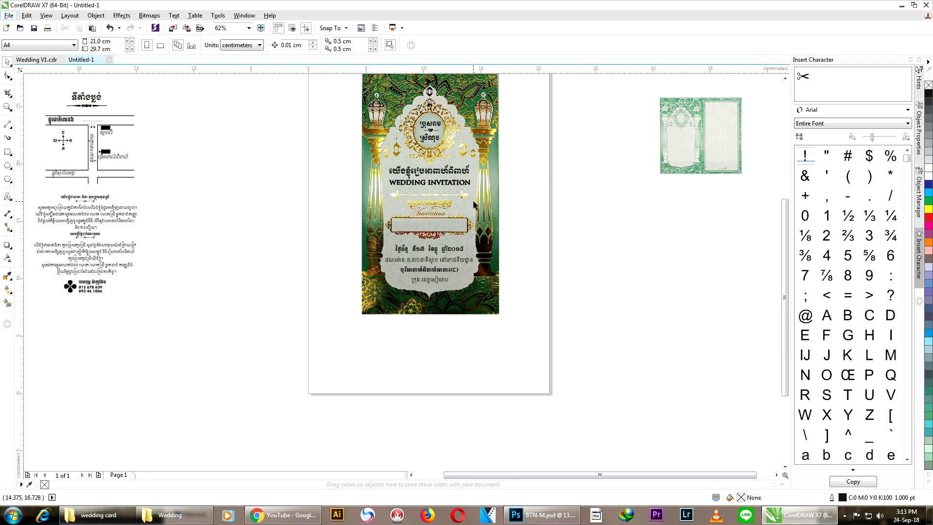
scroll(473, 201, "up", 1)
scroll(493, 274, "down", 1)
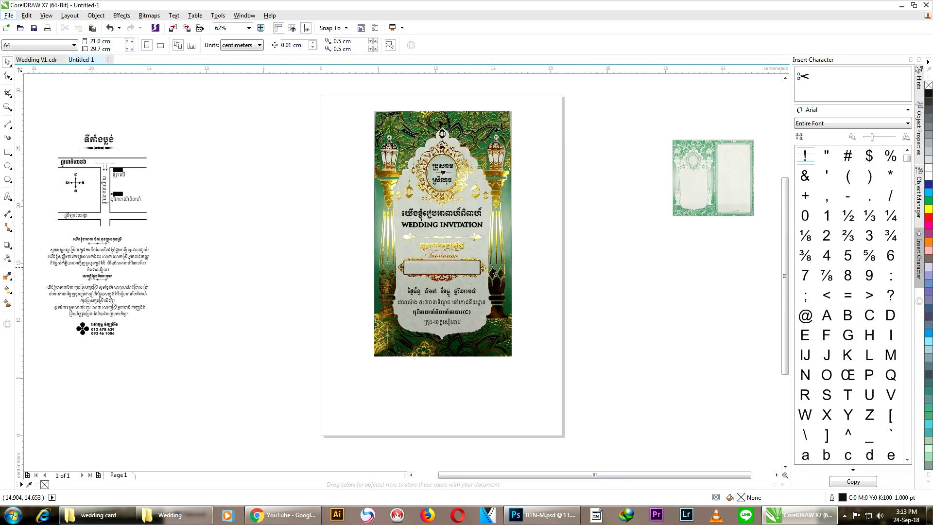
scroll(493, 272, "up", 1)
left_click_drag(195, 289, 556, 423)
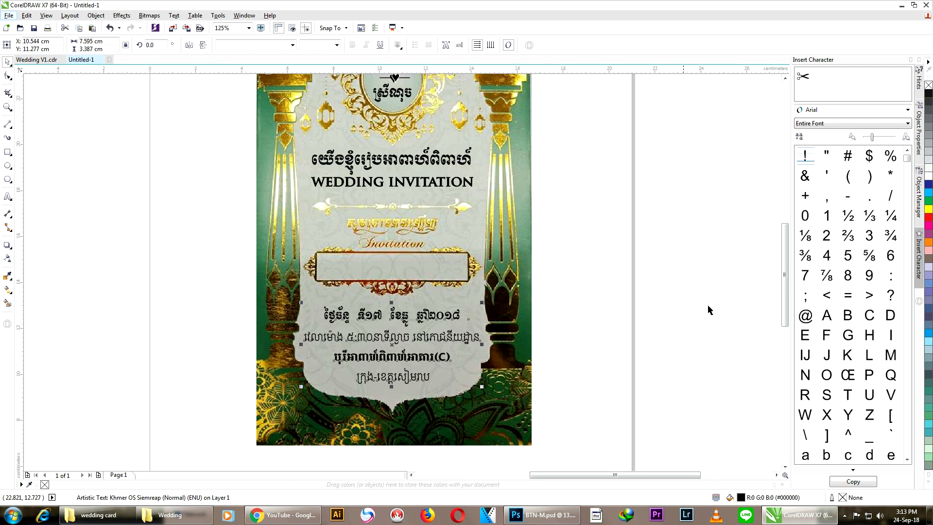
Step: Fill the date and venue text grass green after trying teal and bright green
left_click(928, 410)
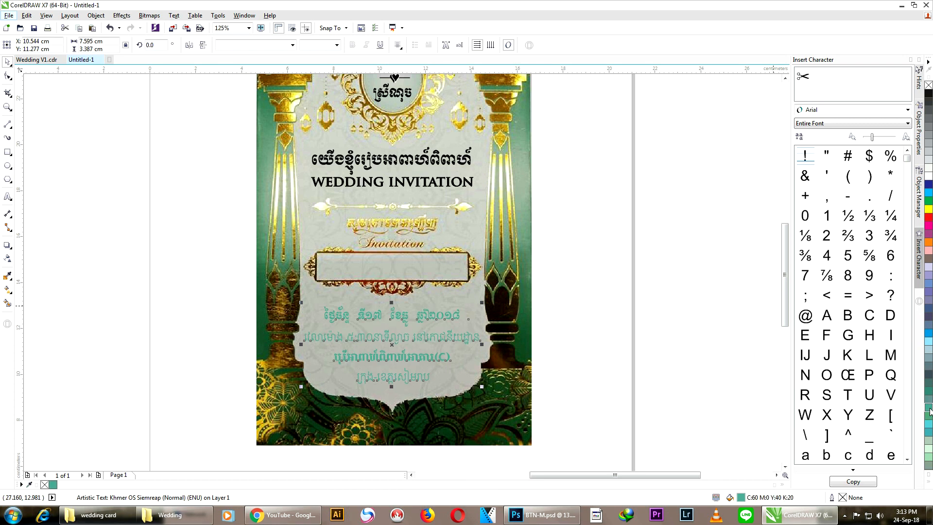
left_click(928, 201)
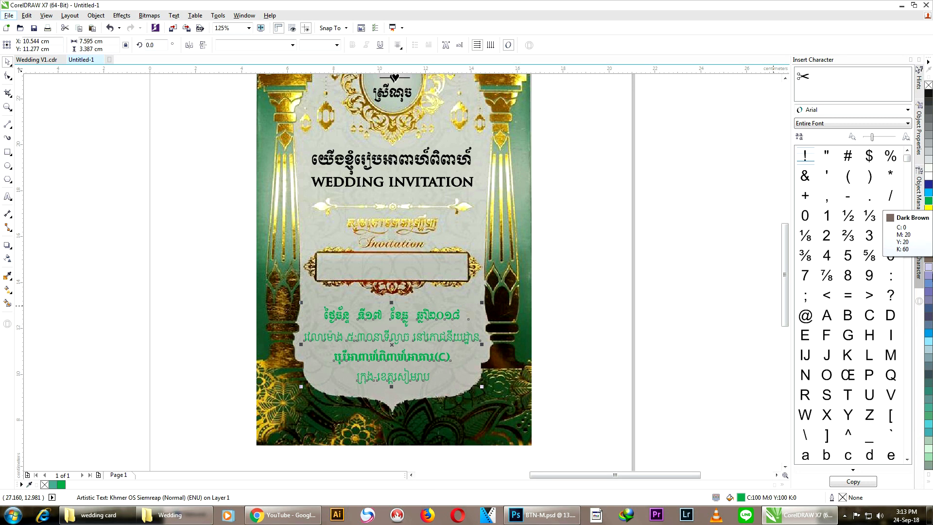
left_click(928, 394)
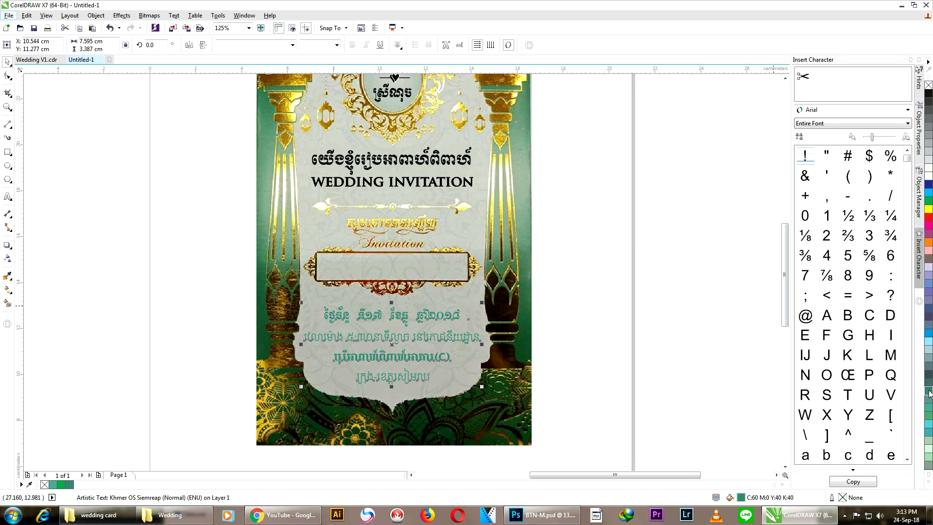
left_click(600, 287)
scroll(600, 287, "down", 2)
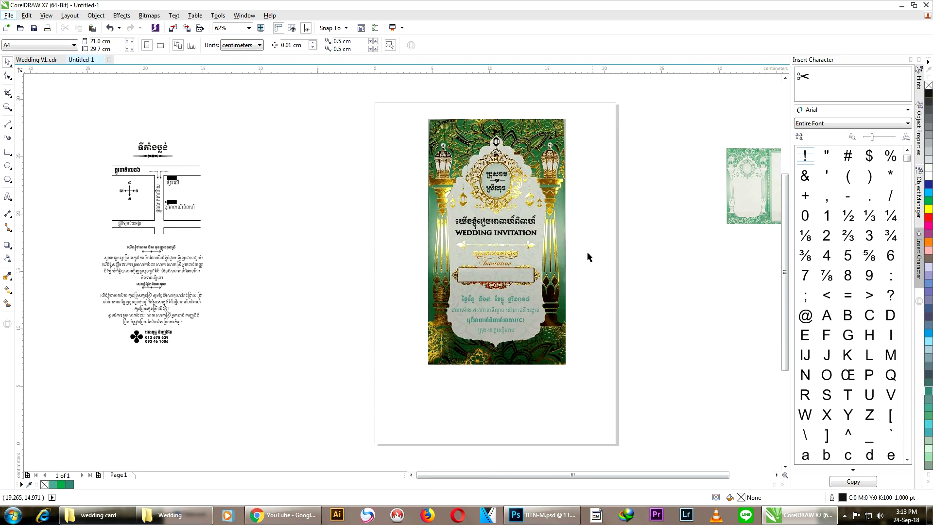
scroll(518, 148, "up", 2)
Step: Fill the Khmer title and WEDDING INVITATION heading grass green
left_click_drag(249, 152, 389, 246)
left_click_drag(281, 266, 616, 340)
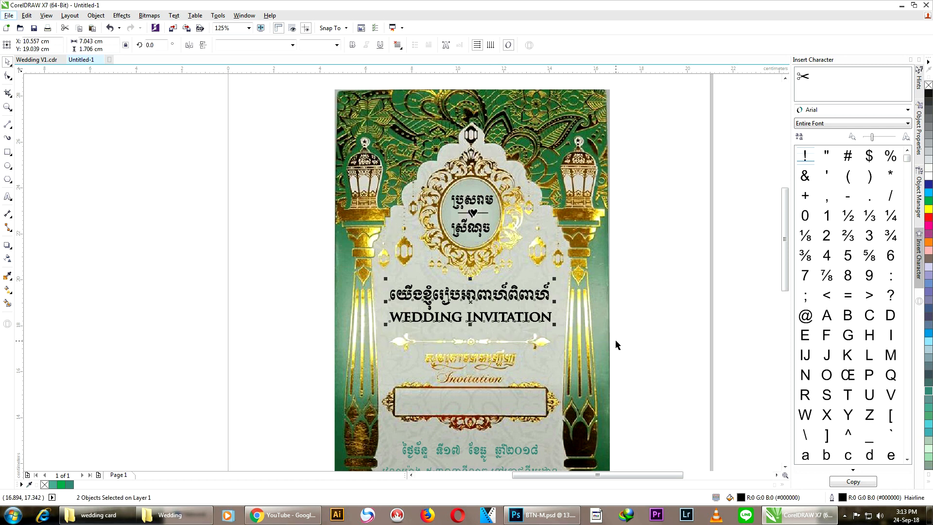
left_click(928, 391)
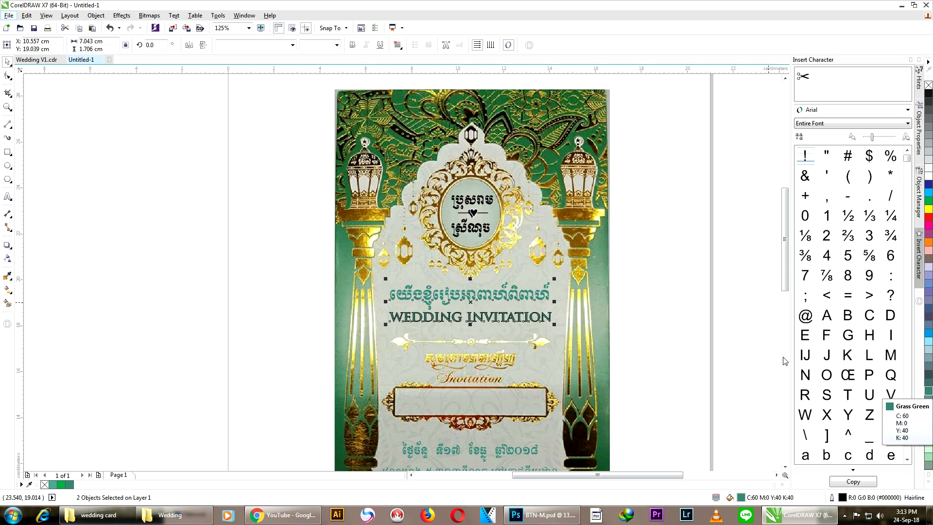
key("Escape")
scroll(487, 321, "up", 4)
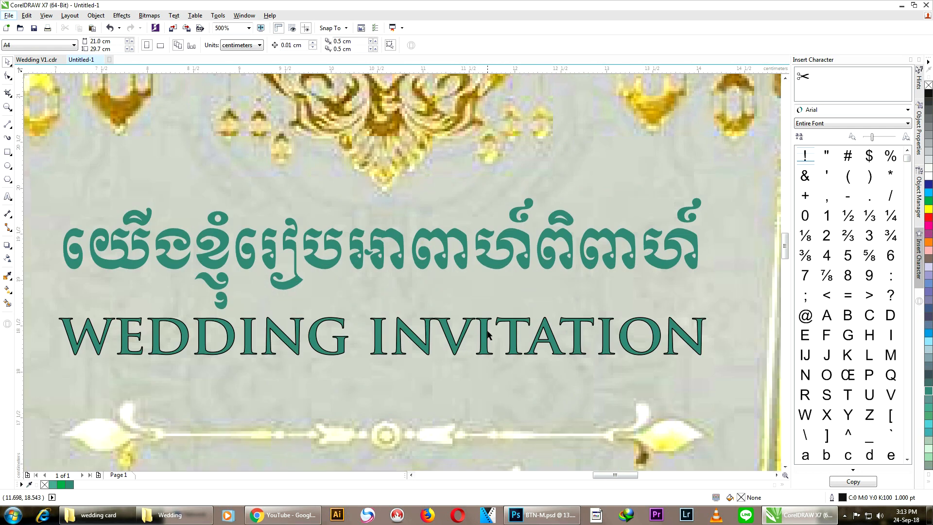
Step: Give the WEDDING INVITATION heading a grass green outline
left_click(487, 332)
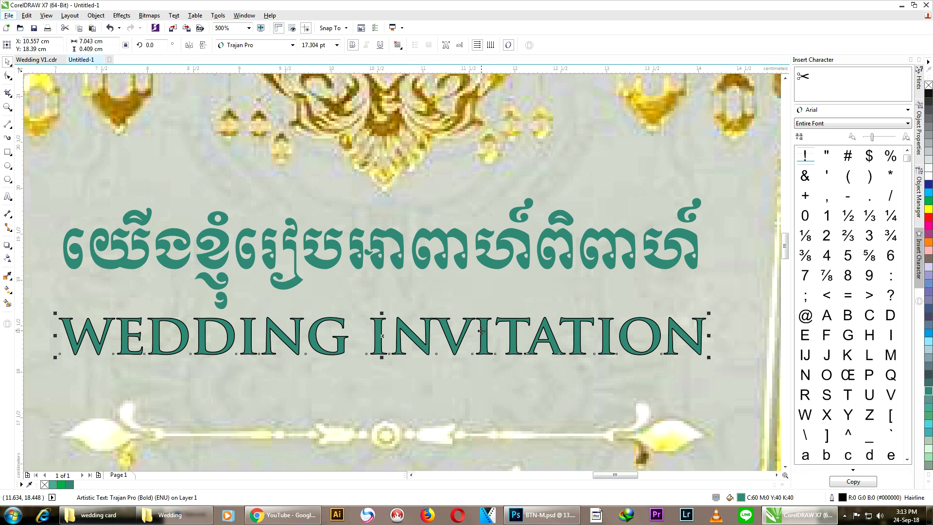
right_click(929, 391)
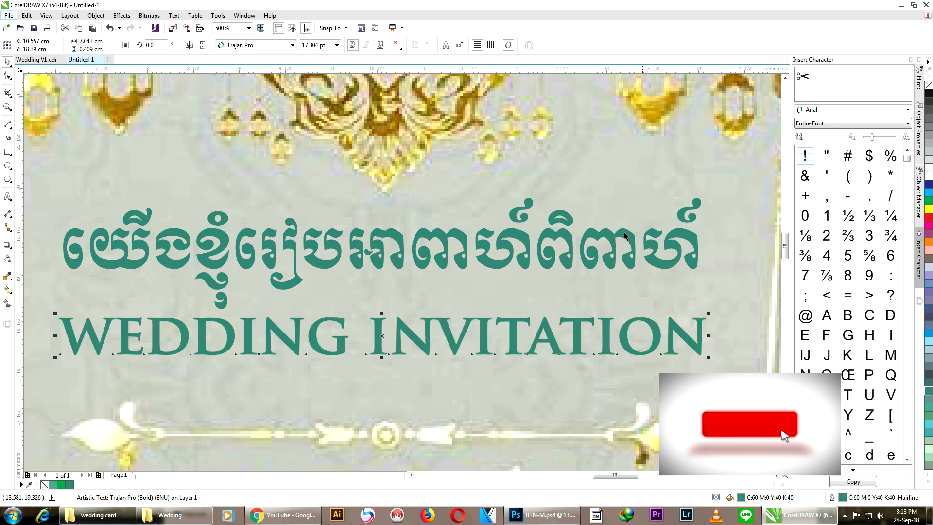
scroll(666, 258, "down", 2)
left_click(680, 234)
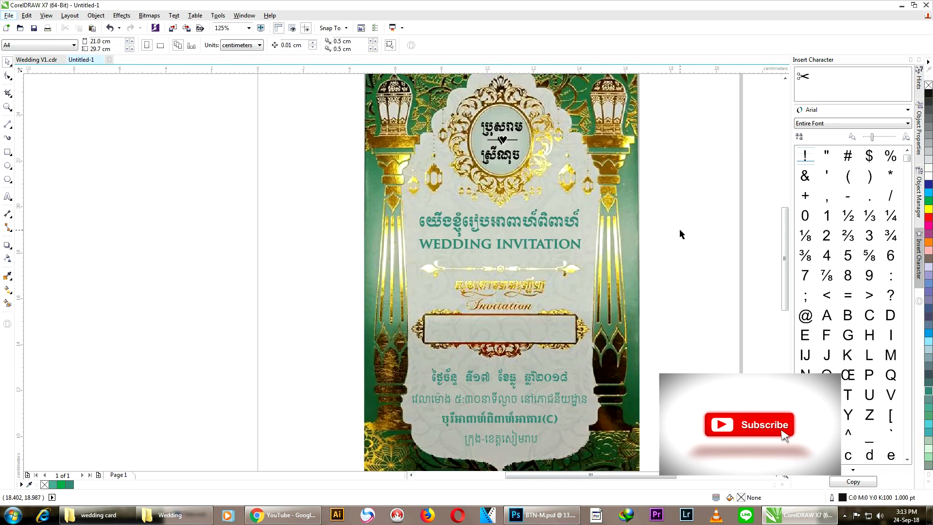
scroll(663, 209, "down", 1)
scroll(647, 170, "up", 1)
scroll(640, 154, "down", 1)
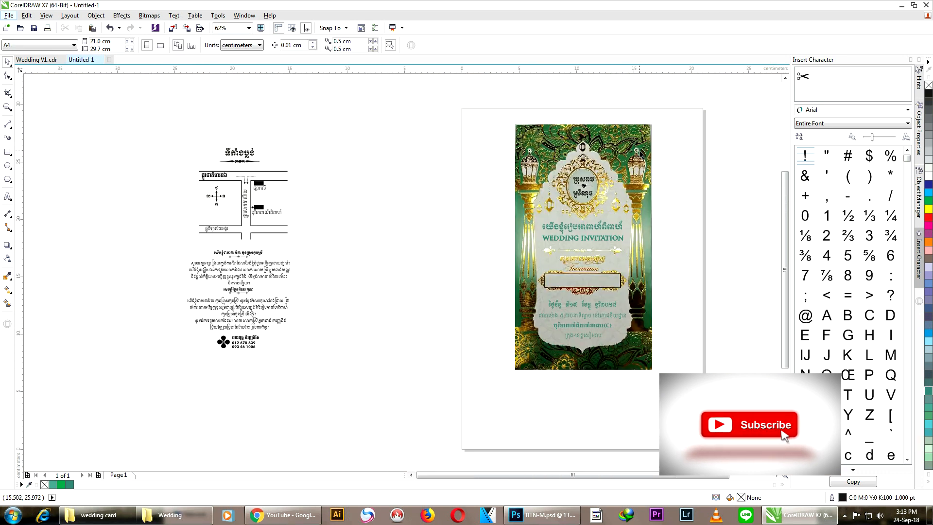
scroll(639, 151, "up", 1)
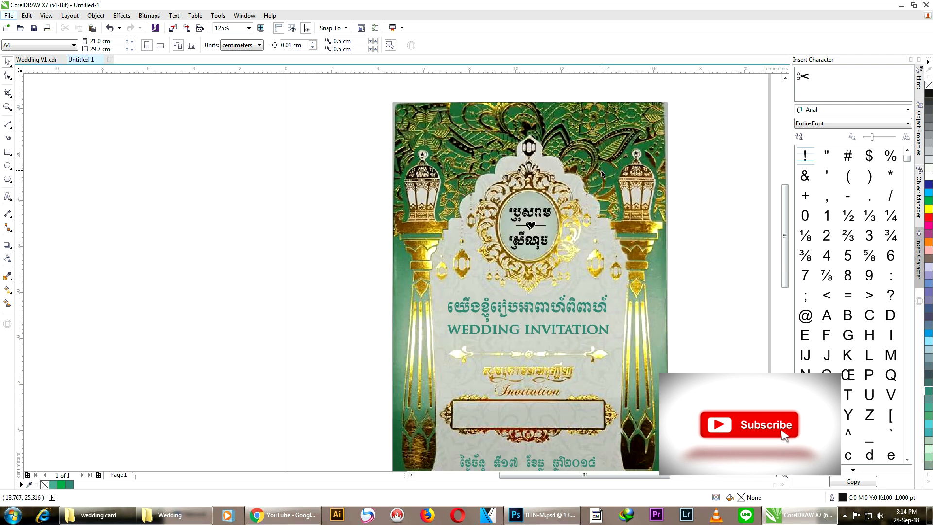
Step: Fill the Khmer names in the medallion grass green
scroll(497, 192, "up", 1)
left_click_drag(150, 166, 418, 252)
left_click_drag(195, 217, 615, 288)
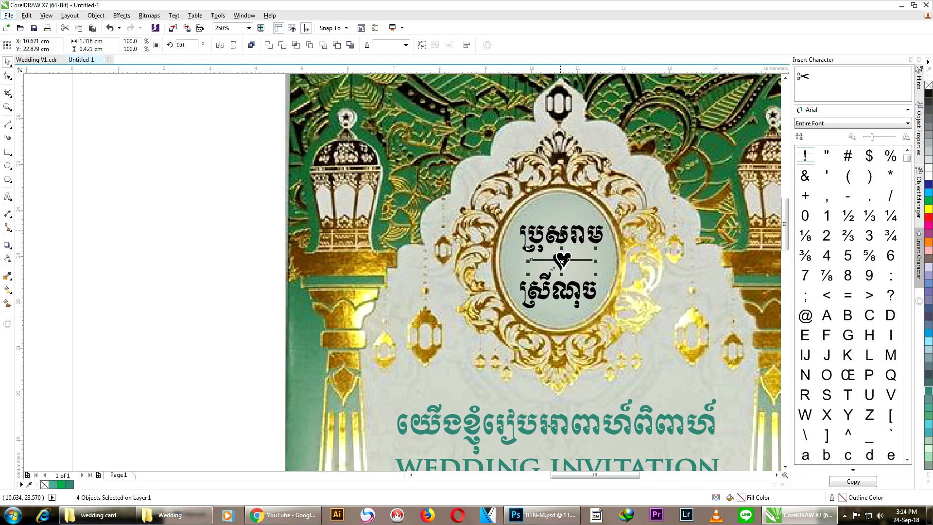
left_click(570, 259)
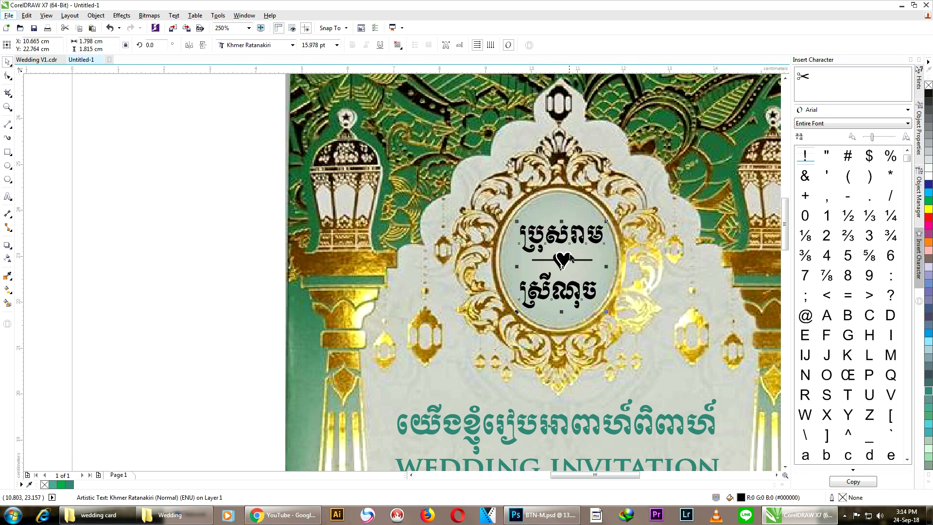
left_click(928, 394)
Step: Fill the front and back hearts grass green, giving the front heart a white outline
left_click(562, 260)
scroll(566, 260, "up", 5)
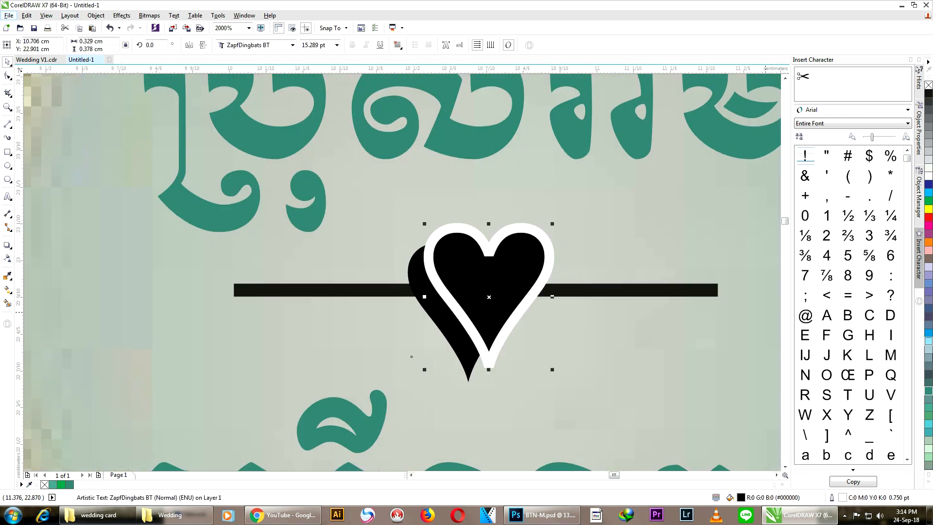
left_click(928, 393)
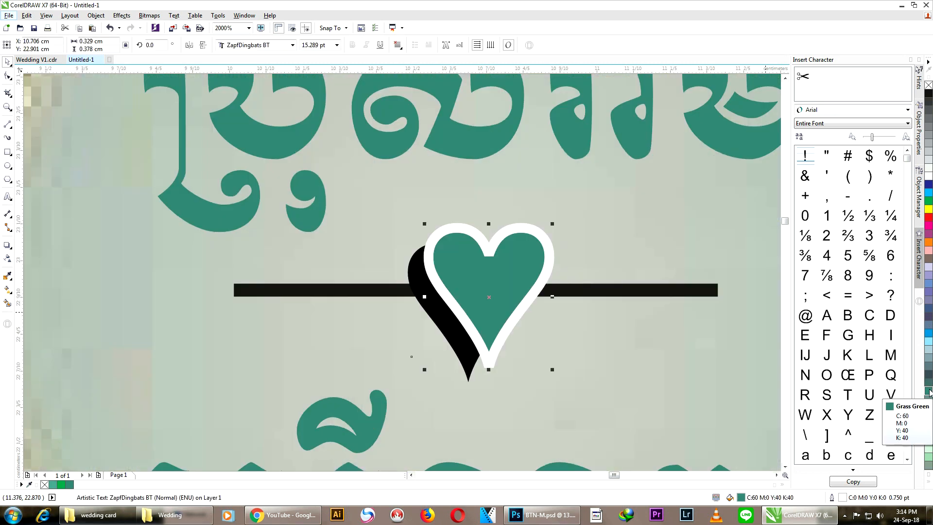
right_click(928, 393)
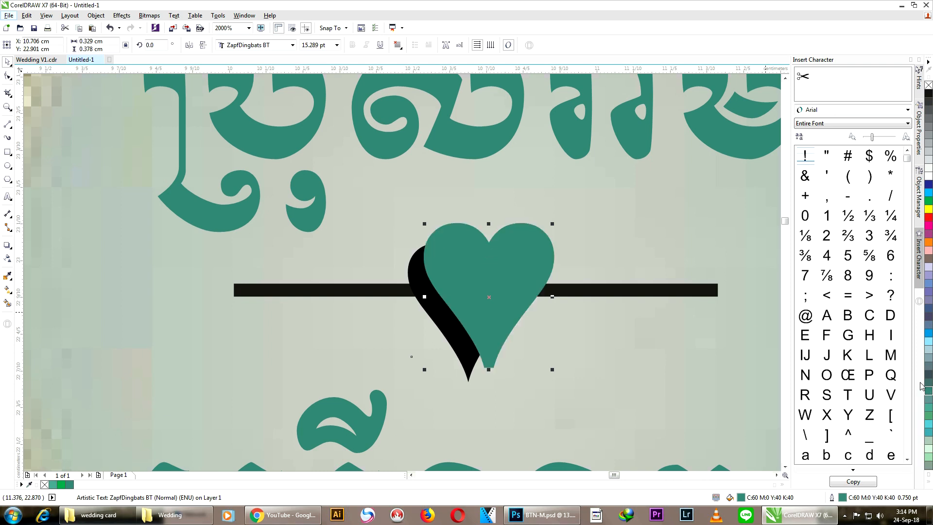
left_click(649, 260)
left_click(437, 309)
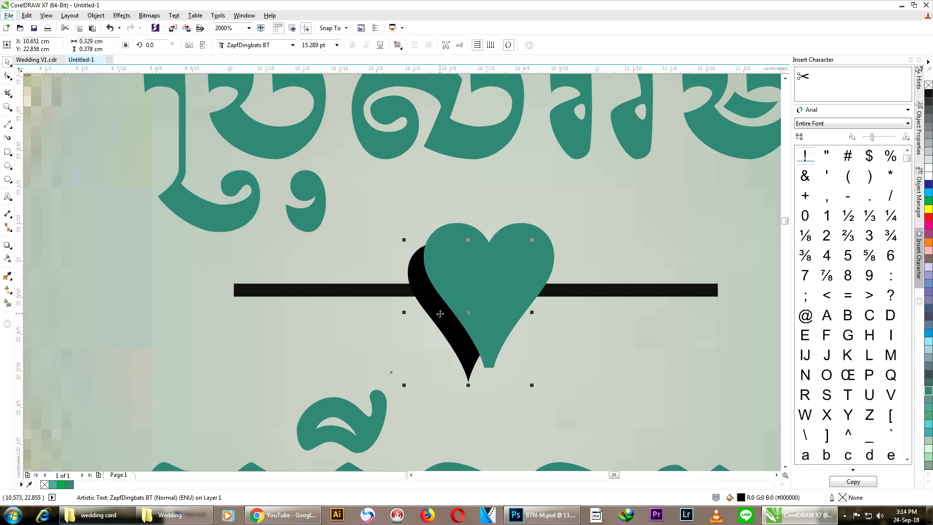
left_click(928, 393)
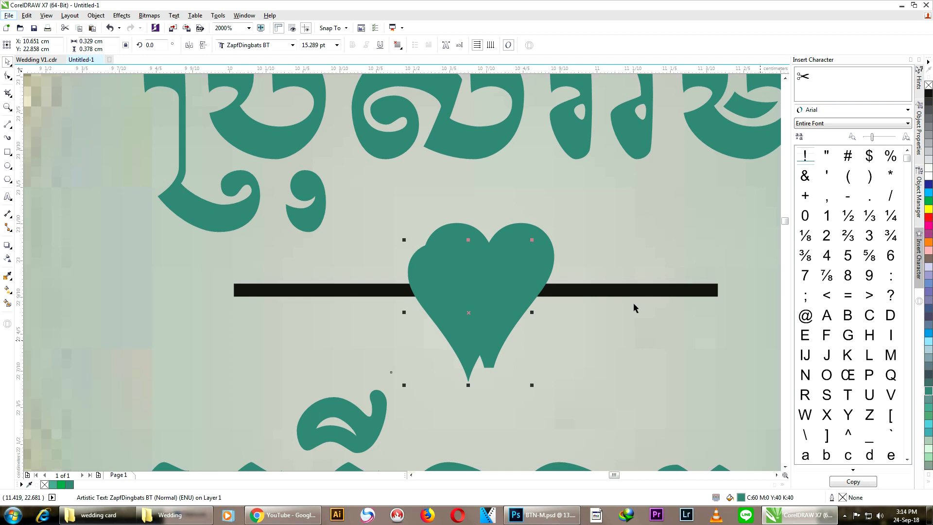
left_click(587, 209)
left_click(506, 251)
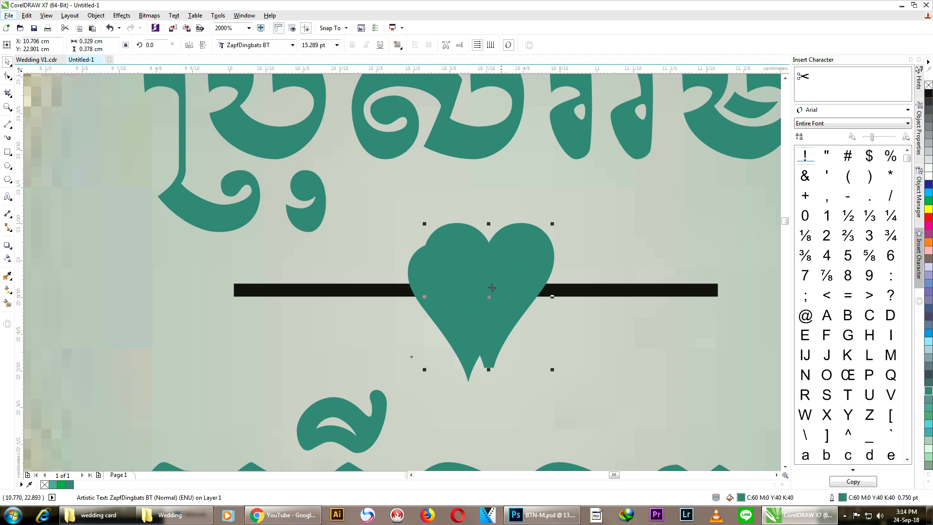
right_click(929, 178)
left_click(605, 279)
Step: Recolour the outlines of both divider lines beside the heart green to match the names
left_click(606, 290)
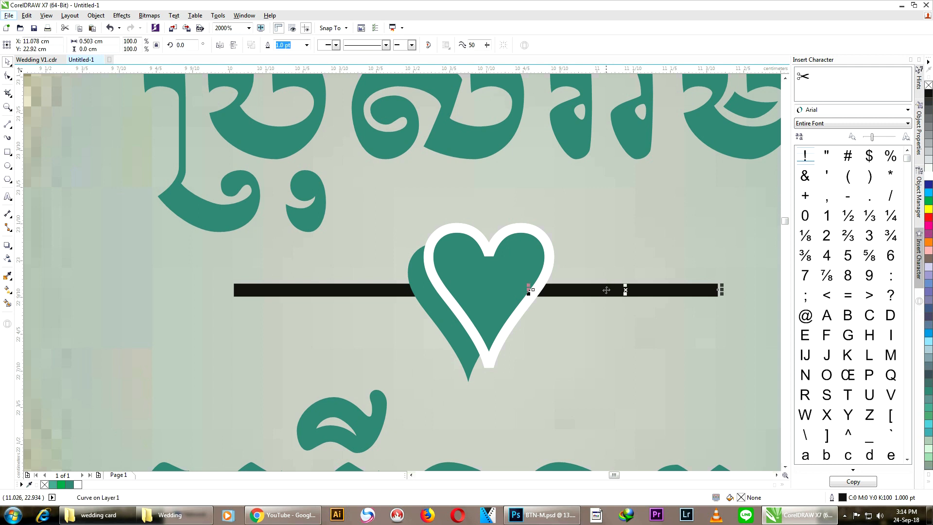
left_click(343, 291, "shift")
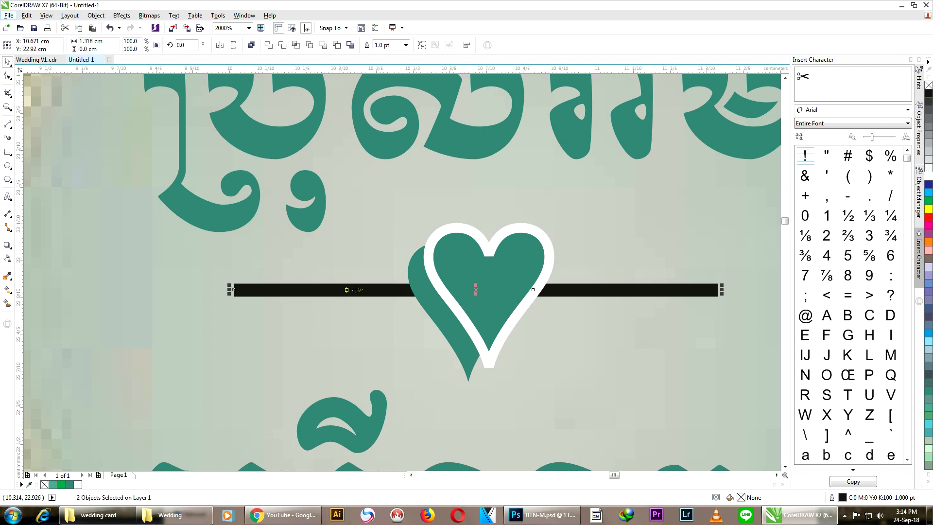
right_click(928, 178)
left_click(620, 214)
scroll(565, 192, "down", 5)
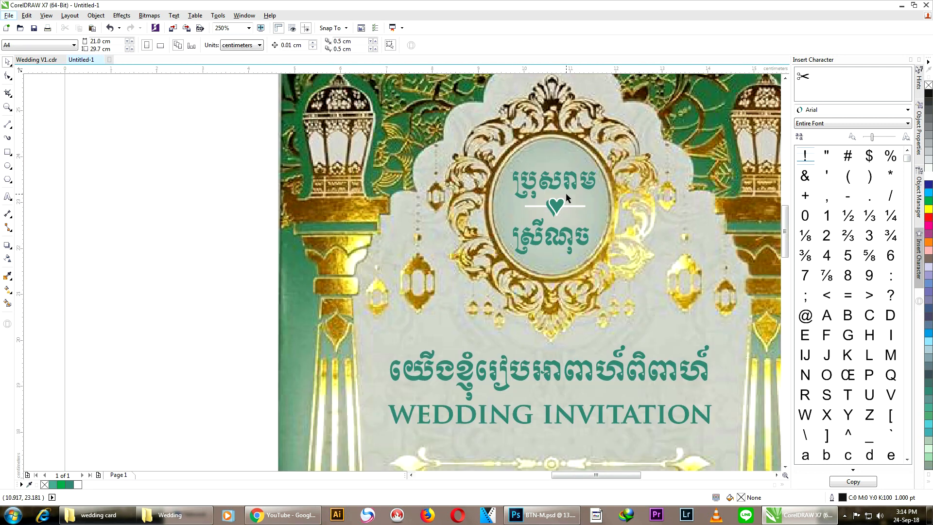
scroll(570, 192, "up", 3)
left_click(565, 226)
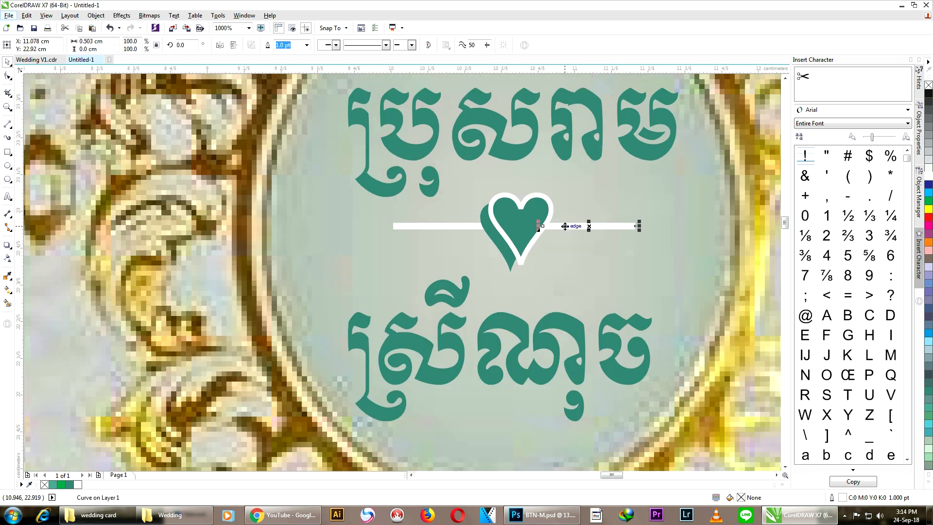
left_click(441, 227, "shift")
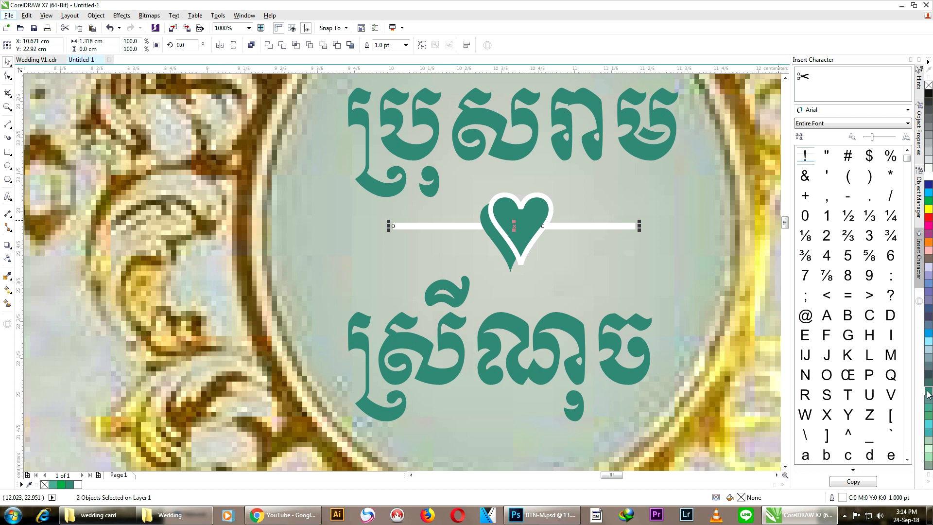
right_click(928, 393)
left_click(611, 259)
scroll(606, 208, "down", 7)
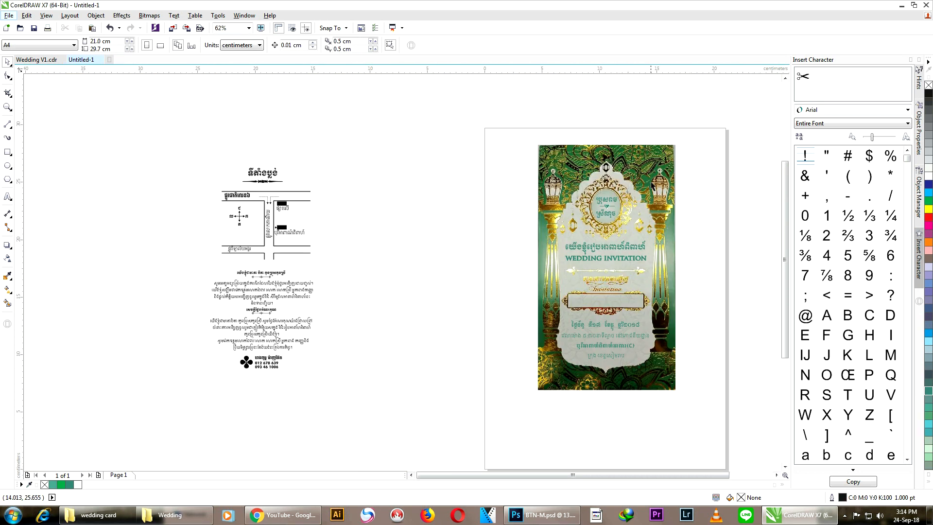
Step: Unlock the card background picture and test moving it aside, undoing the moves
left_click(660, 203)
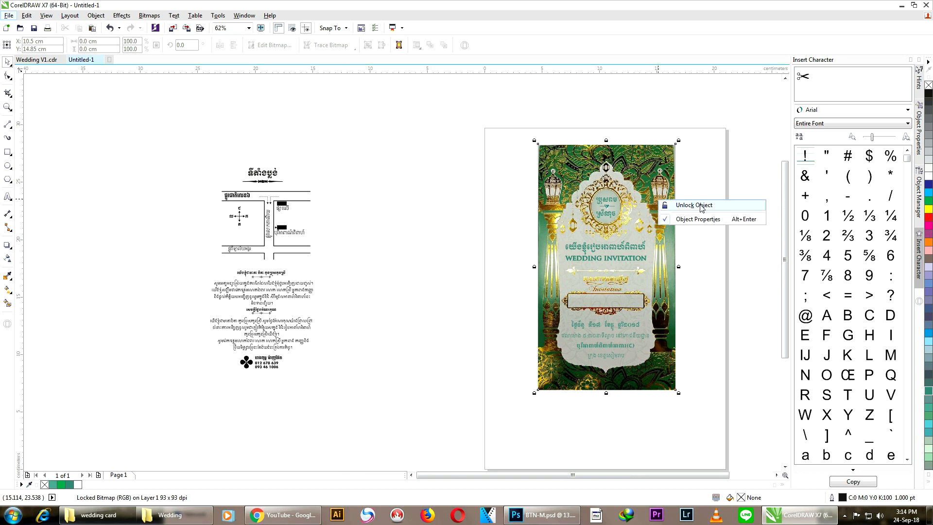
left_click_drag(577, 155, 348, 166)
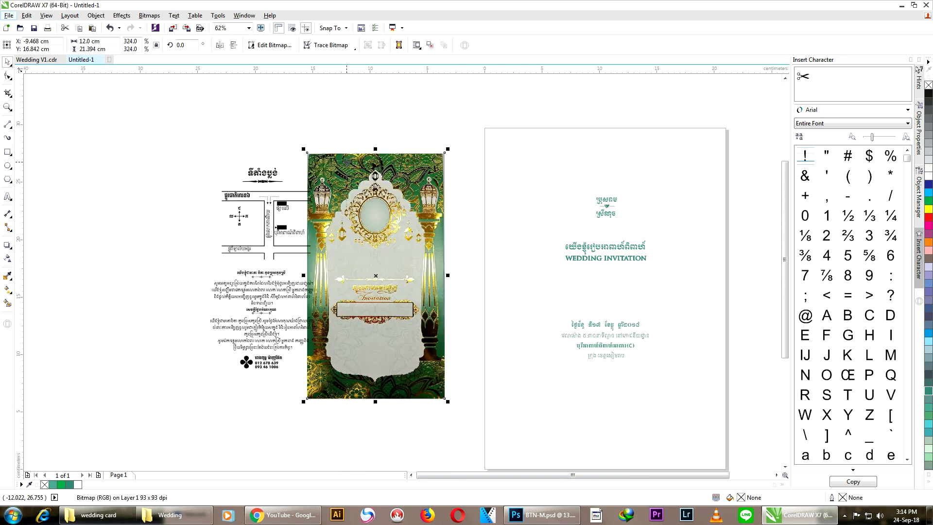
key("ctrl+z")
left_click_drag(570, 154, 352, 155)
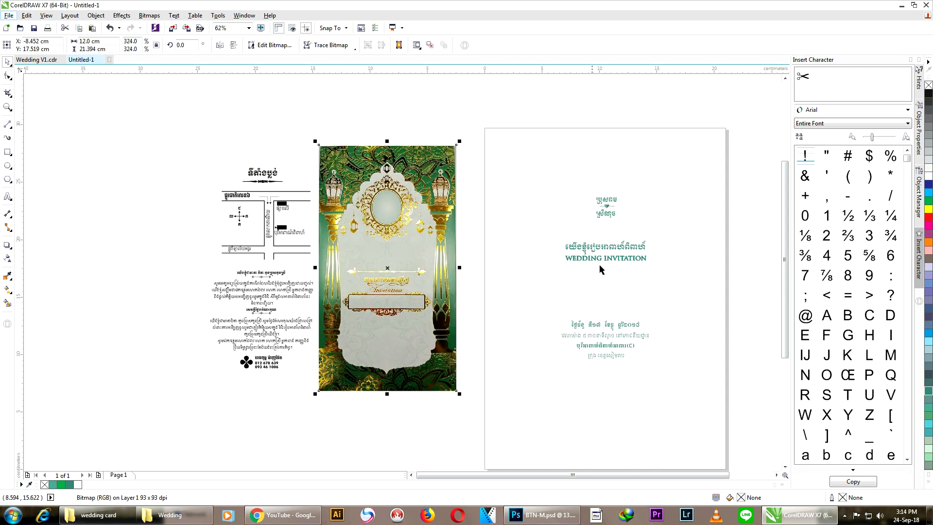
left_click(528, 167)
left_click(428, 211)
key("ctrl+z")
left_click(510, 141)
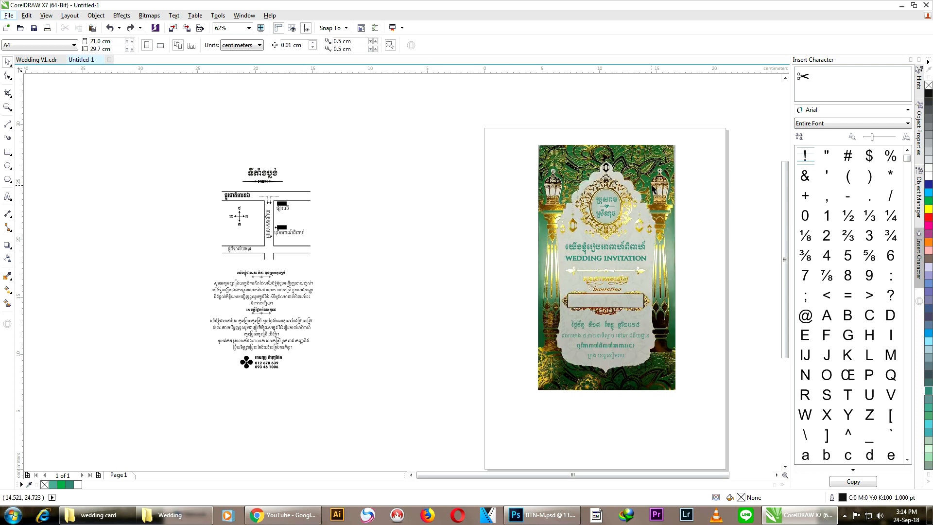
Step: Draw a rectangle the size of the card picture and lay it exactly over it
left_click(7, 151)
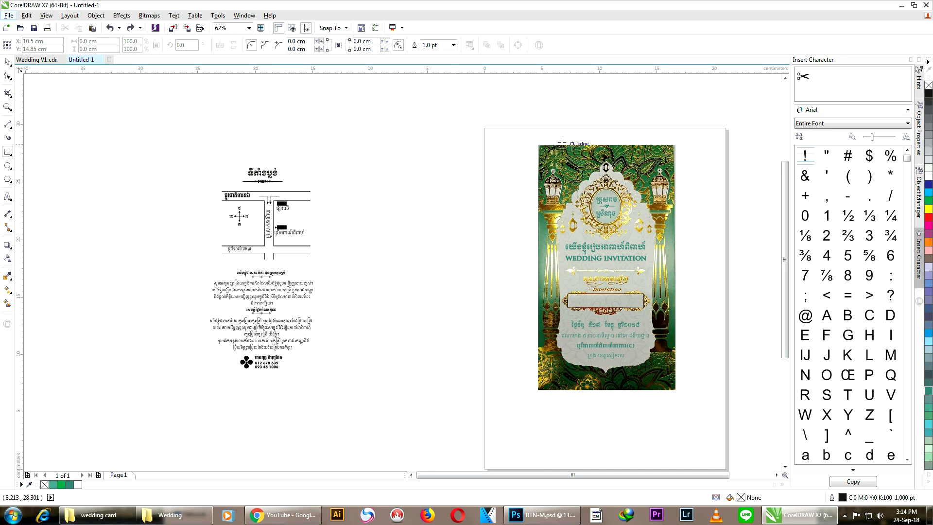
left_click_drag(538, 144, 676, 390)
left_click(8, 63)
left_click_drag(660, 209, 441, 210)
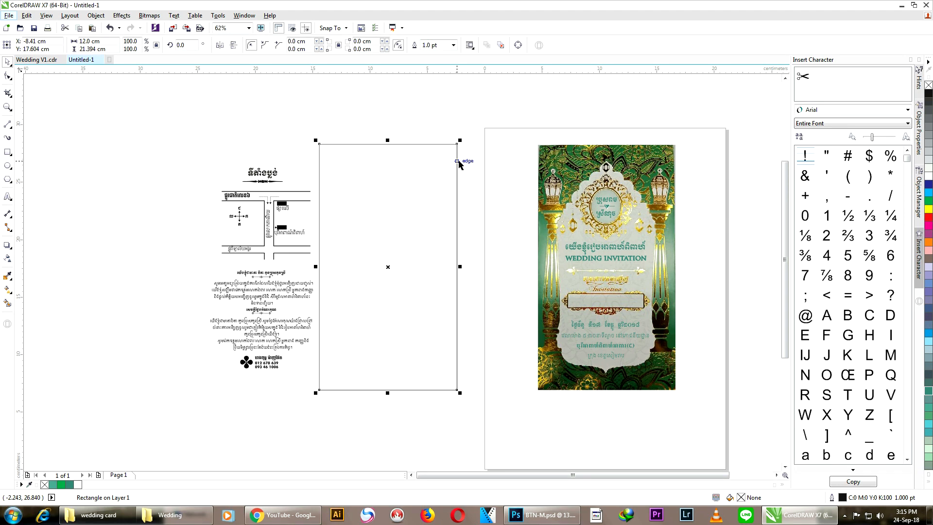
left_click(511, 113)
left_click(548, 167)
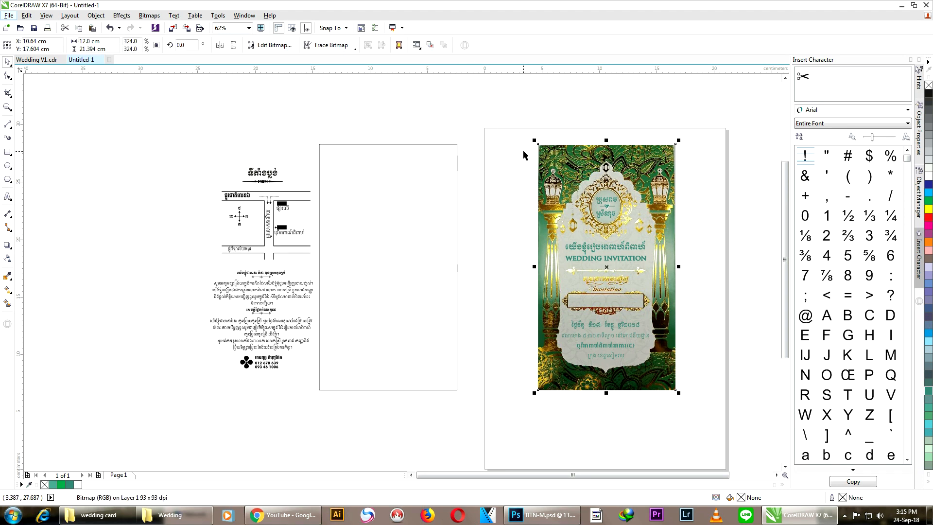
left_click(417, 183)
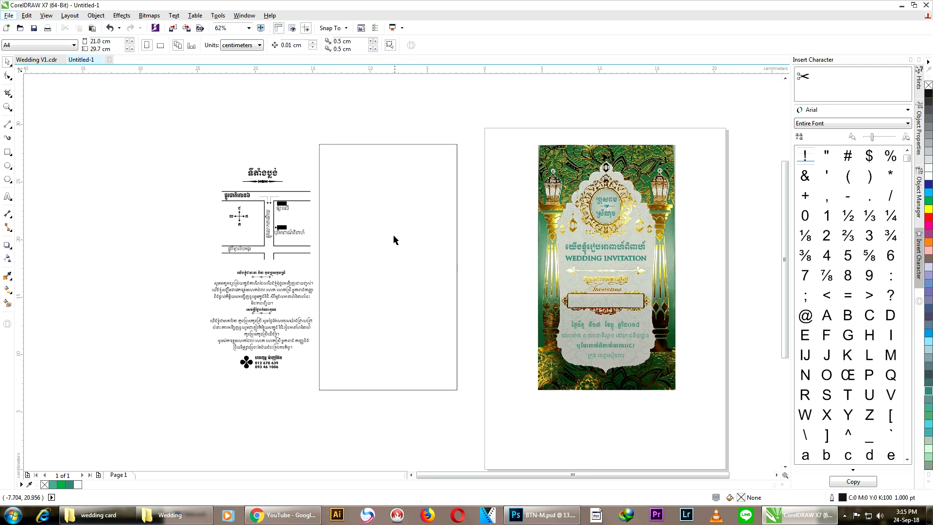
left_click_drag(386, 269, 605, 268)
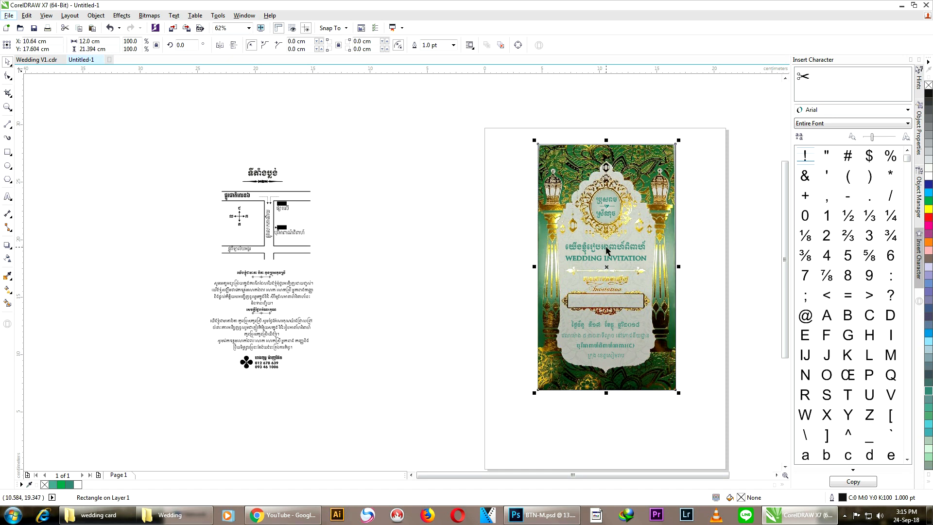
Step: Move the card picture over the map and set the text and frame at the page's top-left
left_click_drag(565, 158, 213, 161)
left_click_drag(453, 117, 707, 412)
left_click_drag(605, 266, 555, 252)
left_click(385, 163)
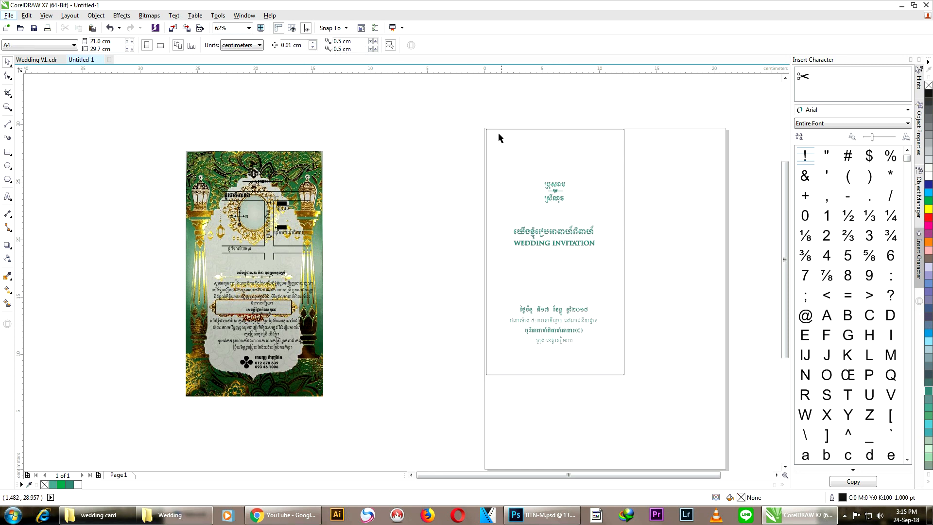
left_click_drag(641, 396, 677, 426)
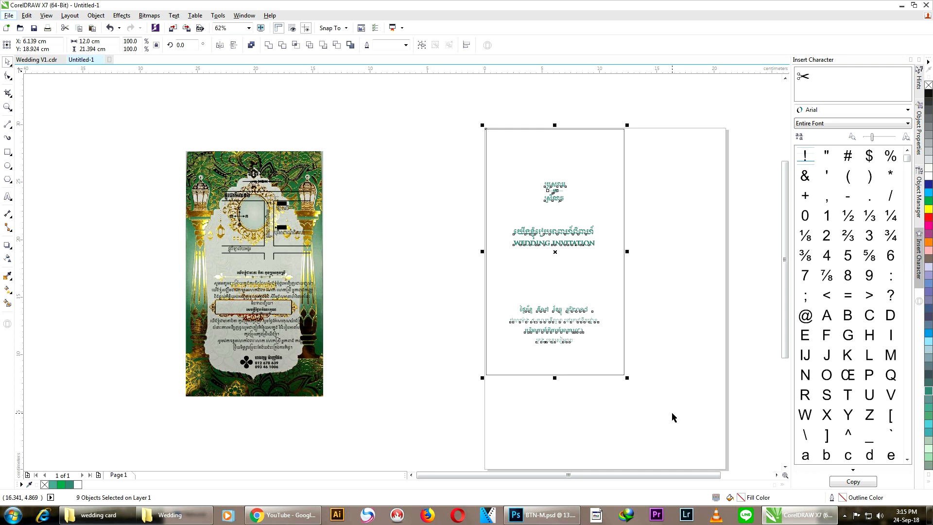
left_click(447, 213)
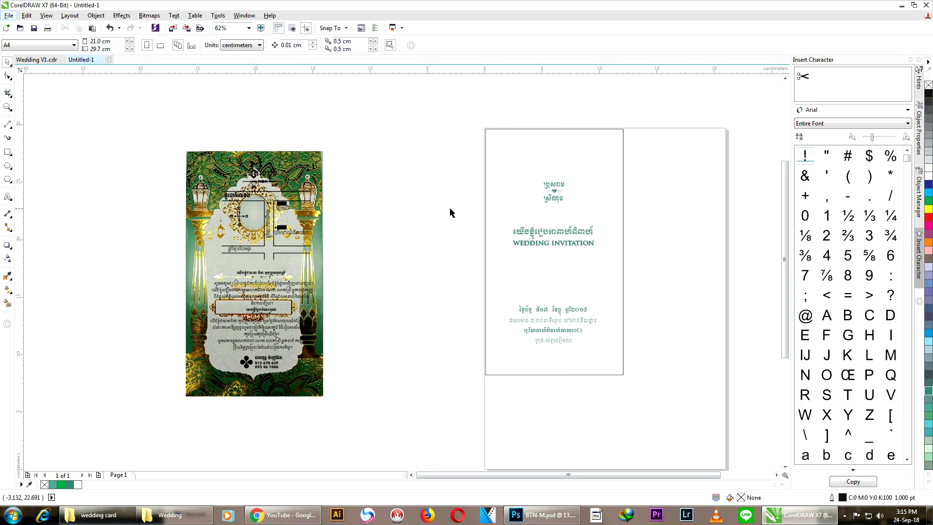
Step: Move the card picture clear of the map drawing and check the card page's text
mouse_move(298, 166)
left_mouse_down()
mouse_move(108, 197)
mouse_move(136, 197)
left_mouse_up()
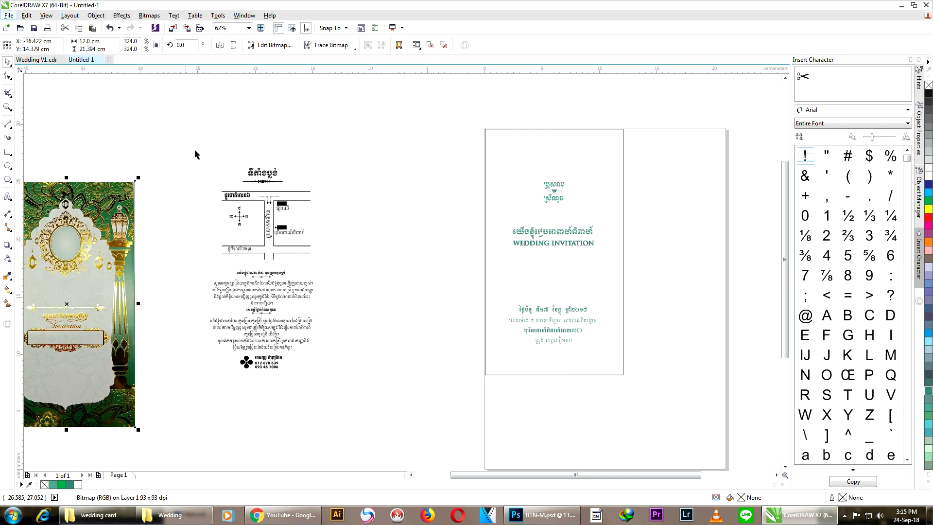
left_click(267, 139)
left_click_drag(440, 111, 645, 384)
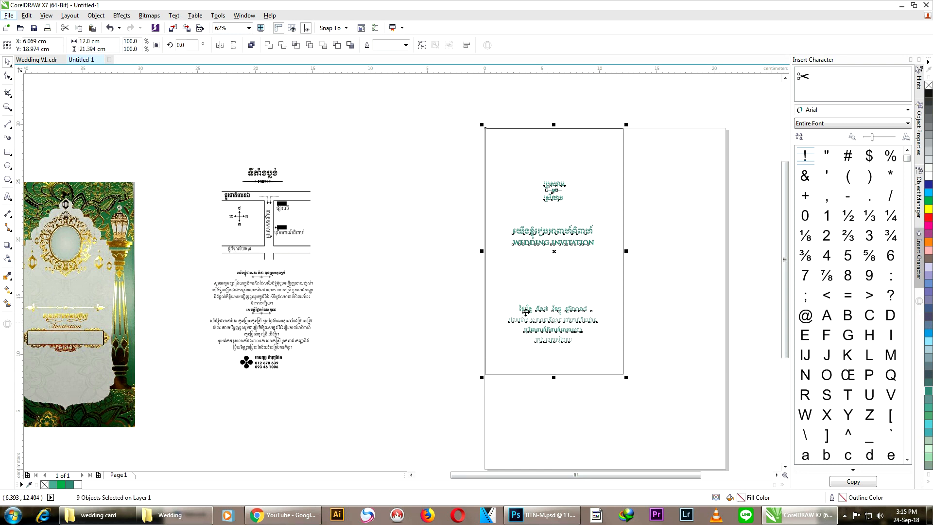
left_click(421, 260)
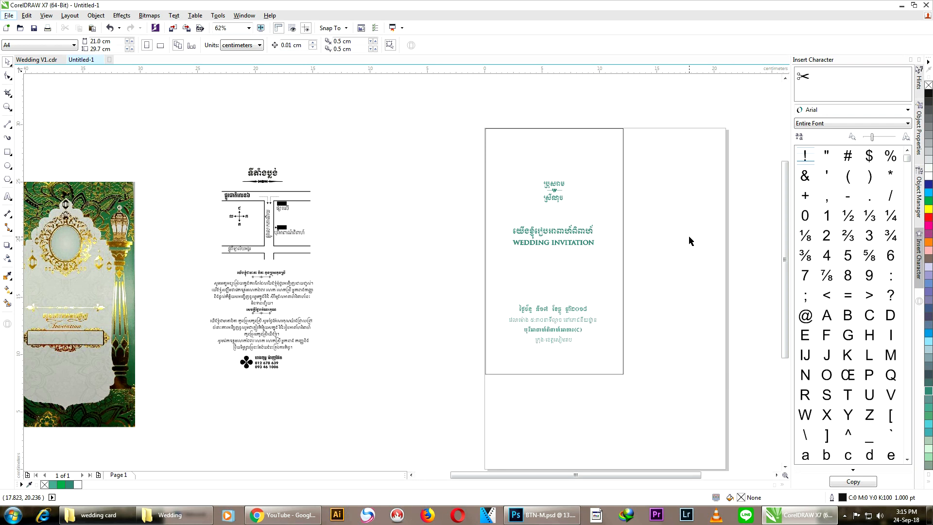
scroll(689, 241, "up", 2)
scroll(689, 241, "down", 2)
left_click_drag(571, 478, 604, 477)
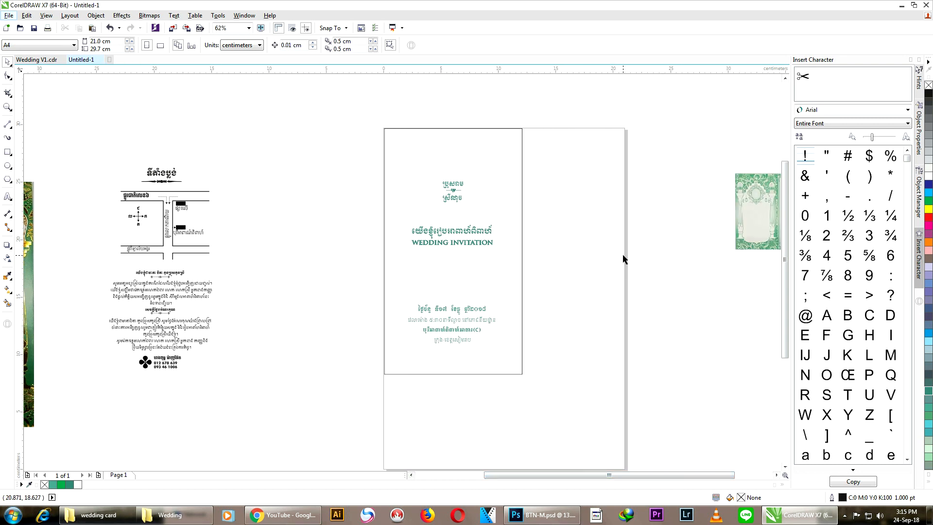
Step: Add Page 2, bring the green two-panel frame onto it and set its width to 20 cm
left_click_drag(754, 205, 679, 178)
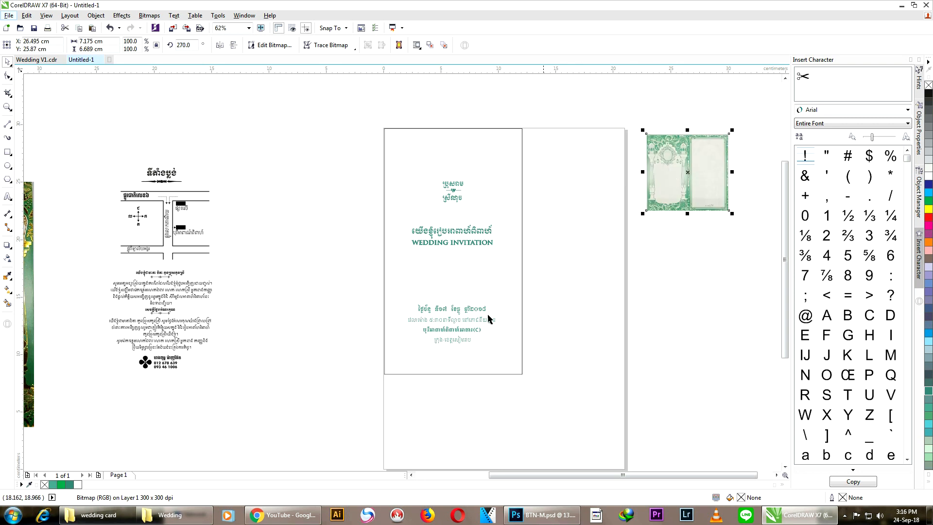
left_click(176, 457)
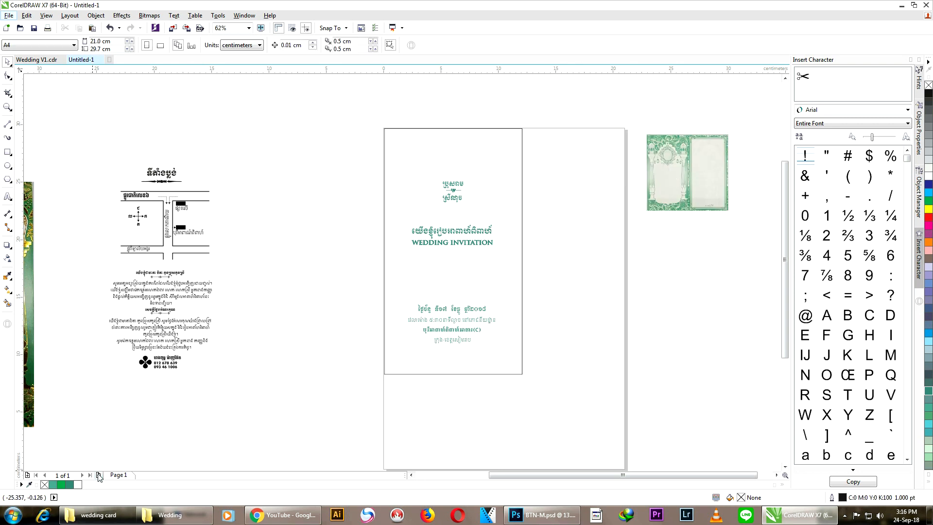
left_click(99, 474)
left_click_drag(682, 149, 441, 143)
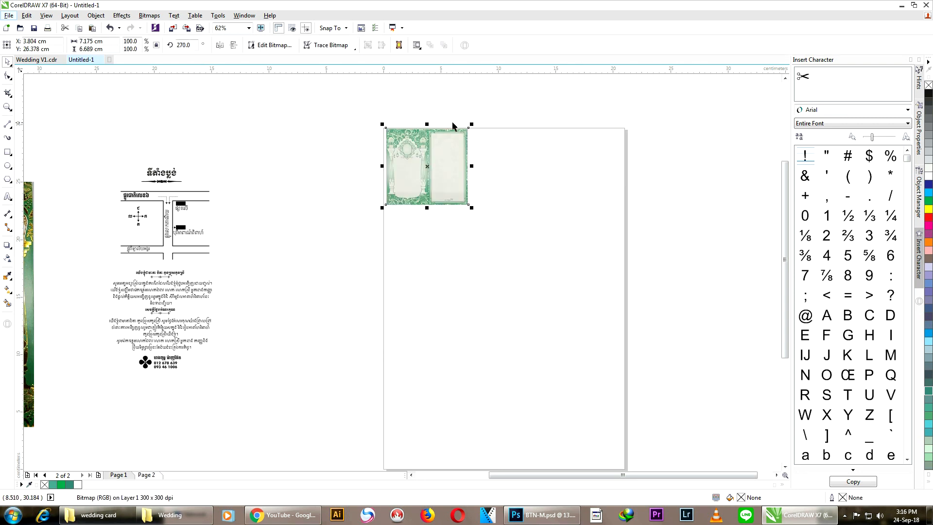
left_click(80, 42)
type("20")
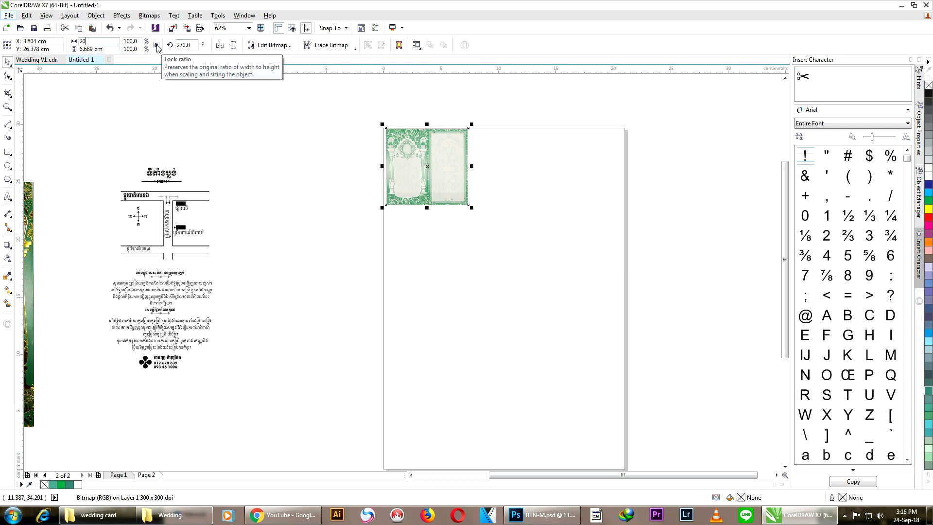
key("Return")
Step: Align the enlarged frame with Page 2's top-left corner
left_click_drag(441, 230, 512, 302)
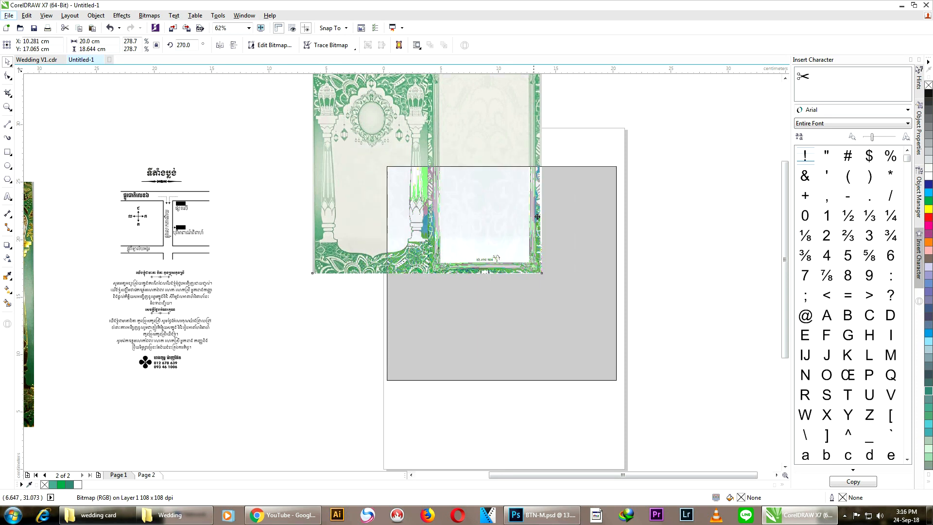
scroll(475, 183, "up", 3)
left_click_drag(438, 208, 449, 141)
left_click(437, 86)
scroll(508, 115, "down", 1)
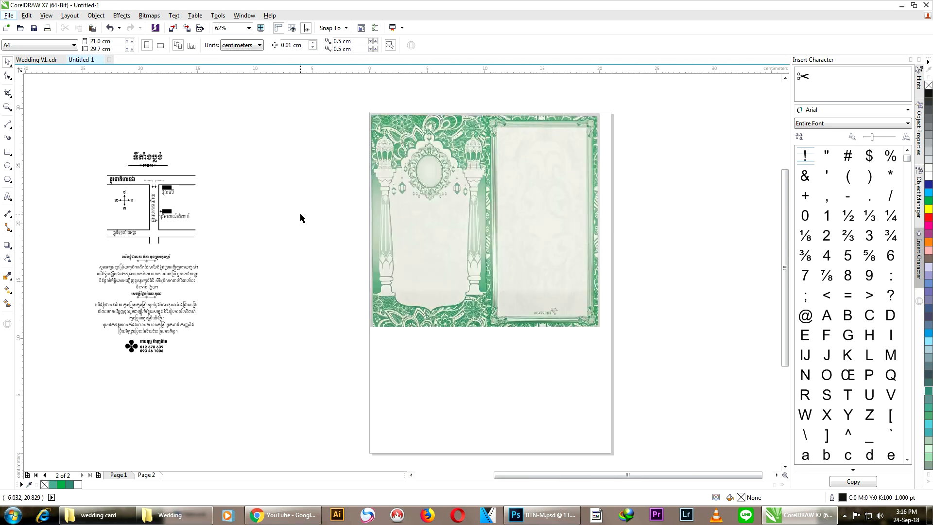
left_click_drag(70, 127, 239, 388)
Step: Reselect the map and directions block and move it onto the frame's right panel
left_click(92, 160)
left_click_drag(48, 136, 239, 383)
left_click_drag(147, 252, 535, 229)
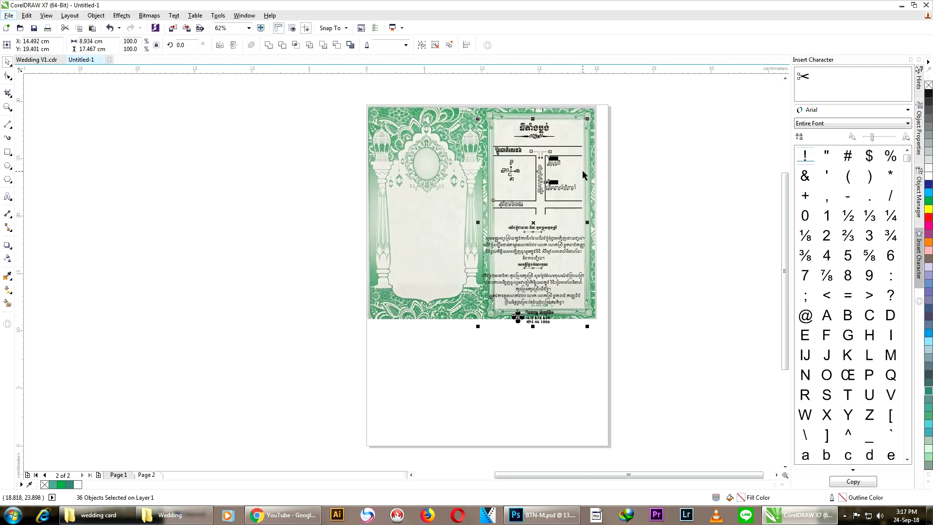
Step: Scale the map block down to about 7.4 cm wide so it fits inside the panel
left_click_drag(480, 333, 492, 295)
scroll(580, 236, "up", 2)
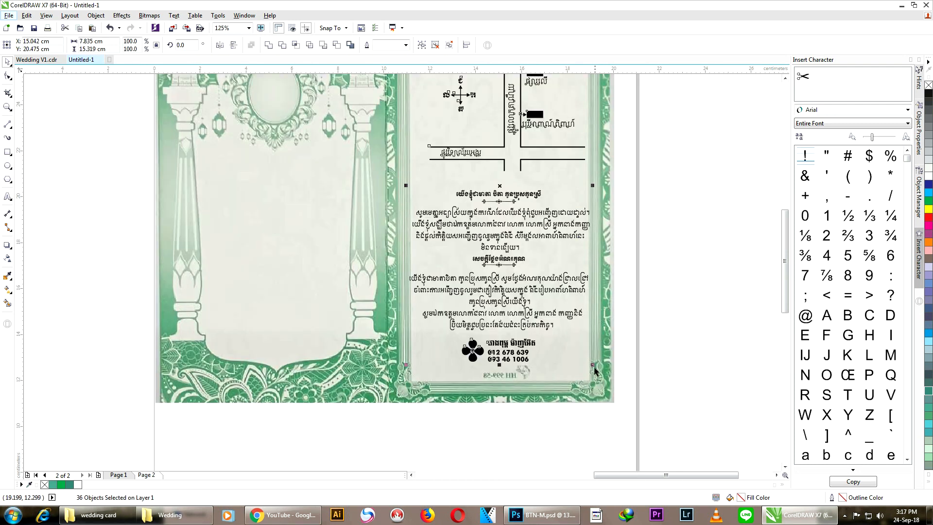
scroll(575, 369, "down", 2)
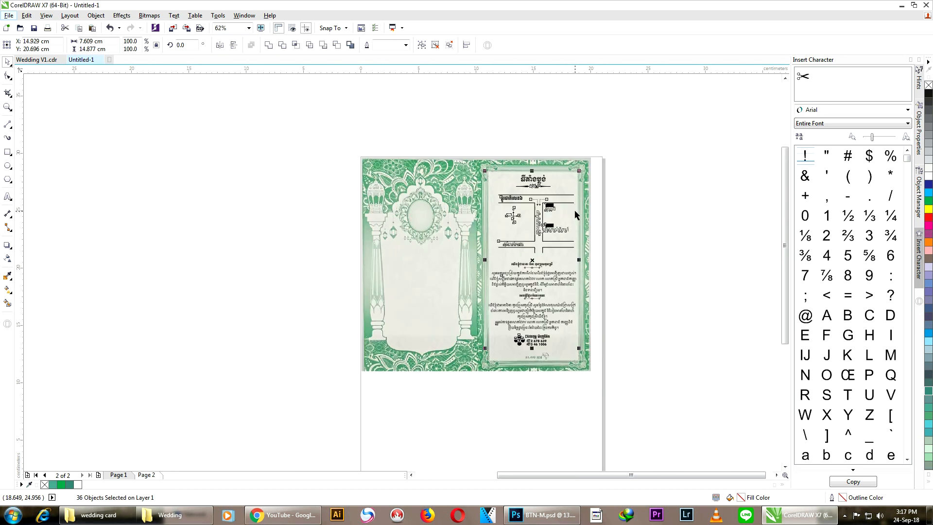
left_click_drag(486, 177, 485, 176)
scroll(576, 208, "up", 2)
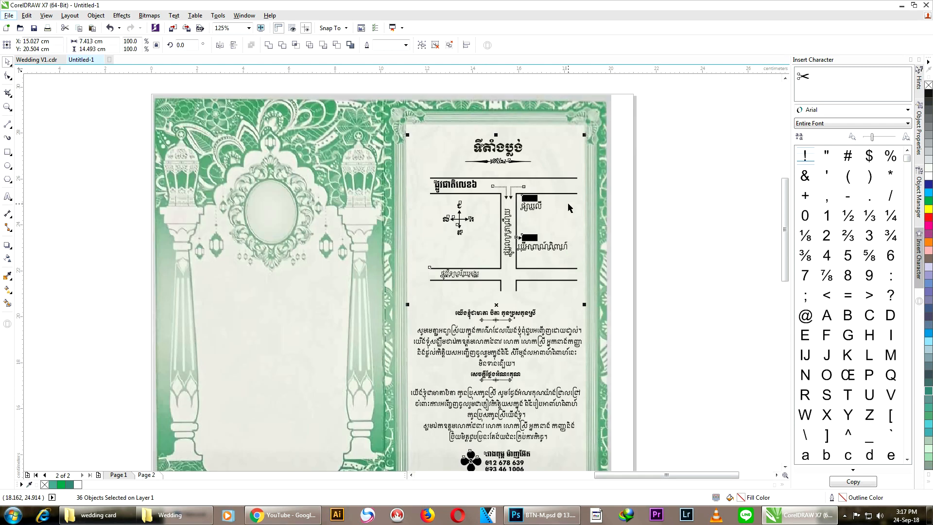
scroll(686, 193, "down", 2)
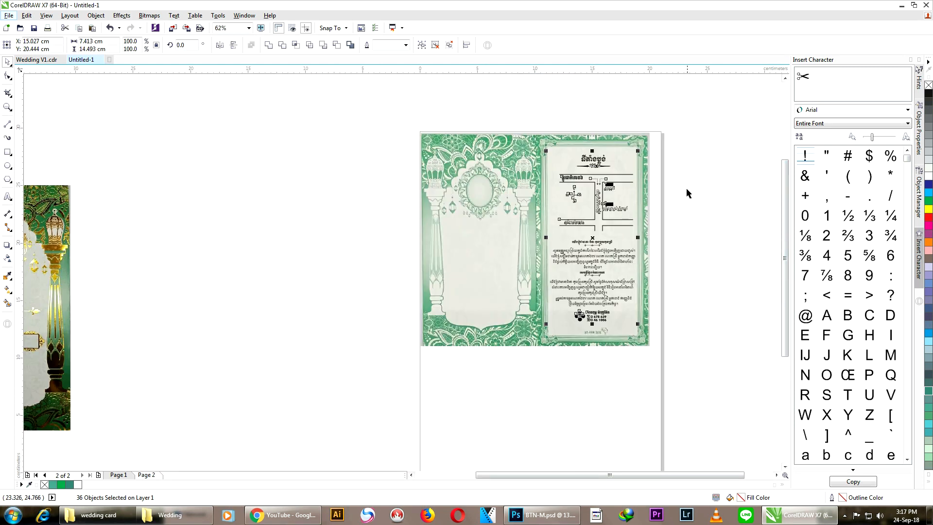
left_click(692, 216)
left_click_drag(669, 265, 374, 435)
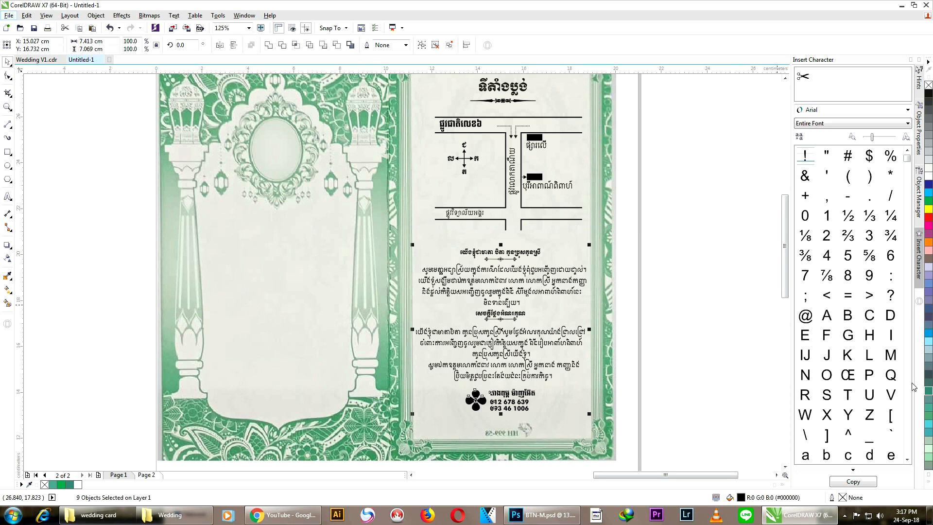
Step: Make the selected text, icons and black map lines green
left_click(71, 484)
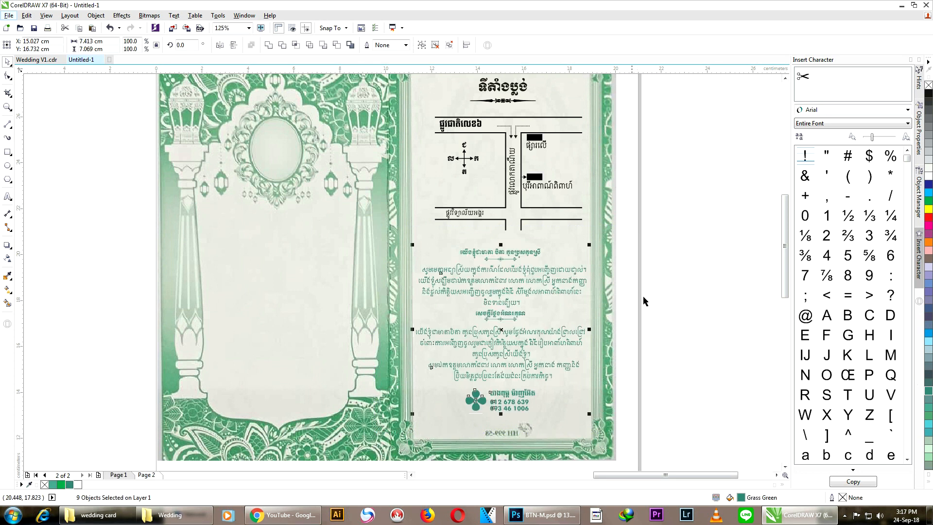
left_click(659, 295)
scroll(649, 266, "down", 2)
scroll(646, 221, "up", 2)
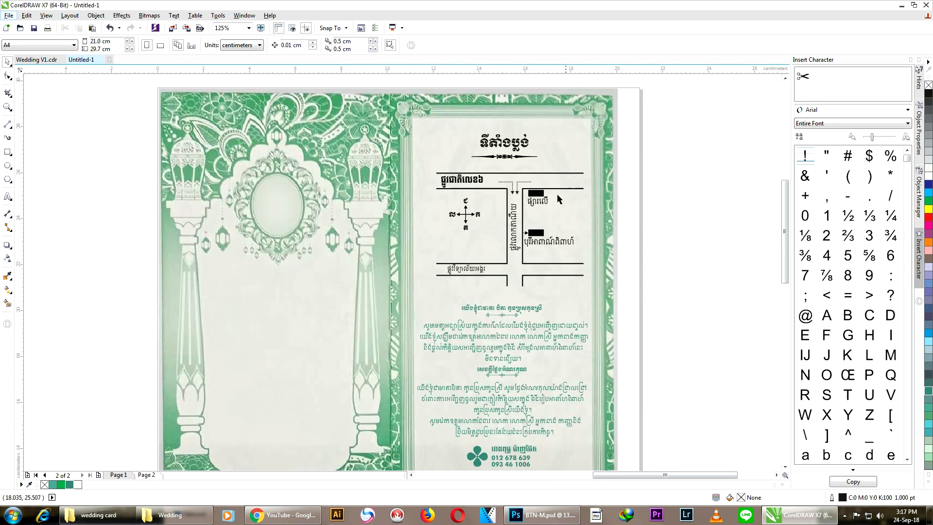
left_click(525, 268)
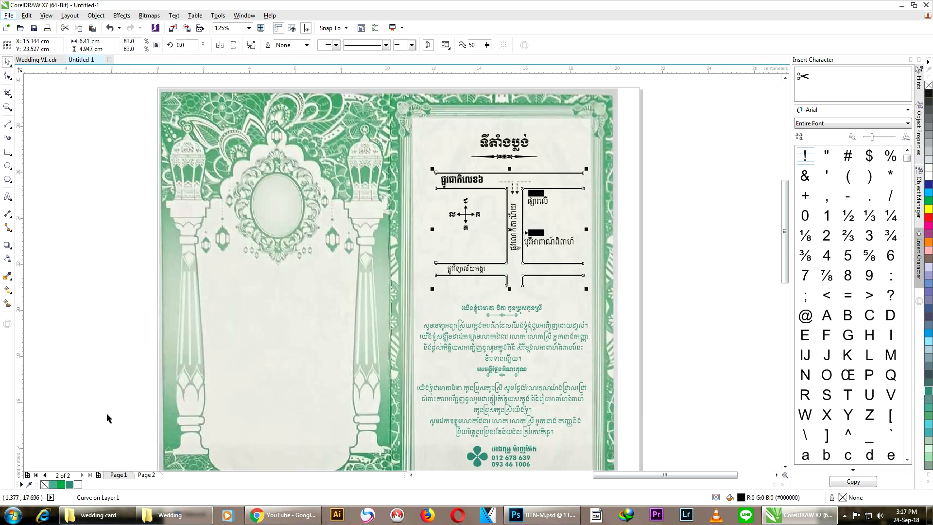
right_click(73, 485)
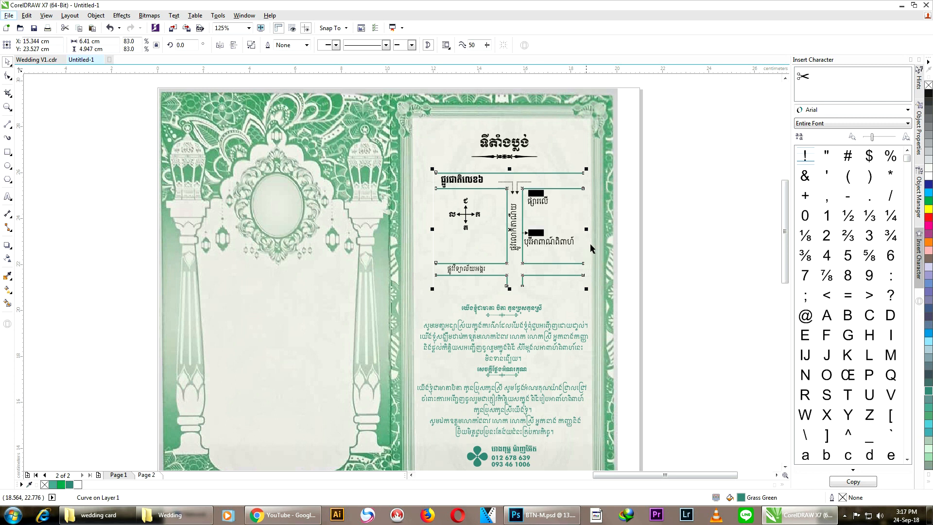
left_click(658, 213)
Step: Fill the map's black rectangles green
left_click_drag(675, 145, 402, 301)
left_click(72, 485)
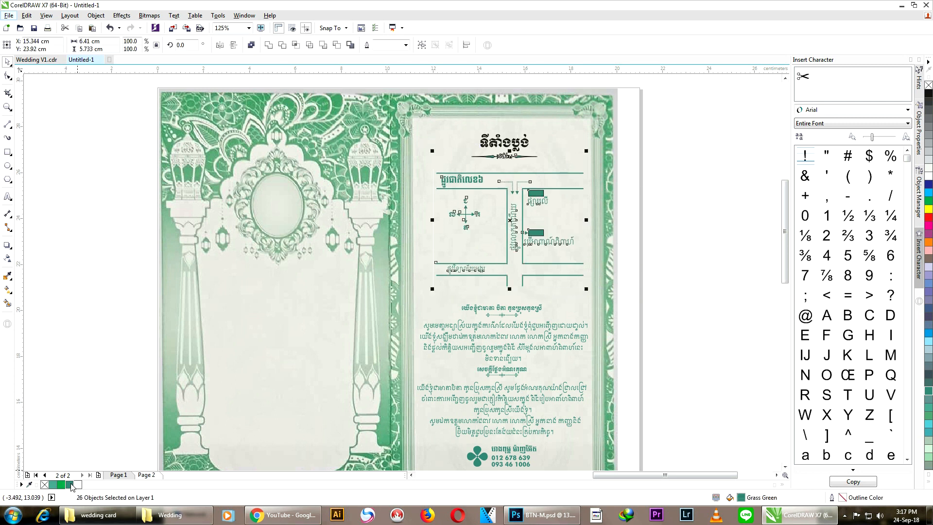
scroll(549, 190, "up", 3)
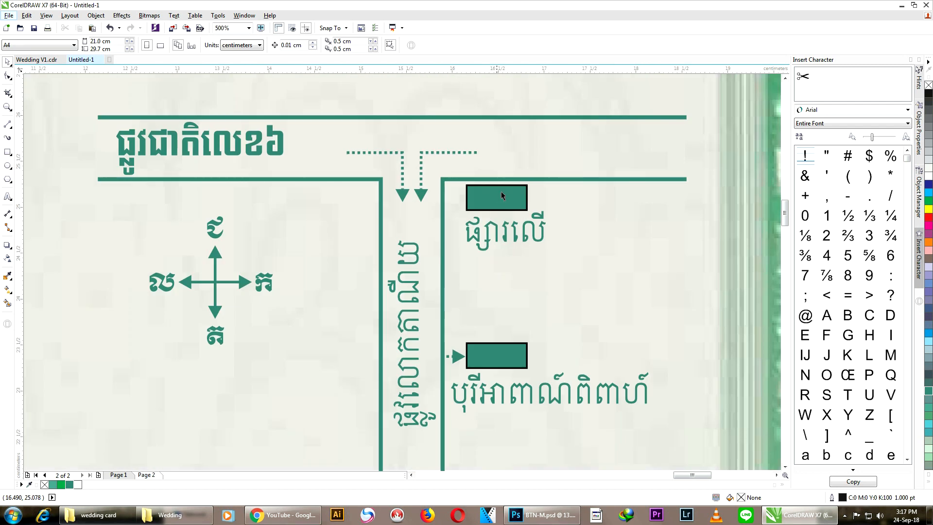
Step: Remove the black outlines from the upper and lower map rectangles
left_click(502, 201)
left_click(491, 357, "shift")
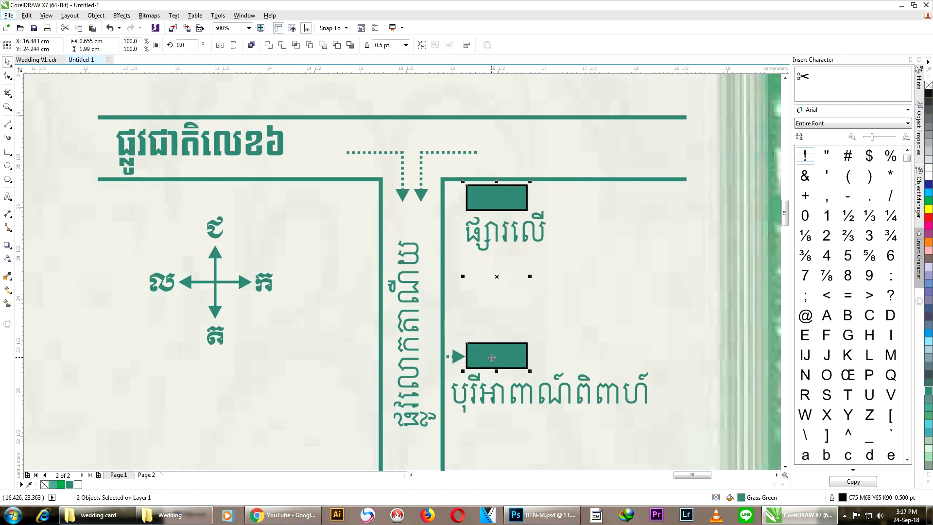
right_click(929, 85)
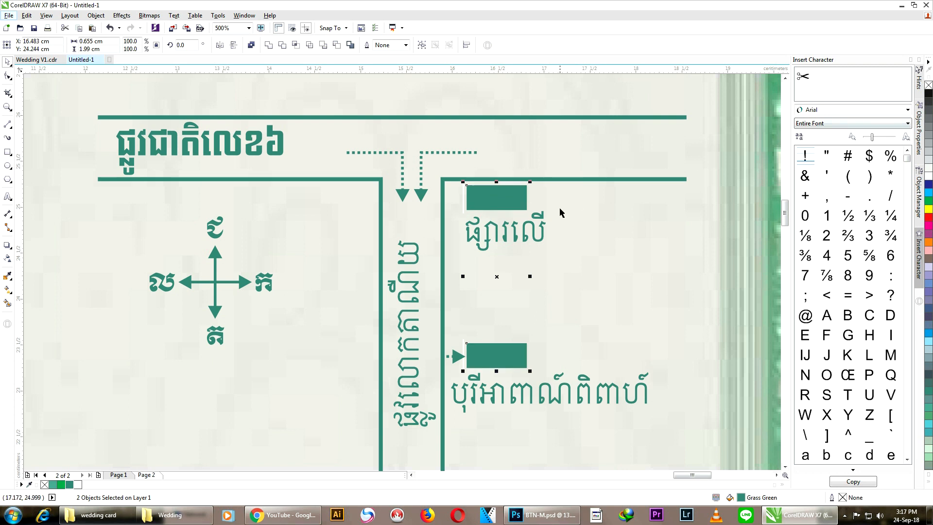
scroll(576, 199, "down", 2)
left_click(719, 185)
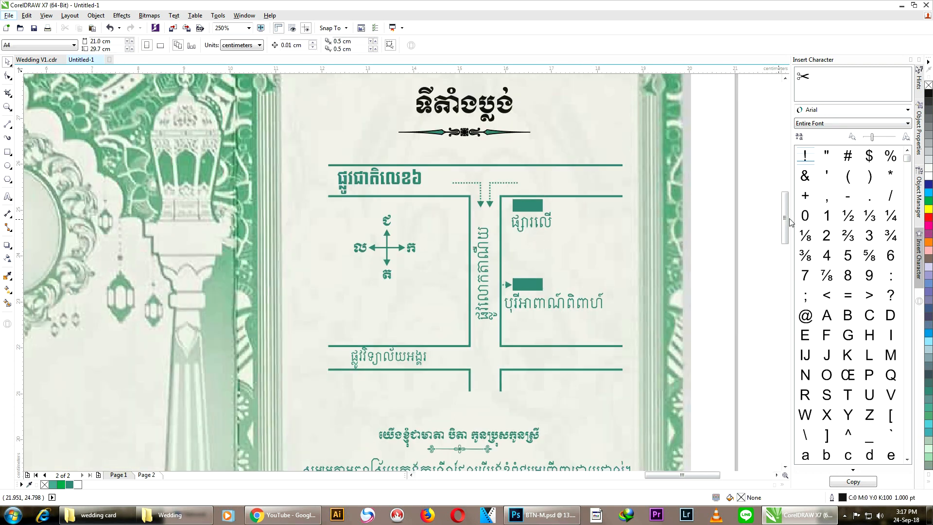
left_click_drag(785, 218, 785, 208)
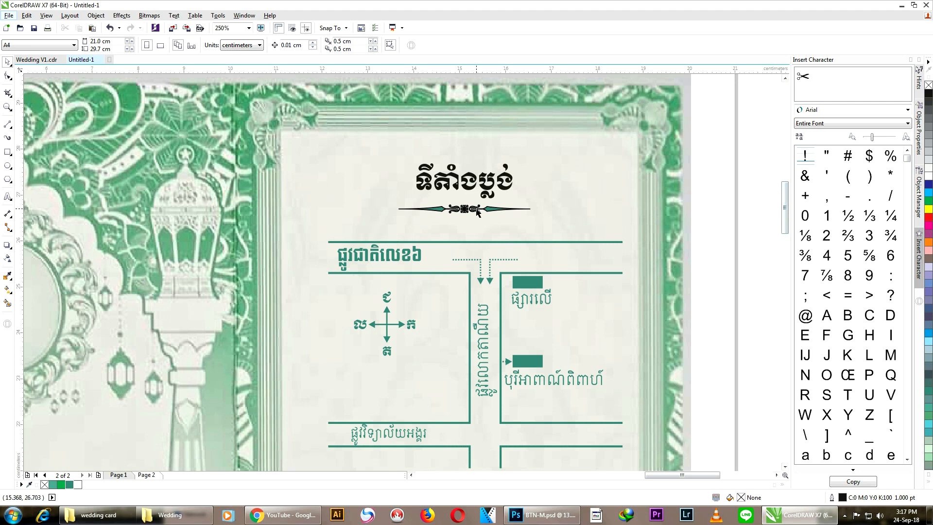
Step: Select the card's background image, after briefly picking the divider ornament
left_click(477, 212)
scroll(478, 212, "up", 4)
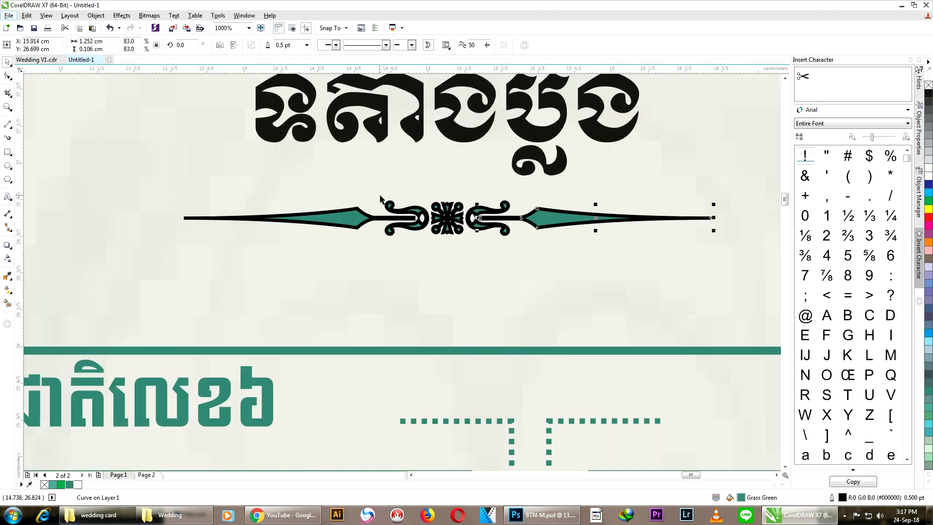
scroll(380, 198, "down", 4)
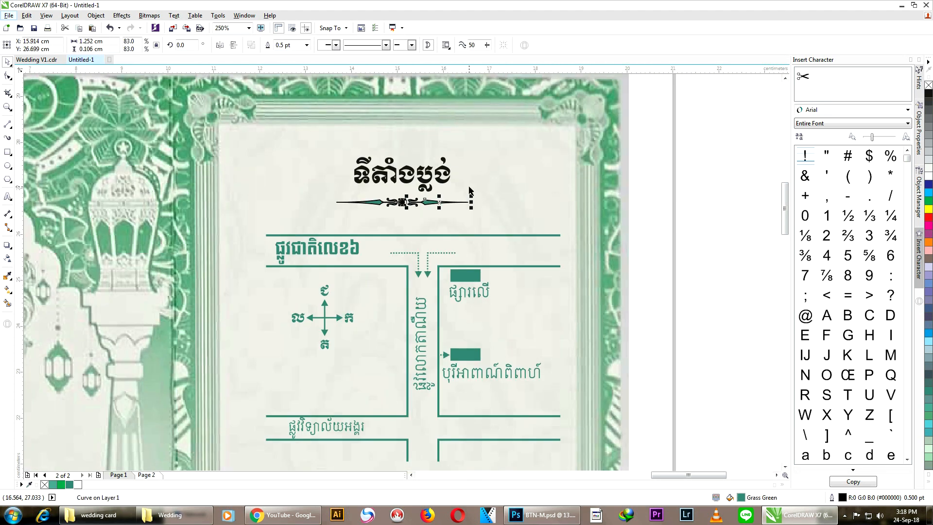
left_click(602, 187)
left_click(708, 186)
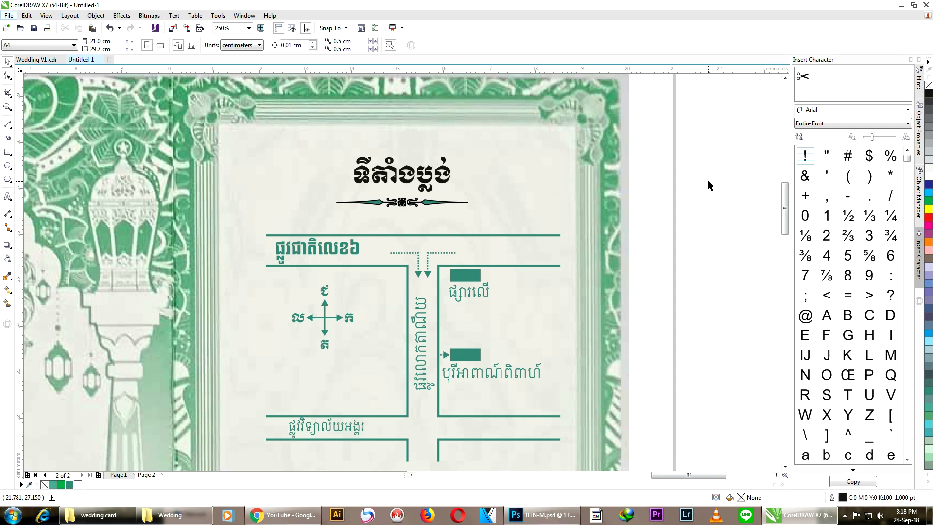
left_click(556, 194)
scroll(556, 193, "down", 3)
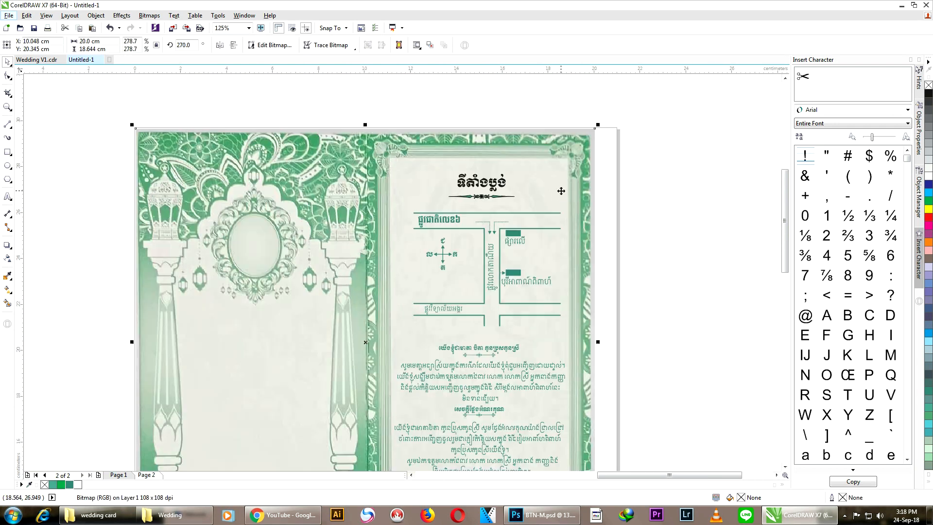
Step: Lock the background image in place and strip the divider ornament's black outline
right_click(567, 181)
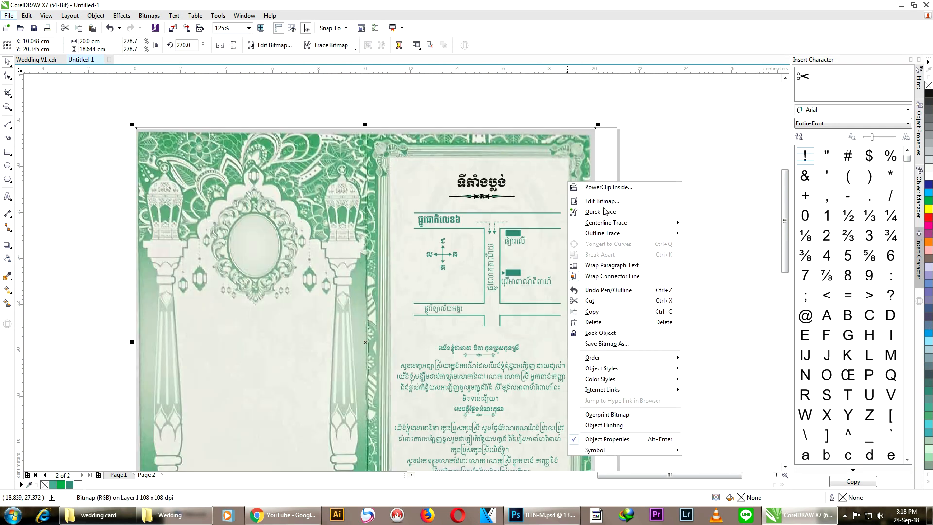
left_click(594, 334)
key("Escape")
scroll(482, 195, "up", 5)
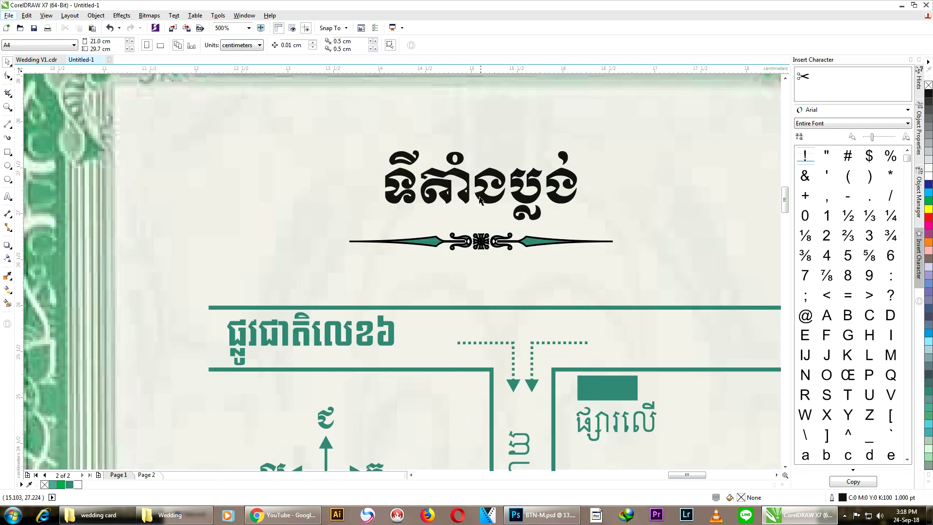
left_click_drag(302, 221, 646, 284)
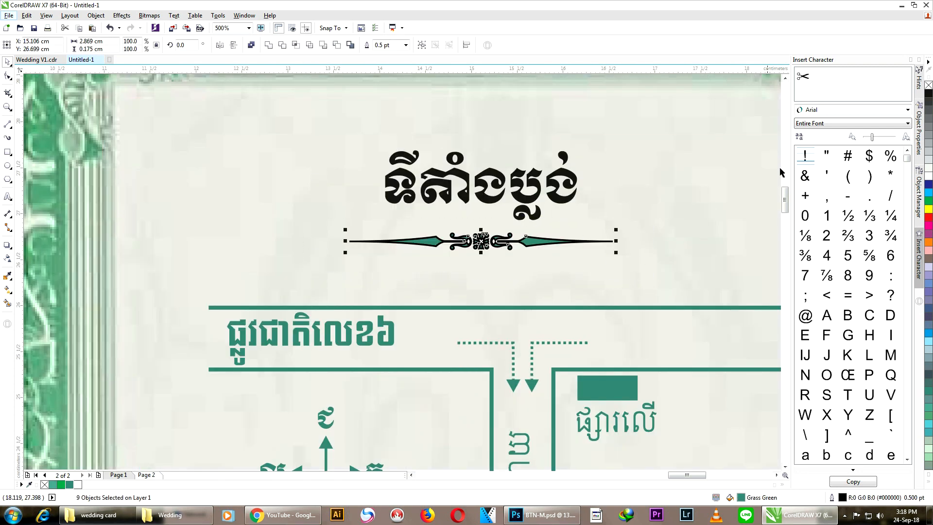
right_click(928, 86)
Step: Recolour the Khmer title above the map teal
left_click_drag(296, 138, 607, 221)
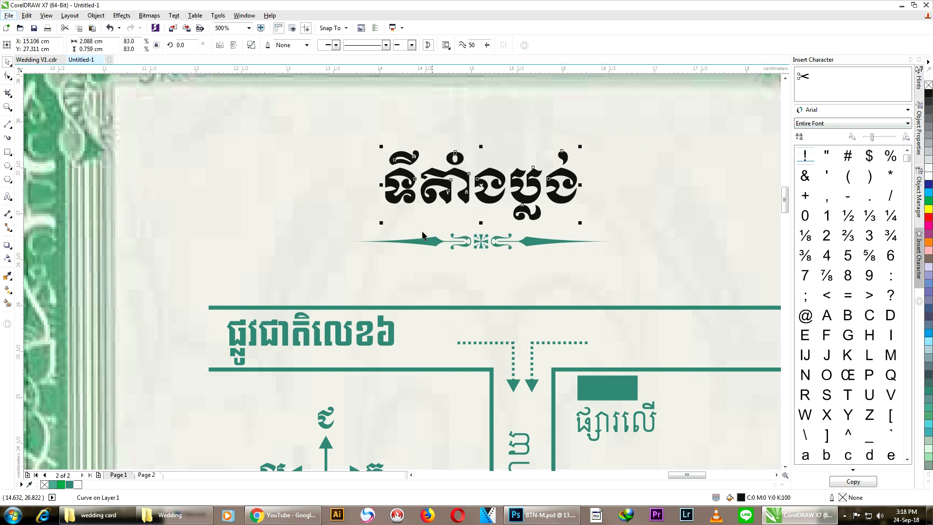
left_click(350, 207)
left_click_drag(322, 129, 603, 225)
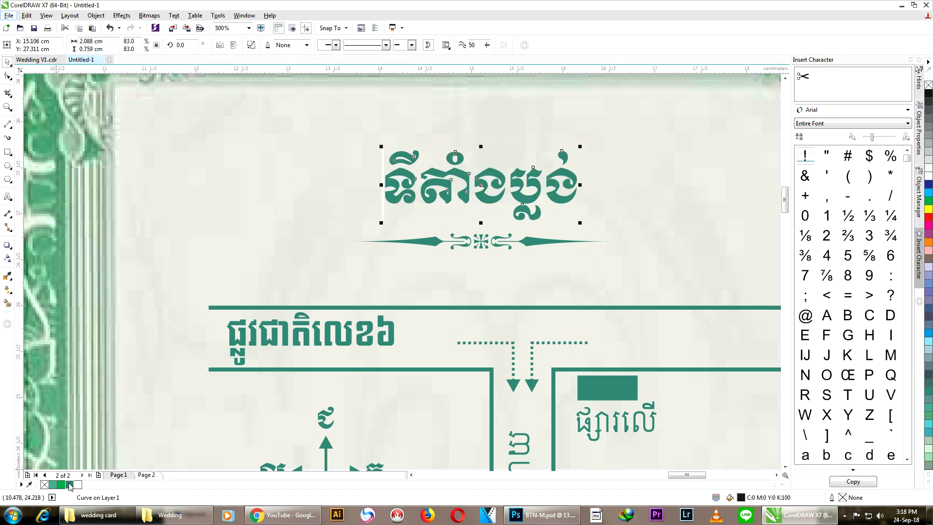
left_click(69, 484)
left_click(348, 218)
scroll(408, 202, "down", 3)
scroll(419, 182, "up", 2)
Step: Shift the title and divider slightly right and nudge them up
left_click_drag(294, 150, 494, 312)
left_click_drag(413, 263, 432, 268)
left_click(488, 229)
left_click_drag(326, 216, 517, 300)
key("Up")
key("Up")
key("Up")
key("Up")
key("Up")
key("Up")
key("Up")
key("Up")
left_click(518, 212)
scroll(518, 212, "down", 1)
scroll(618, 195, "down", 1)
scroll(591, 343, "up", 1)
scroll(544, 397, "up", 1)
Step: Nudge the logo and phone number block down, then return to page 1
left_click_drag(553, 401, 345, 299)
key("Down")
key("Down")
key("Down")
key("Down")
key("Down")
key("Down")
key("Down")
key("Down")
key("Down")
key("Down")
key("Down")
key("Down")
key("Down")
key("Down")
key("Down")
key("Down")
key("Down")
key("Down")
key("Down")
key("Down")
left_click(402, 308)
scroll(402, 308, "down", 2)
scroll(644, 319, "up", 1)
scroll(643, 319, "down", 1)
left_click_drag(516, 474, 501, 476)
key("Page_Up")
Step: Carry the five-piece names ornament from page 1 into page 2's oval frame
left_click_drag(374, 142, 575, 219)
left_click_drag(506, 197, 359, 195)
key("Page_Down")
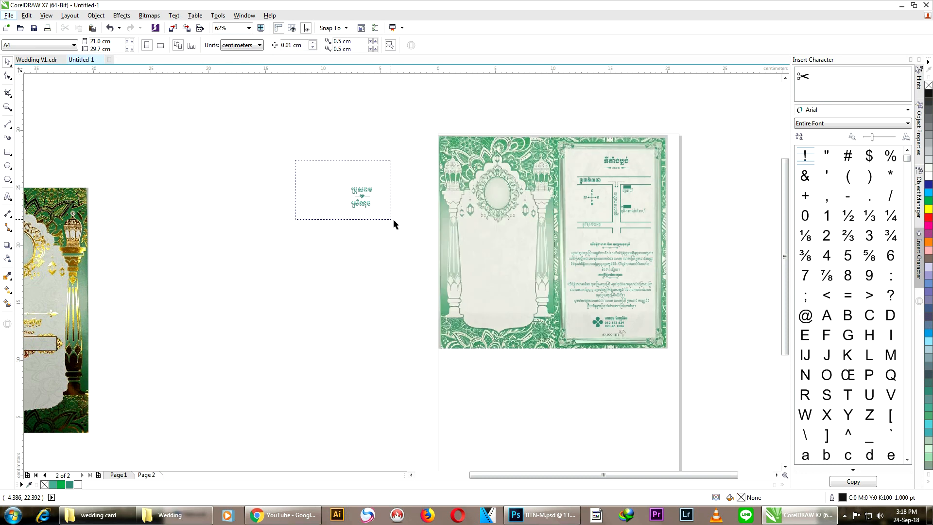
scroll(369, 190, "up", 1)
left_click_drag(621, 213, 621, 212)
Step: Shrink the names ornament slightly and fine-tune its position inside the oval
scroll(653, 205, "up", 3)
scroll(564, 242, "down", 1)
left_click_drag(403, 344, 421, 319)
key("Up")
key("Left")
key("Left")
key("Left")
key("Right")
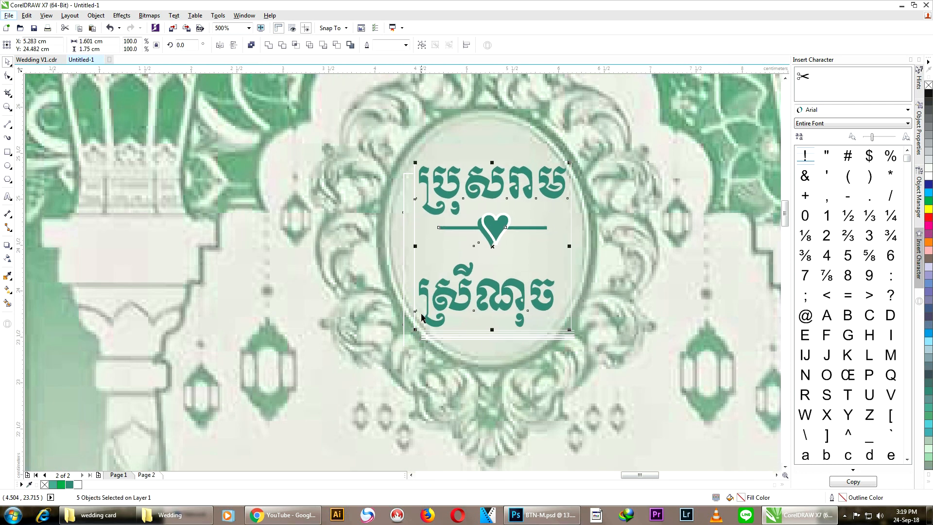
scroll(474, 147, "down", 2)
left_click(227, 225)
scroll(487, 234, "down", 1)
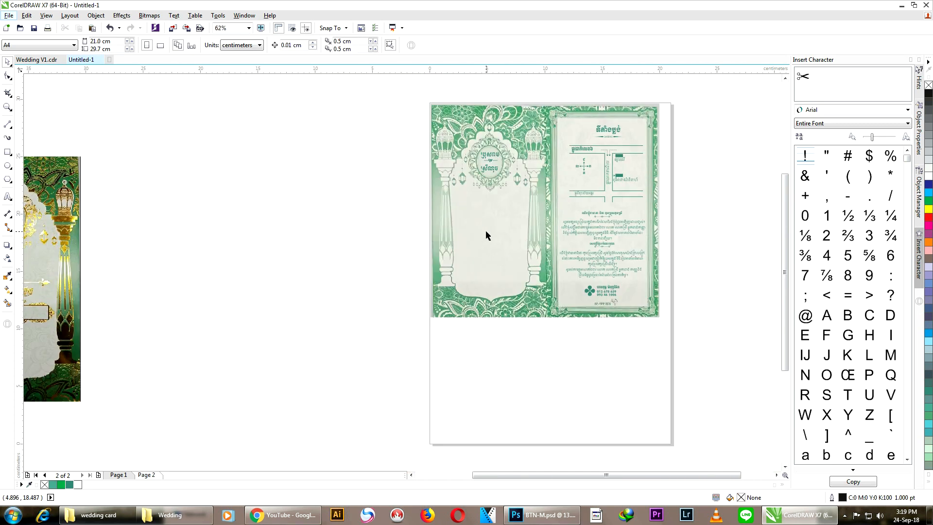
Step: Browse the pages of Wedding V1.cdr and the green card document
left_click(36, 60)
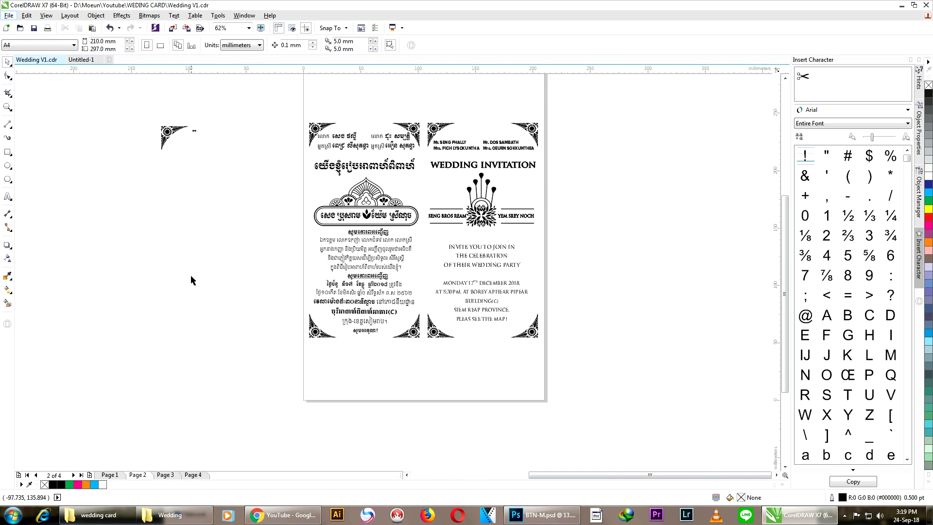
left_click(165, 475)
left_click(109, 475)
left_click(138, 474)
left_click(81, 60)
scroll(497, 130, "up", 1)
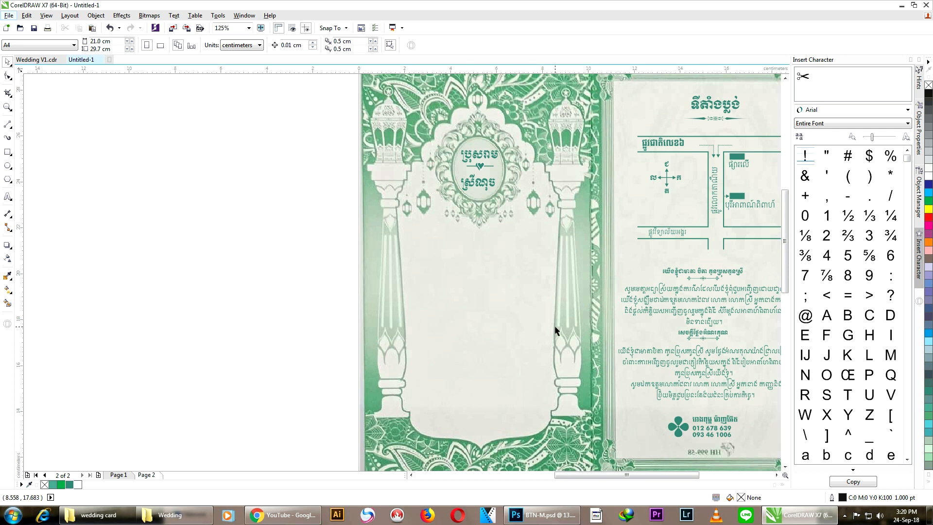
scroll(489, 330, "down", 1)
left_click(118, 475)
left_click(146, 475)
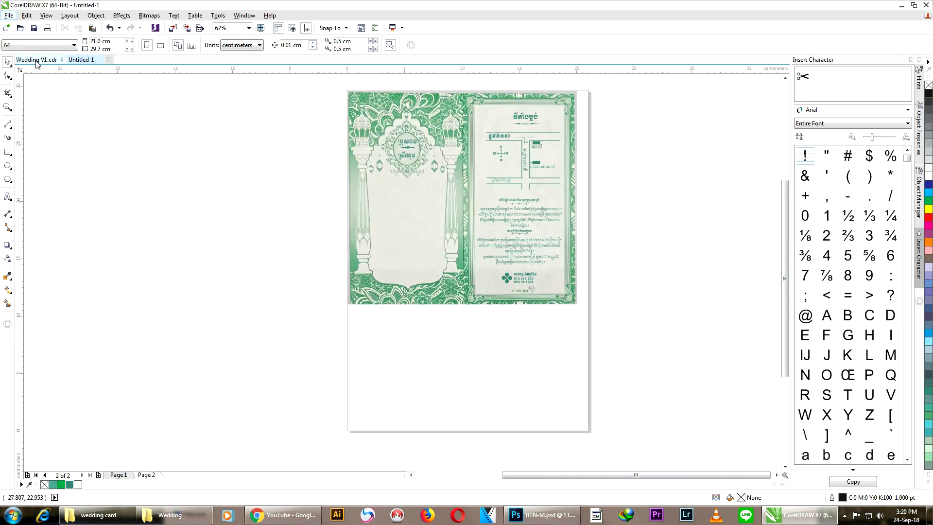
Step: Marquee-select the framed names emblem in Wedding V1.cdr and open its right-click menu
left_click(29, 62)
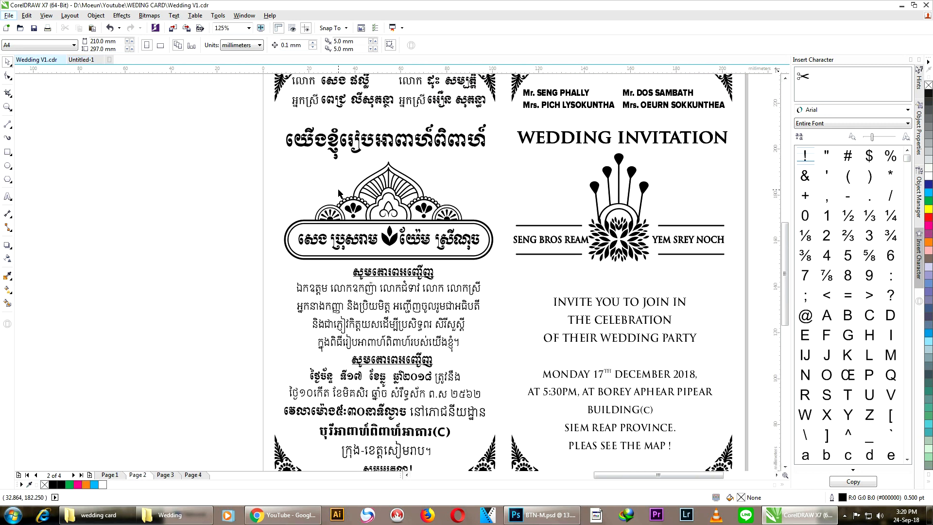
left_click_drag(197, 160, 508, 265)
right_click(382, 207)
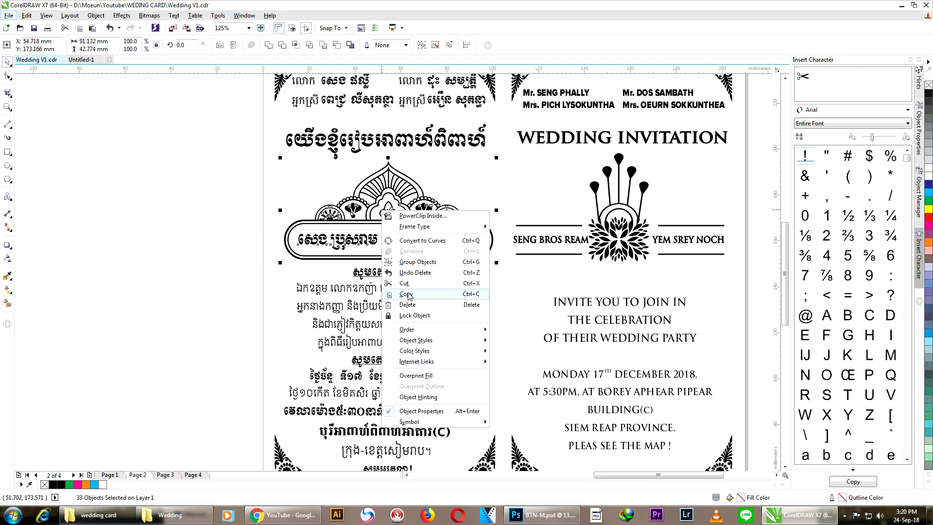
Step: Paste the framed names emblem onto the green card, narrowed to fit between the pillars
left_click(410, 293)
left_click(86, 60)
key("ctrl+v")
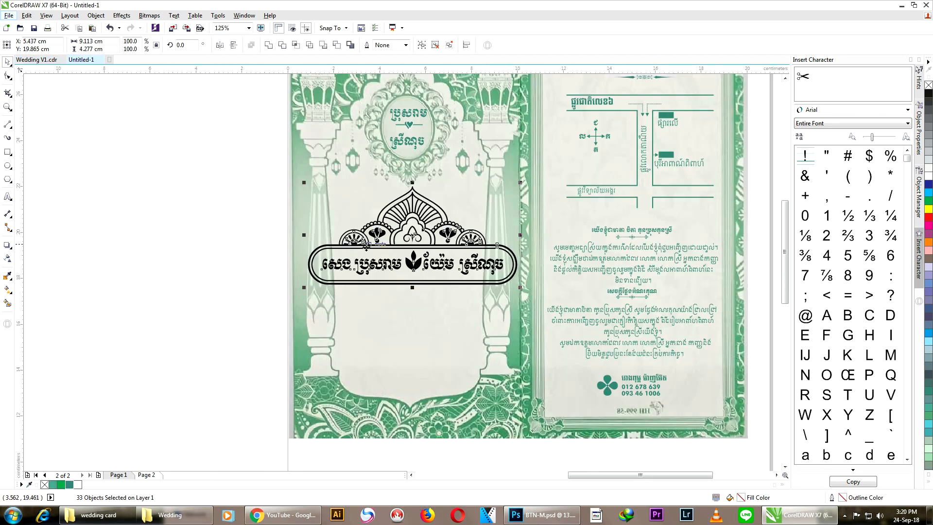
left_click_drag(301, 235, 333, 235)
key("Down")
key("Down")
key("Left")
key("Left")
key("Left")
key("Left")
key("Left")
key("Left")
left_click(496, 275)
scroll(252, 199, "down", 1)
scroll(246, 195, "up", 1)
left_click_drag(246, 194, 502, 297)
scroll(503, 297, "up", 2)
scroll(539, 274, "down", 2)
left_click(539, 274)
scroll(408, 264, "up", 1)
Step: Remove the old Khmer names text from inside the emblem's frame
left_click(410, 244)
left_click_drag(411, 244, 396, 299)
key("Delete")
scroll(460, 235, "down", 1)
Step: Add bold 18 pt BANANA text inside the emblem's frame
key("F8")
left_click(206, 238)
type("ba")
key("BackSpace")
key("BackSpace")
type("BANANA")
key("ctrl+a")
left_click(353, 45)
left_click(7, 63)
left_click_drag(281, 231, 514, 219)
left_click(337, 45)
left_click(308, 126)
left_click(308, 127)
Step: Duplicate BANANA to the right of the leaf and change the copy to APPLE
scroll(447, 239, "up", 2)
scroll(450, 215, "down", 2)
right_click(513, 219)
scroll(514, 219, "up", 2)
key("F8")
key("ctrl+a")
type("A")
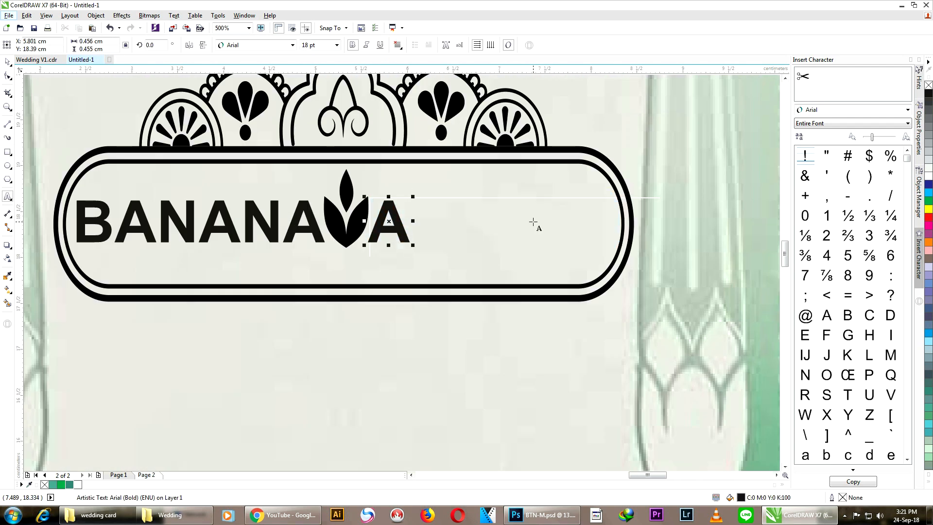
type("PPLE")
key("ctrl+space")
left_click_drag(464, 223, 490, 223)
scroll(505, 170, "down", 2)
scroll(500, 200, "down", 2)
left_click(224, 172)
scroll(237, 149, "up", 1)
left_click_drag(235, 251, 474, 306)
scroll(461, 307, "down", 1)
Step: Copy page 1's Khmer date and venue text block below BANANA APPLE on page 2
left_click(113, 473)
left_click_drag(324, 294, 530, 374)
left_click_drag(460, 323, 309, 323)
right_click(309, 323)
left_click(147, 474)
scroll(435, 310, "up", 1)
left_click_drag(83, 277, 279, 384)
left_click_drag(166, 328, 475, 275)
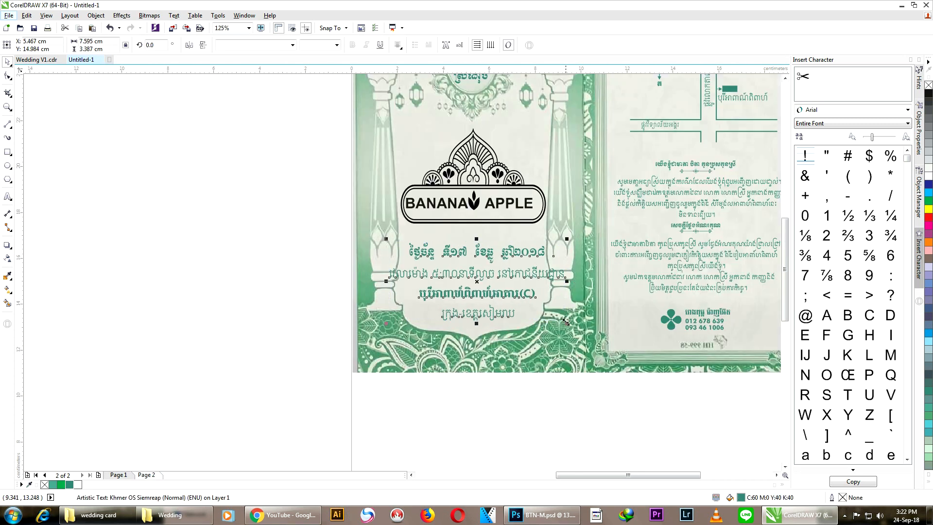
scroll(507, 262, "up", 1)
left_click_drag(593, 354, 587, 352)
scroll(560, 360, "down", 1)
left_click(330, 227)
Step: Colour the whole BANANA APPLE emblem teal
scroll(330, 225, "down", 1)
scroll(329, 223, "up", 1)
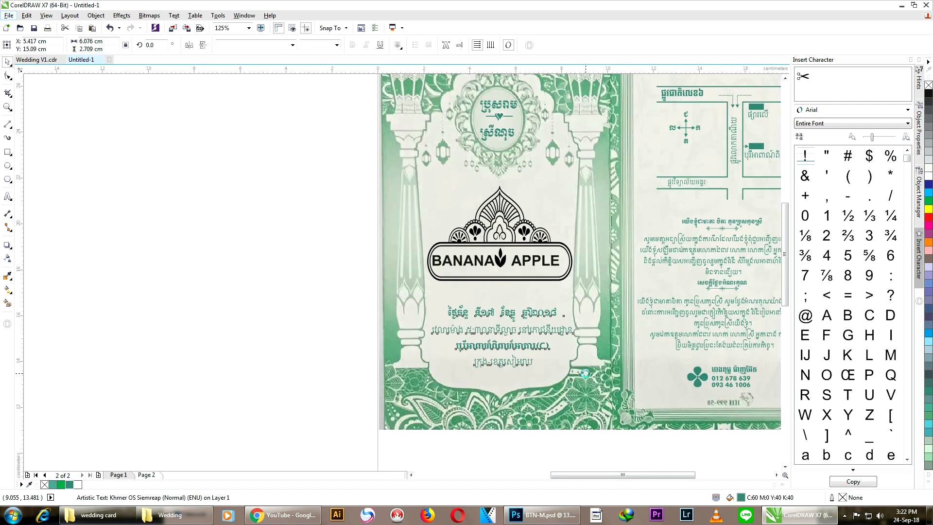
scroll(342, 265, "up", 1)
left_click_drag(197, 127, 636, 236)
left_click(70, 484)
left_click(123, 436)
scroll(476, 250, "down", 2)
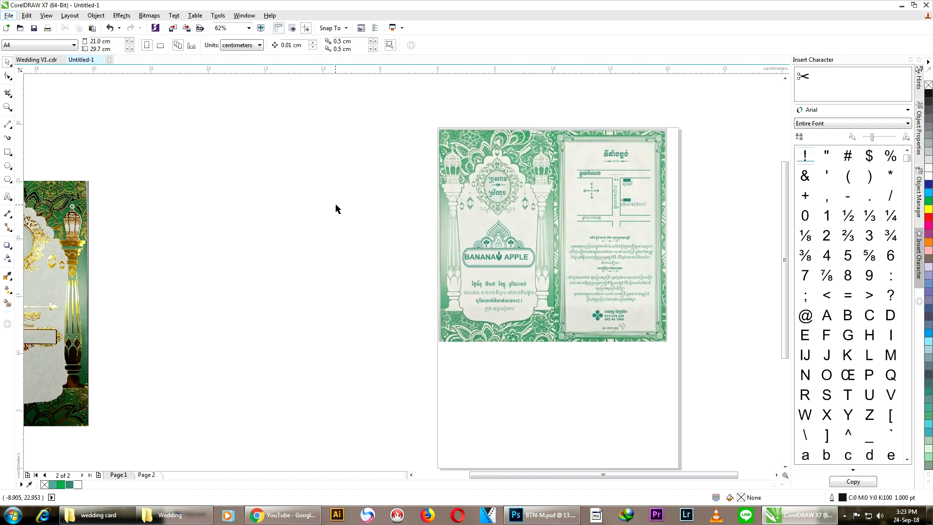
Step: Draw a 20 × 18.6 cm rectangle covering the card image
left_click(515, 137)
key("F6")
left_click_drag(437, 128, 668, 342)
key("space")
left_click_drag(552, 234, 312, 235)
right_click(312, 235)
left_click(396, 98)
left_click(659, 325)
key("Delete")
key("ctrl+z")
left_click(680, 252)
scroll(674, 263, "up", 1)
left_click_drag(783, 278, 785, 268)
scroll(734, 212, "down", 1)
scroll(727, 156, "up", 1)
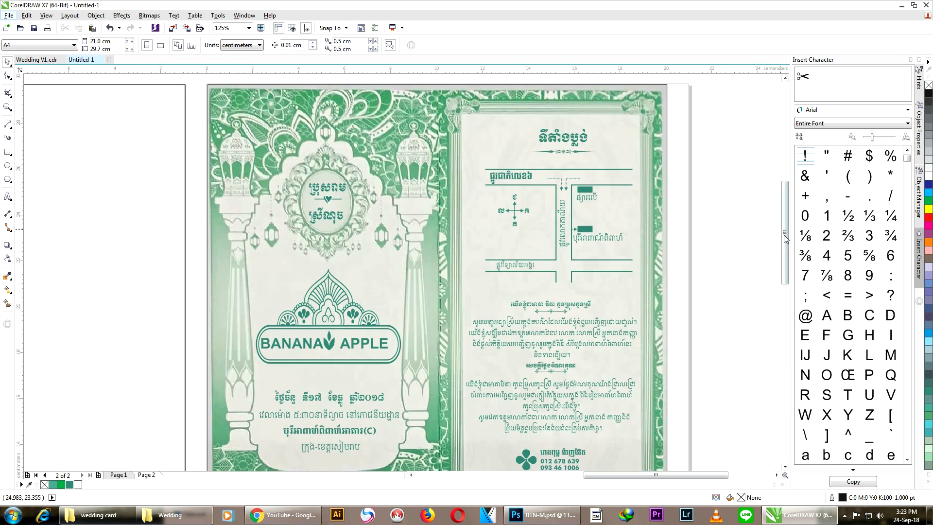
Step: Move the rectangle beside the page and add a new Page 3
scroll(724, 201, "down", 1)
left_click_drag(681, 167, 303, 240)
scroll(491, 171, "down", 1)
key("ctrl+z")
left_click_drag(337, 220, 276, 237)
left_click_drag(430, 207, 407, 176)
scroll(468, 151, "up", 1)
left_click(479, 159)
left_click(427, 186)
left_click(98, 475)
left_click(364, 231)
Step: Place the rectangle at page 3's top-left and copy the invitation artwork from Wedding V1.cdr
left_click_drag(365, 231, 601, 281)
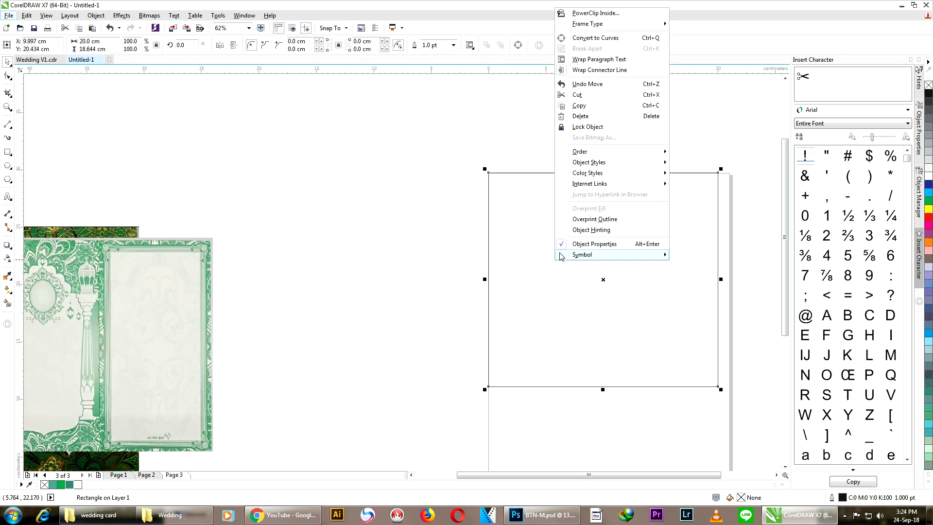
left_click(374, 209)
left_click(37, 59)
left_click_drag(232, 94, 565, 362)
right_click(405, 225)
left_click(426, 315)
Step: Paste the invitation onto page 3 and scale it to about 94.8% inside the card rectangle
left_click(82, 59)
left_click(611, 173)
left_click(389, 158)
right_click(389, 158)
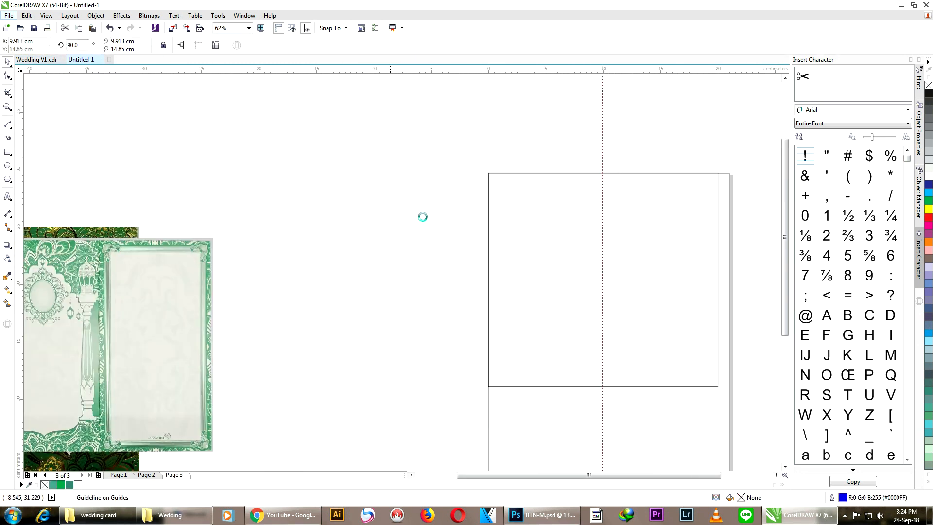
left_click(413, 219)
left_click_drag(455, 244, 453, 220)
scroll(545, 309, "up", 1)
left_click_drag(592, 348, 568, 327)
scroll(402, 370, "down", 1)
scroll(269, 142, "up", 2)
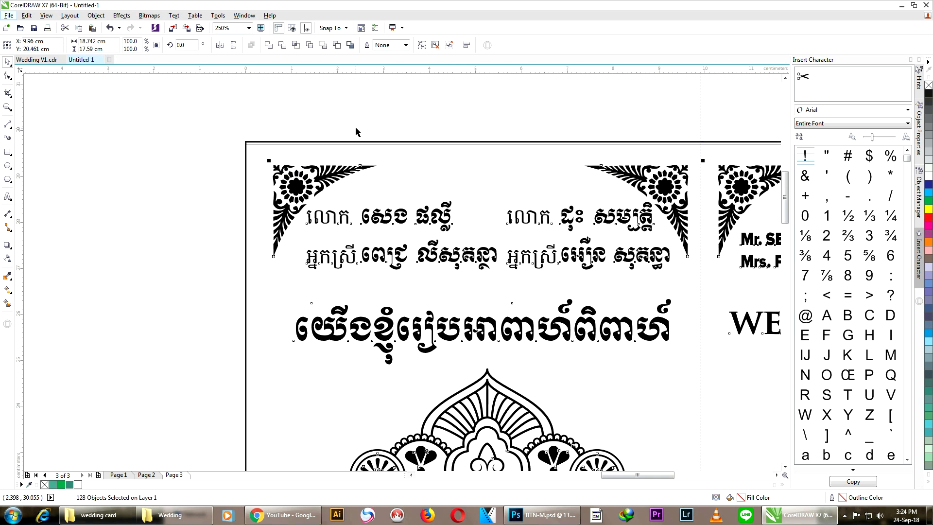
scroll(355, 127, "down", 2)
left_click_drag(252, 121, 592, 366)
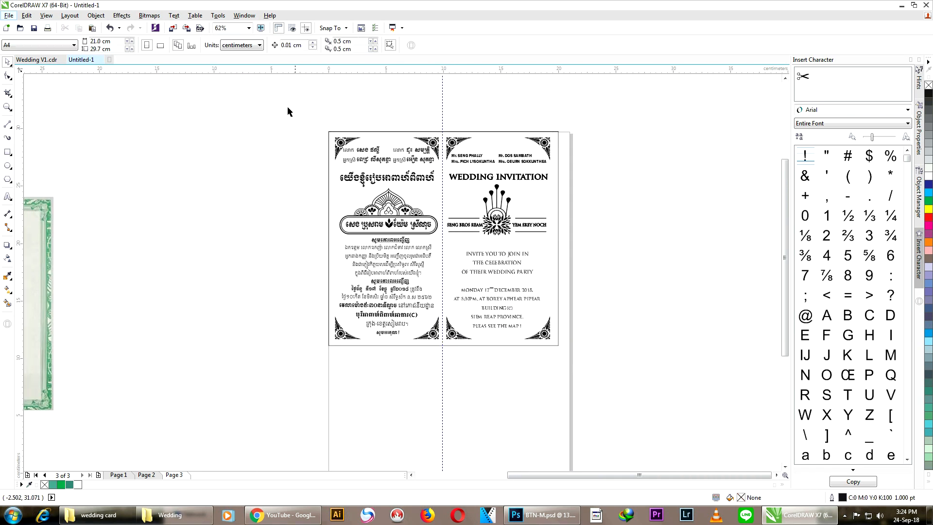
Step: Fill the artwork Grass Green and give the WEDDING INVITATION heading a Grass Green outline
left_click(69, 485)
left_click(287, 224)
scroll(481, 182, "up", 2)
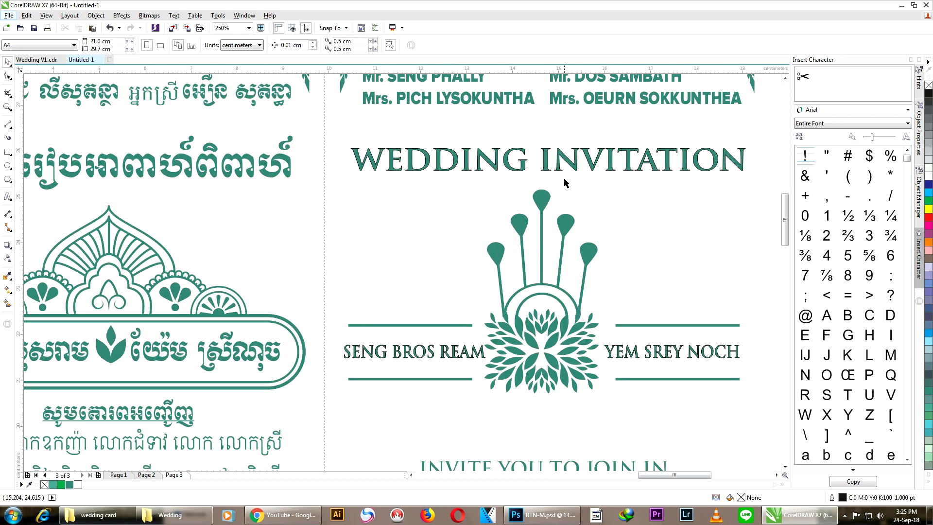
left_click(571, 160)
left_click(447, 353, "shift")
left_click(625, 160)
scroll(626, 160, "up", 3)
scroll(637, 215, "down", 2)
double_click(842, 498)
left_click(421, 171)
left_click(400, 251)
left_click(316, 207)
left_click(445, 349)
scroll(522, 195, "down", 2)
left_click(585, 234)
Step: Give both name lines a Grass Green outline sampled with the Outline Pen eyedropper
scroll(501, 296, "up", 2)
scroll(360, 287, "up", 1)
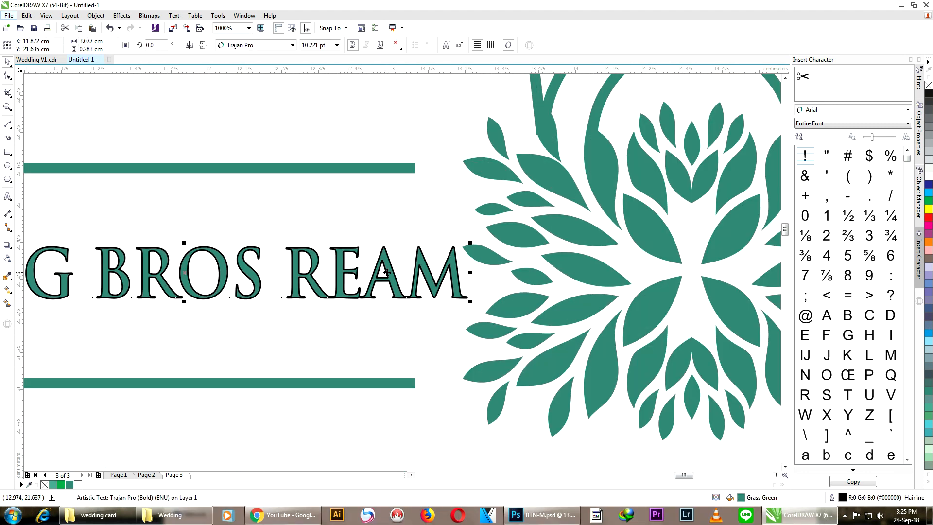
left_click(387, 273)
scroll(387, 272, "down", 1)
left_click(714, 275, "shift")
scroll(518, 273, "down", 1)
double_click(843, 498)
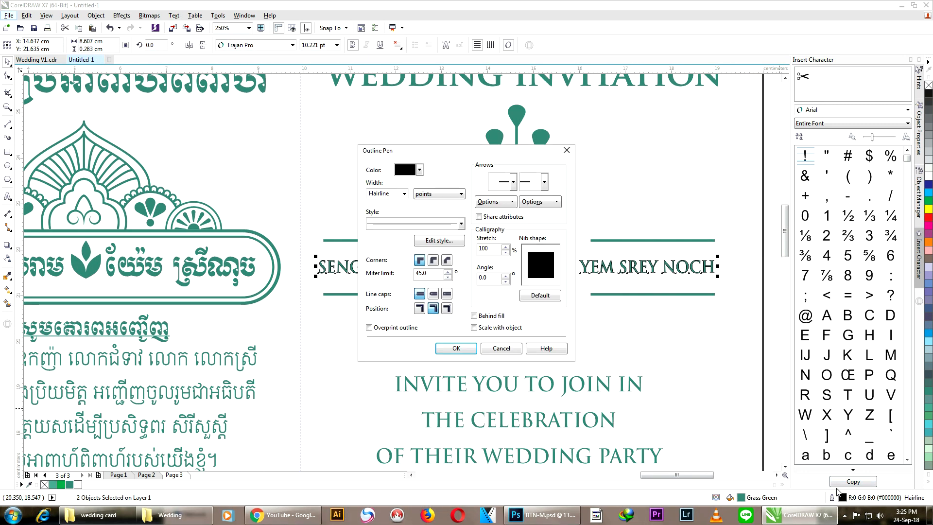
left_click(415, 171)
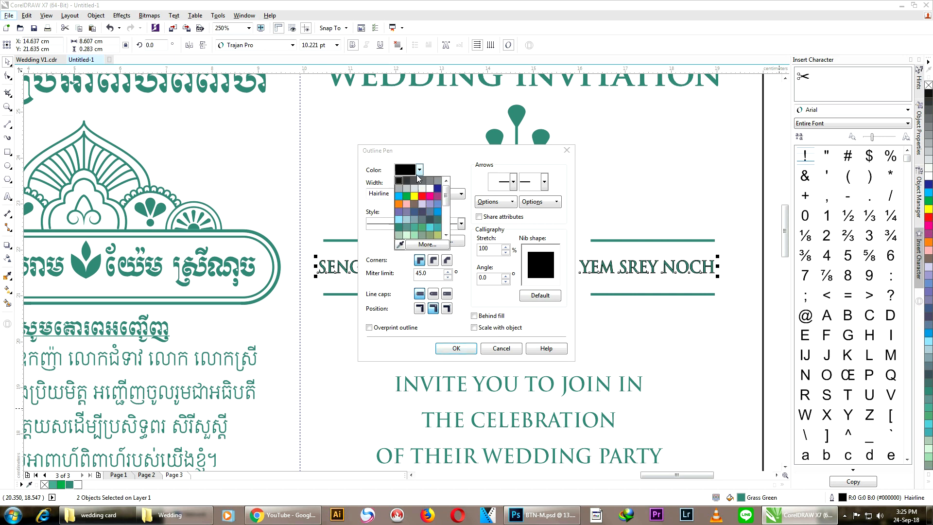
left_click(399, 245)
left_click(271, 248)
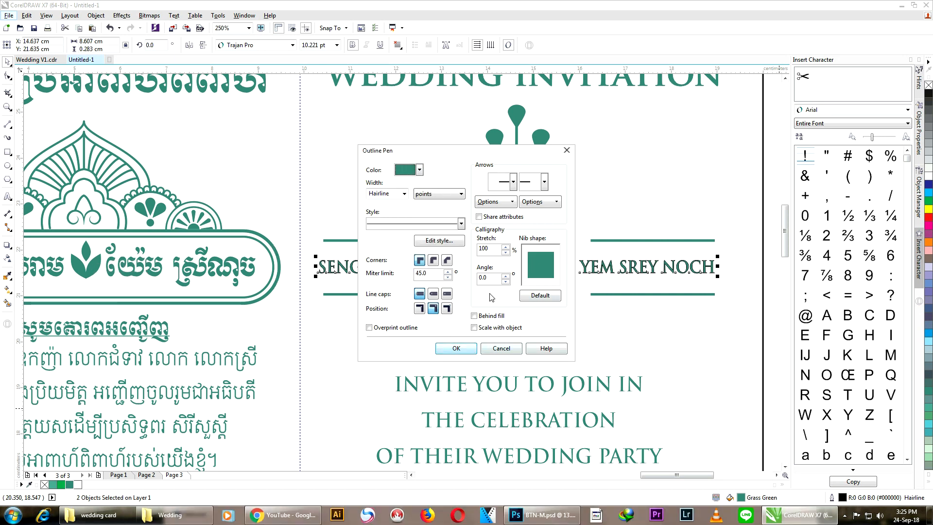
left_click(455, 348)
scroll(454, 346, "down", 4)
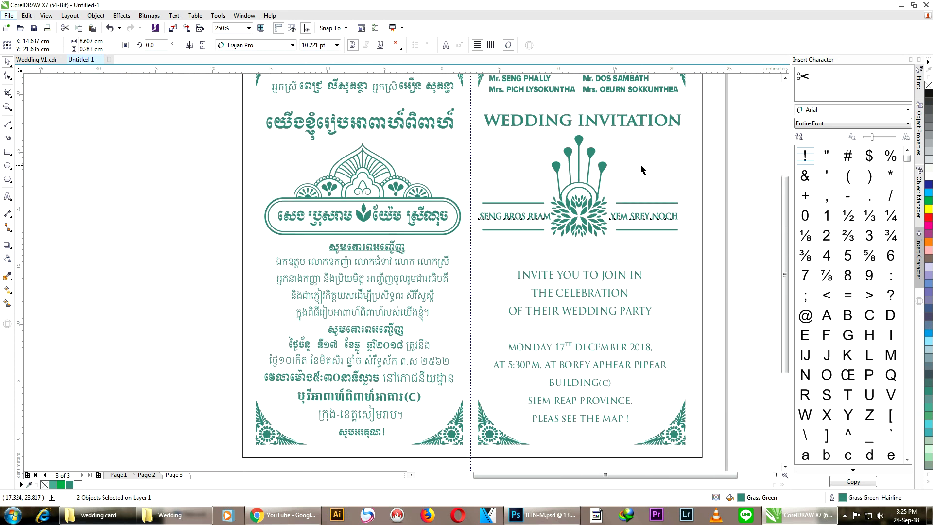
left_click(667, 175)
left_click(671, 177)
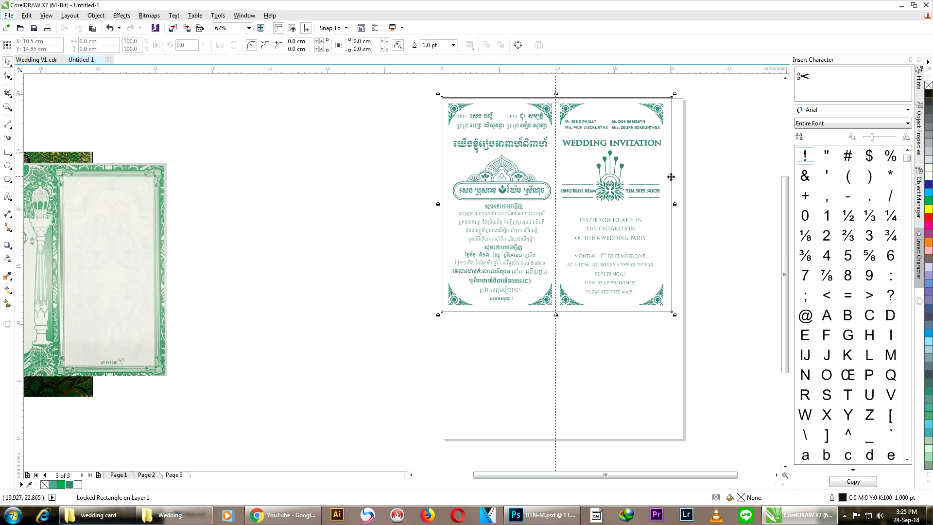
Step: Delete the vertical guideline running through the middle of the card
left_click(708, 188)
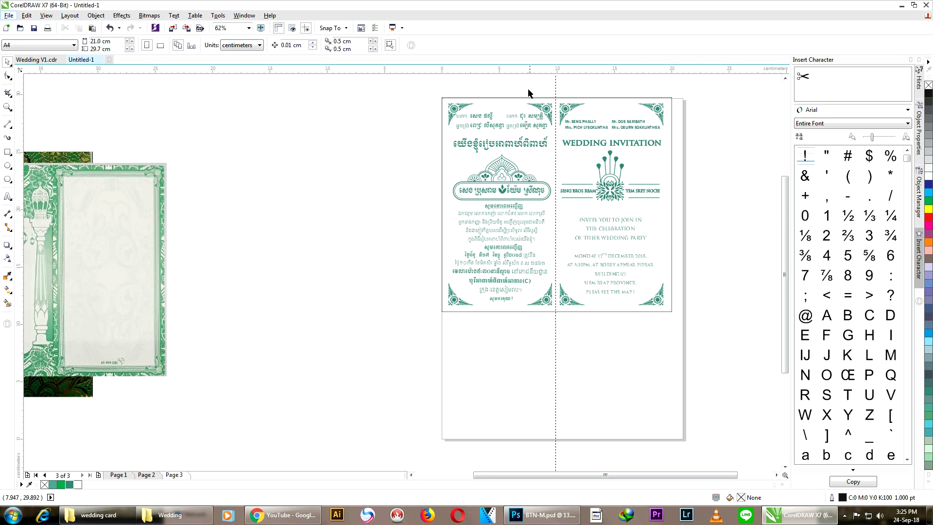
left_click(555, 88)
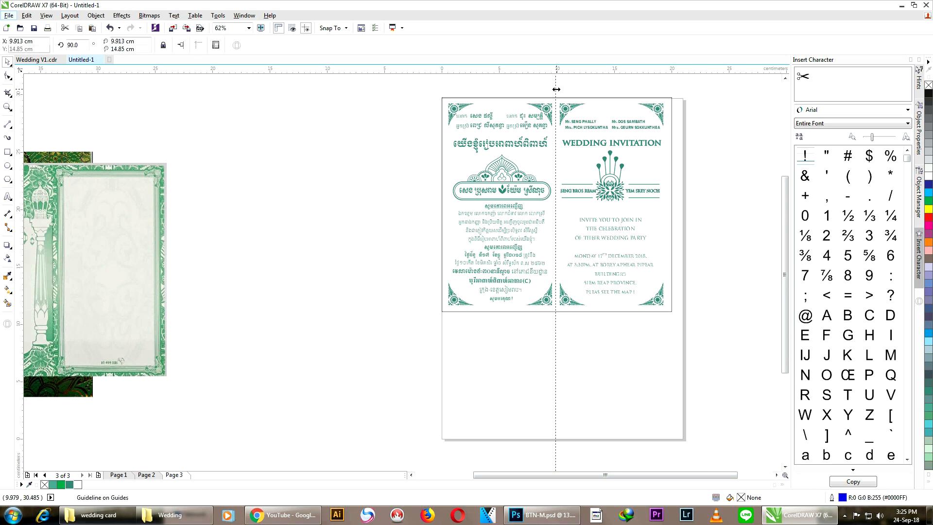
right_click(556, 89)
left_click(582, 198)
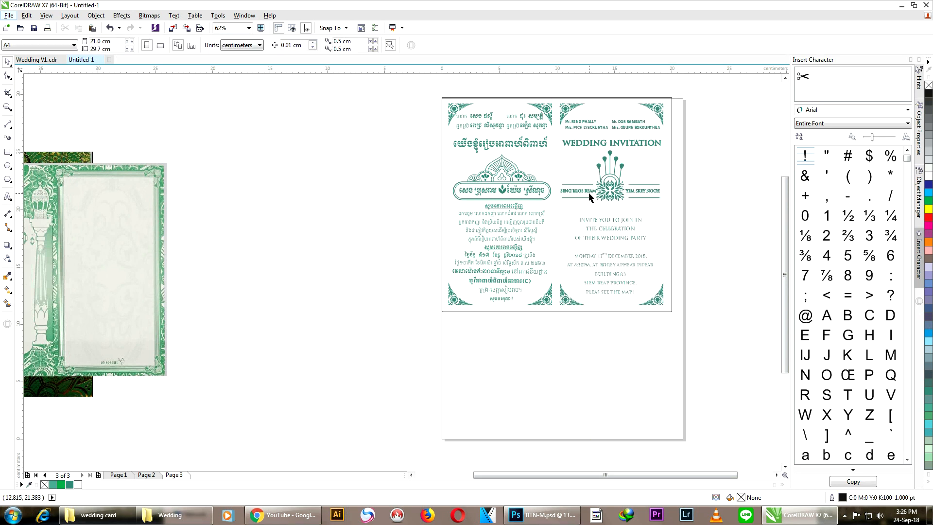
scroll(587, 87, "up", 1)
scroll(541, 99, "down", 2)
scroll(542, 97, "up", 1)
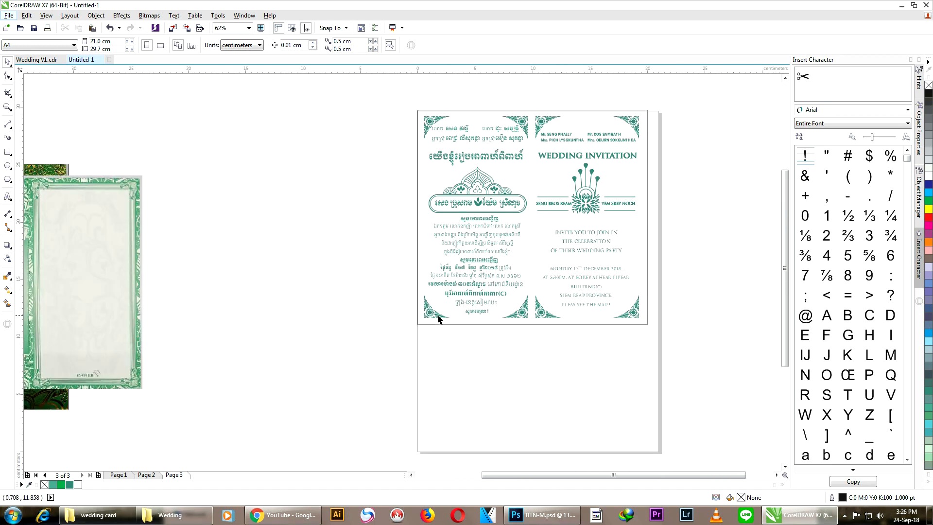
Step: Review pages 1, 2 and 3, then bring up print settings from page 1 with Ctrl+P
left_click(118, 474)
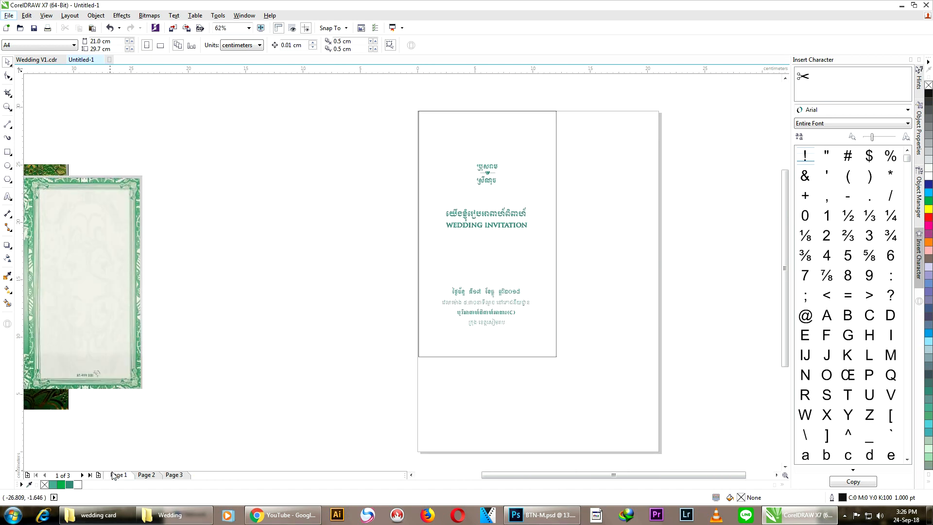
left_click(148, 475)
left_click(180, 475)
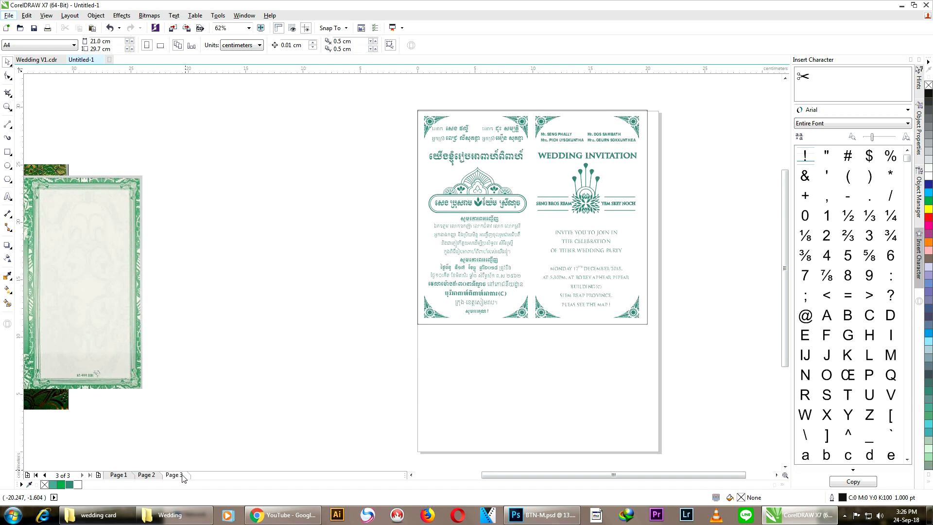
scroll(519, 119, "up", 1)
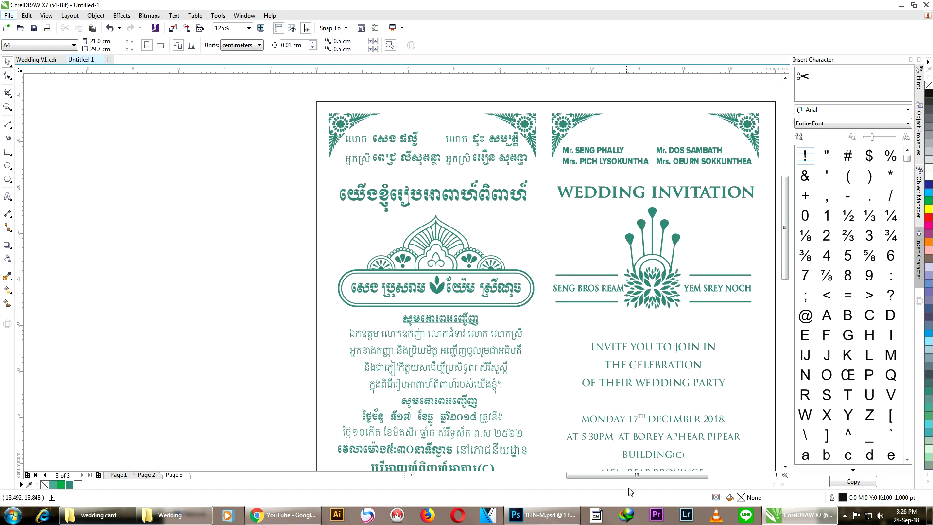
left_click_drag(628, 481, 638, 480)
left_click_drag(785, 222, 783, 231)
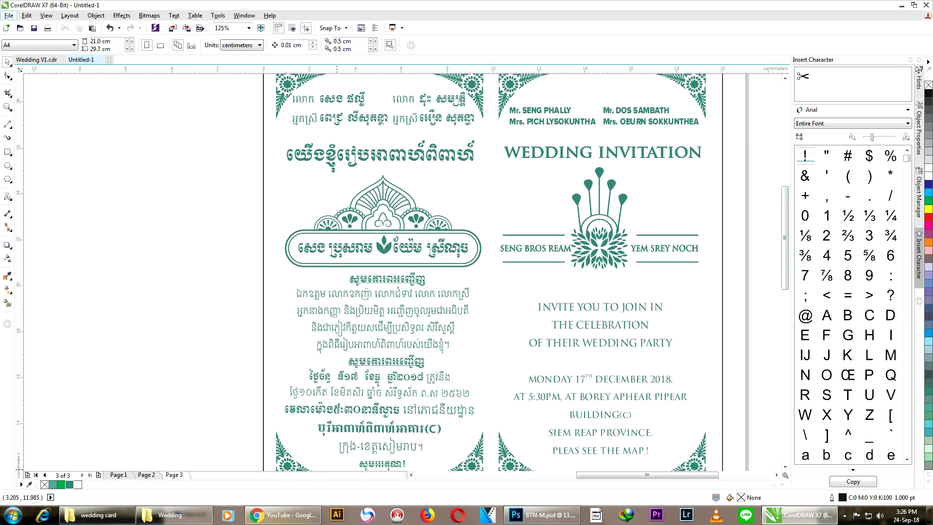
left_click(146, 475)
left_click(128, 476)
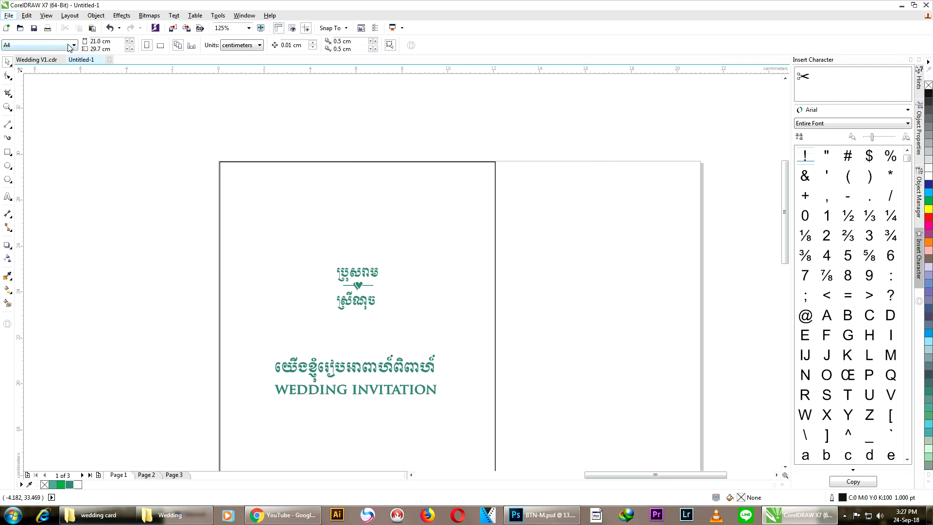
key("ctrl+p")
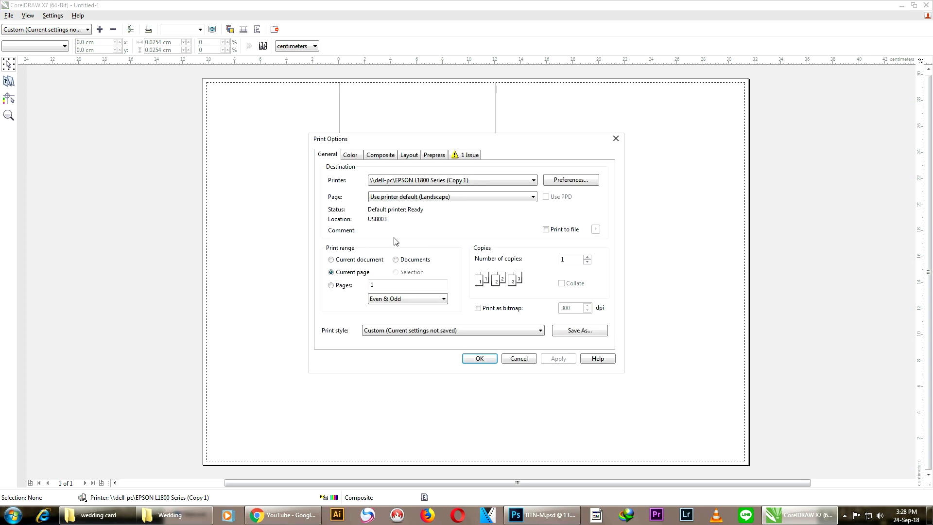
Step: Set the printer paper to A4 210 x 297 mm in portrait orientation and apply it
left_click(571, 184)
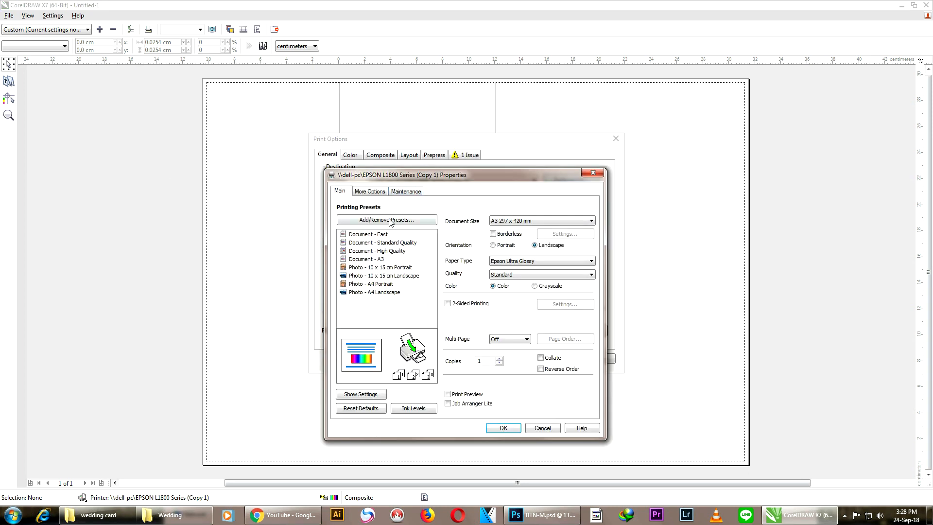
left_click(515, 222)
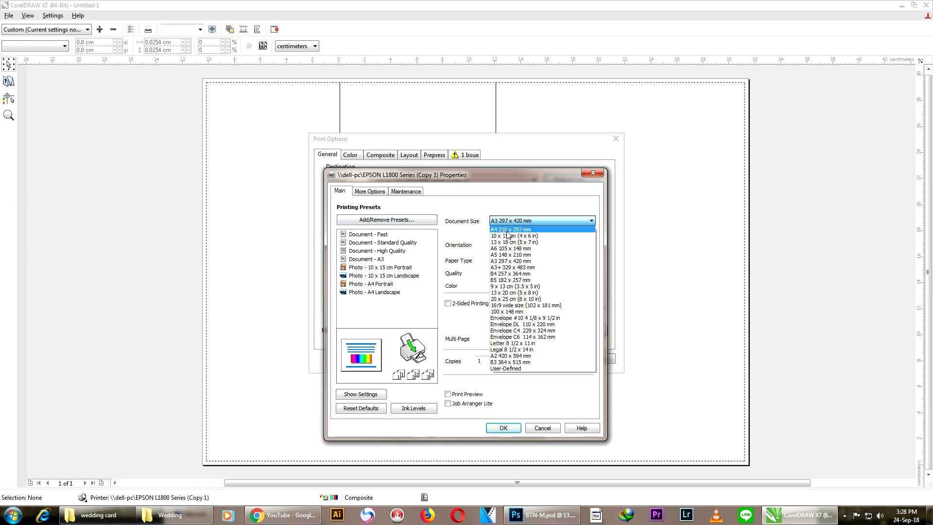
left_click(509, 231)
left_click(494, 245)
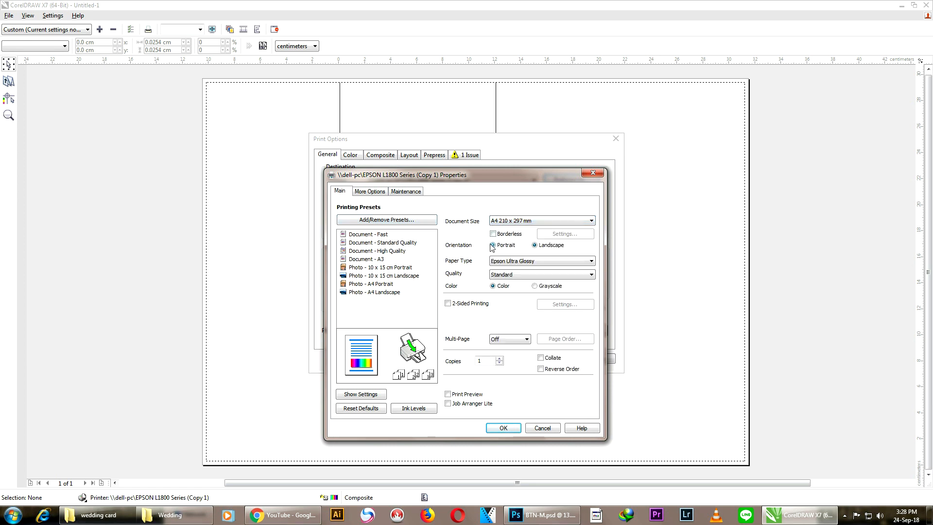
left_click(503, 428)
left_click(562, 361)
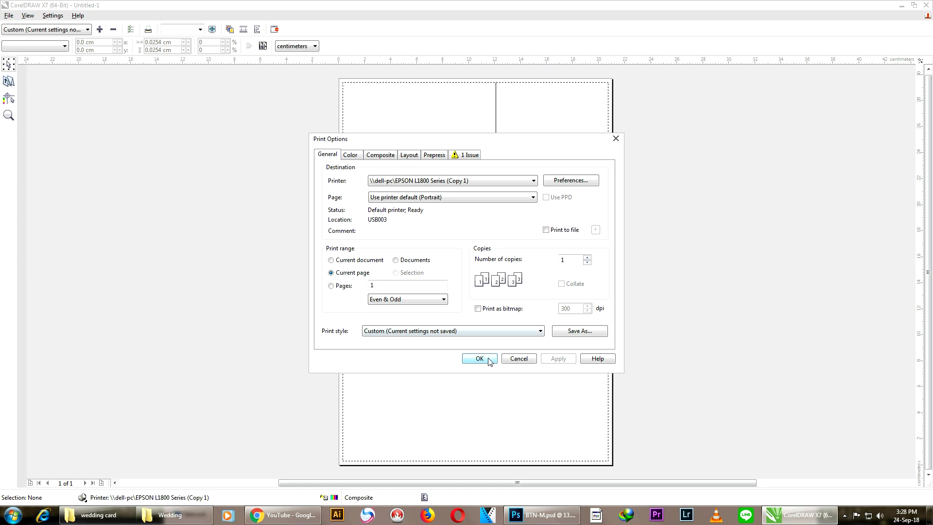
left_click_drag(504, 144, 818, 151)
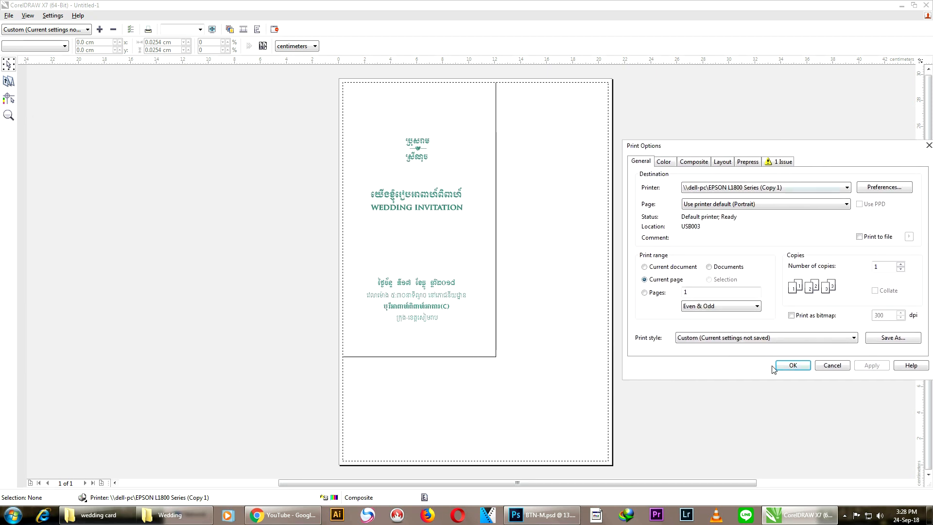
Step: Set the print range to specific pages and preview page 2
left_click(799, 367)
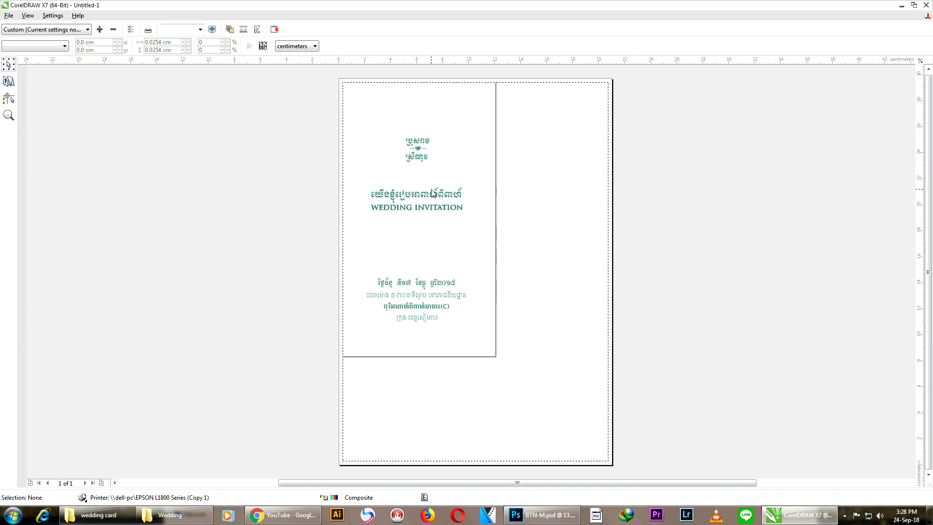
left_click(131, 30)
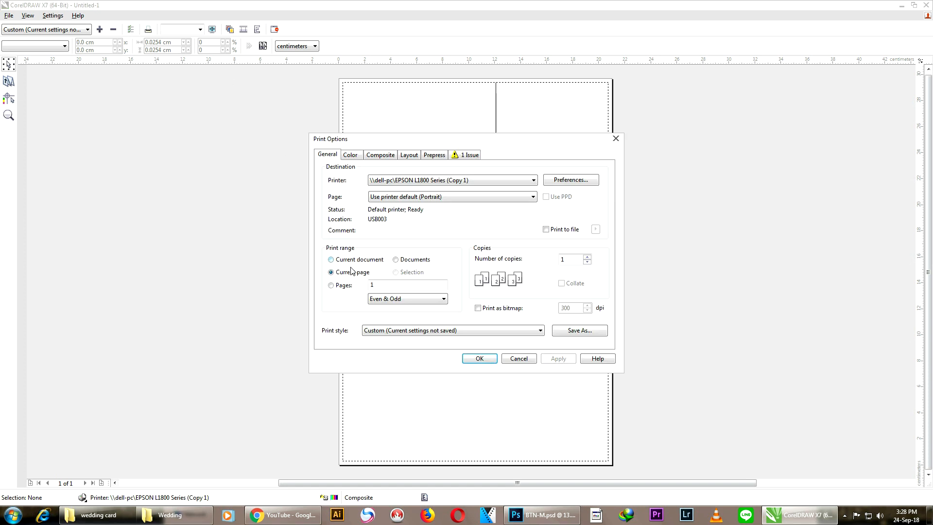
left_click(335, 287)
left_click(333, 286)
left_click(560, 362)
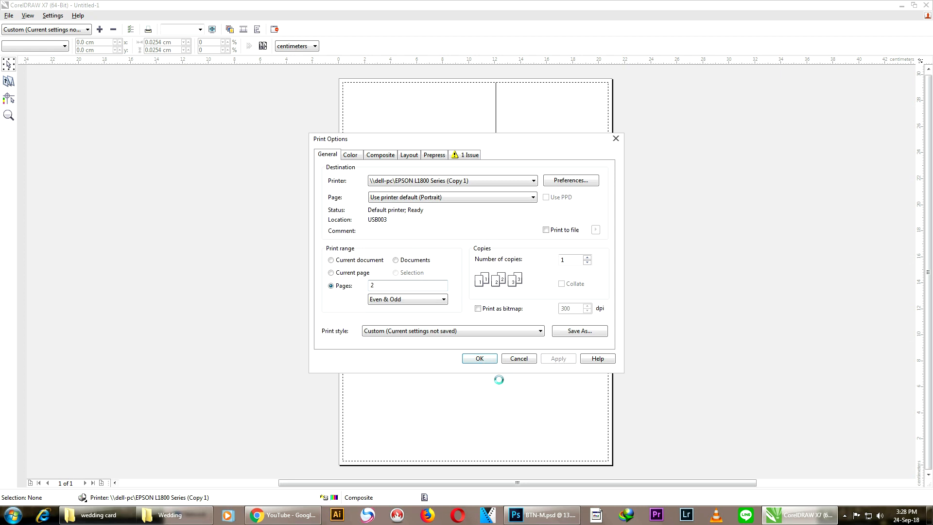
left_click(479, 359)
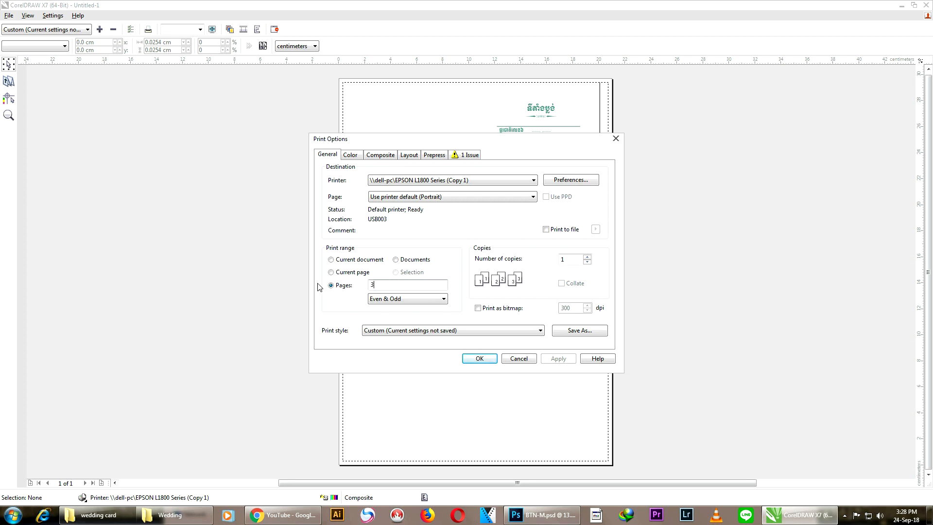
Step: Change the print range to page 3, preview it, and close the print preview
left_click(559, 359)
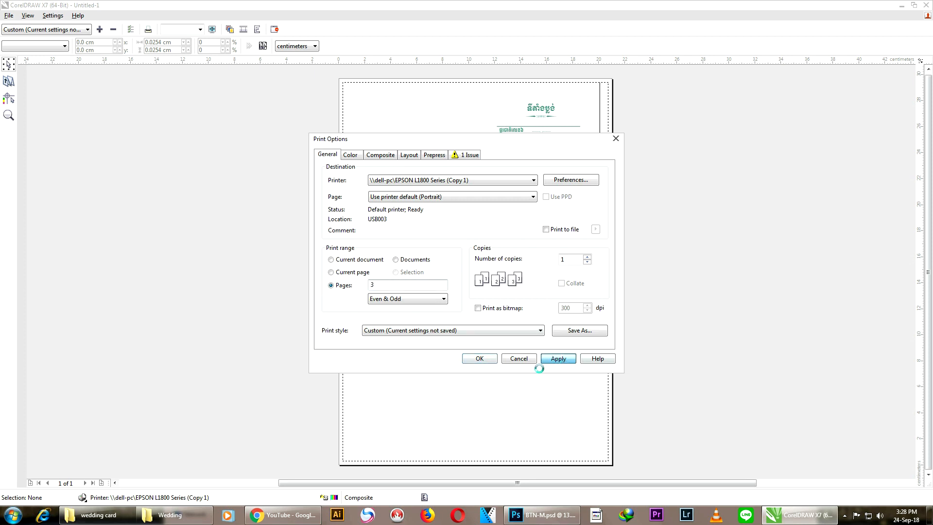
left_click(481, 360)
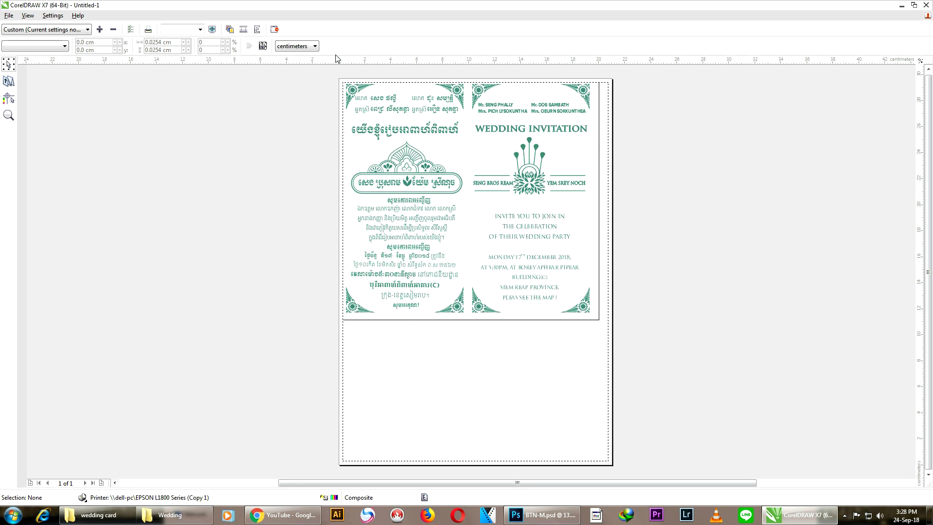
left_click(275, 30)
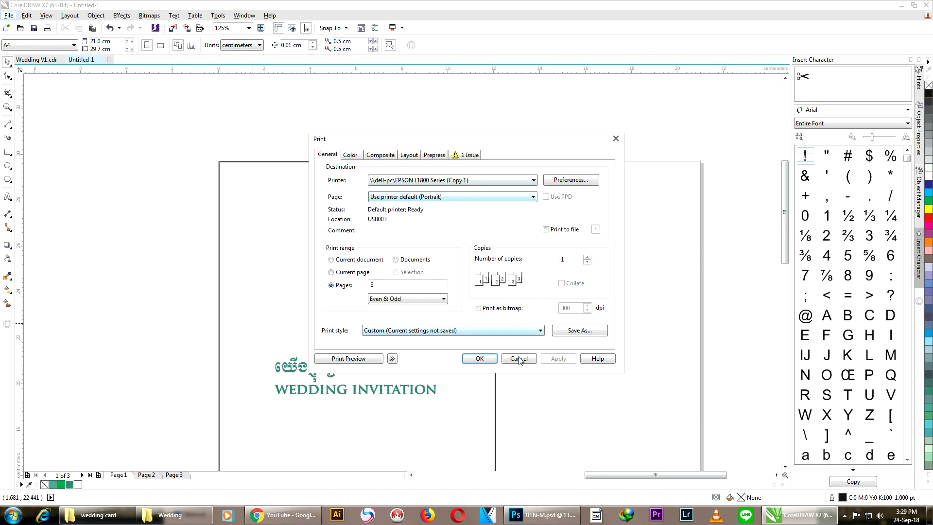